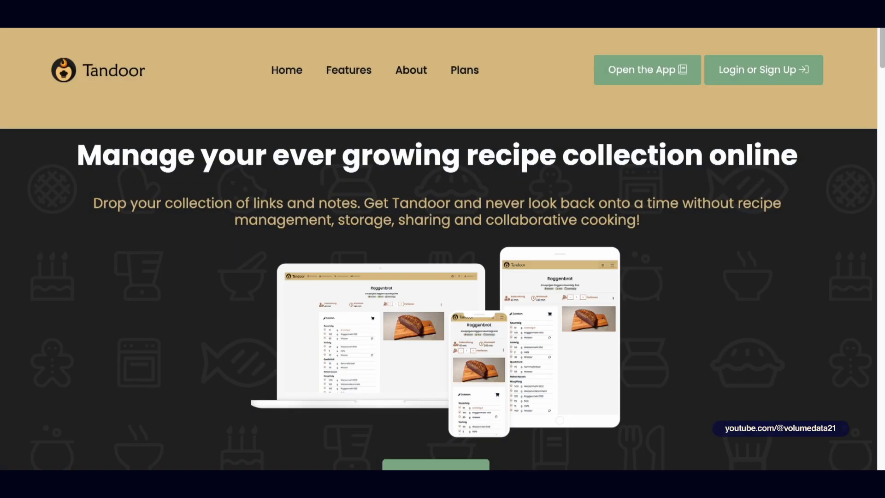
Scroll from the tandoor.dev headline down to the Self-host plan card
drag(115, 154, 647, 155)
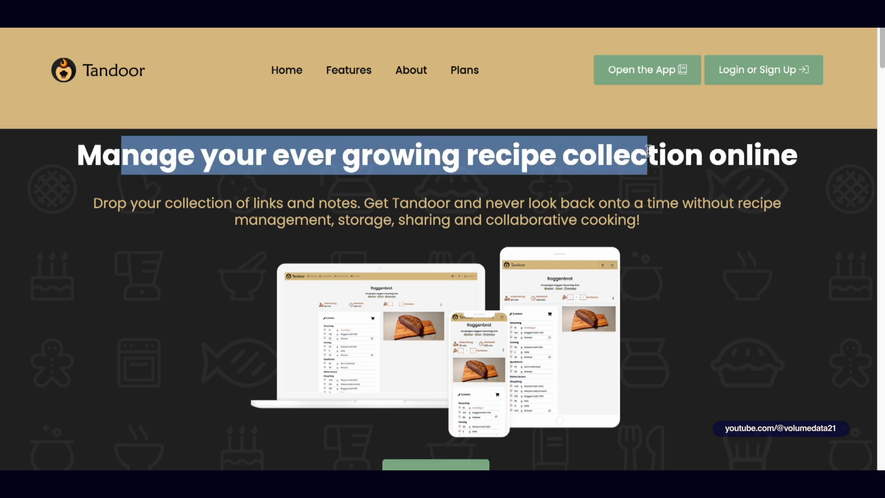
click(651, 155)
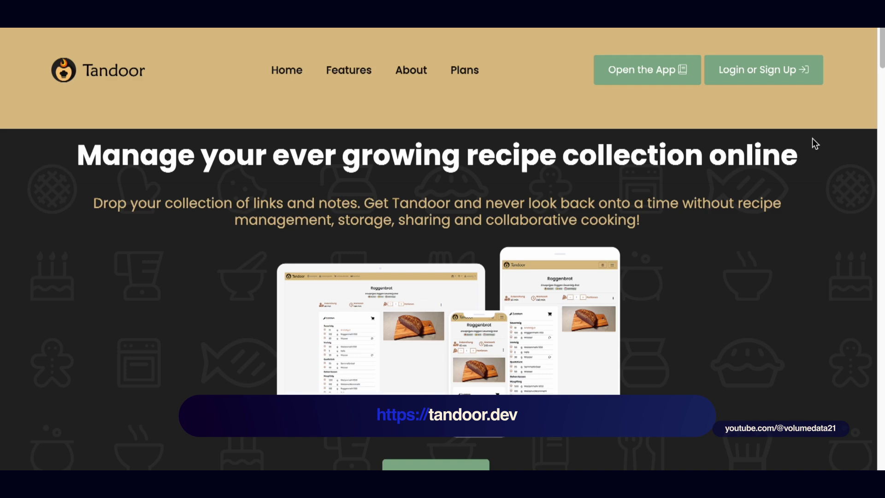
drag(881, 43, 881, 367)
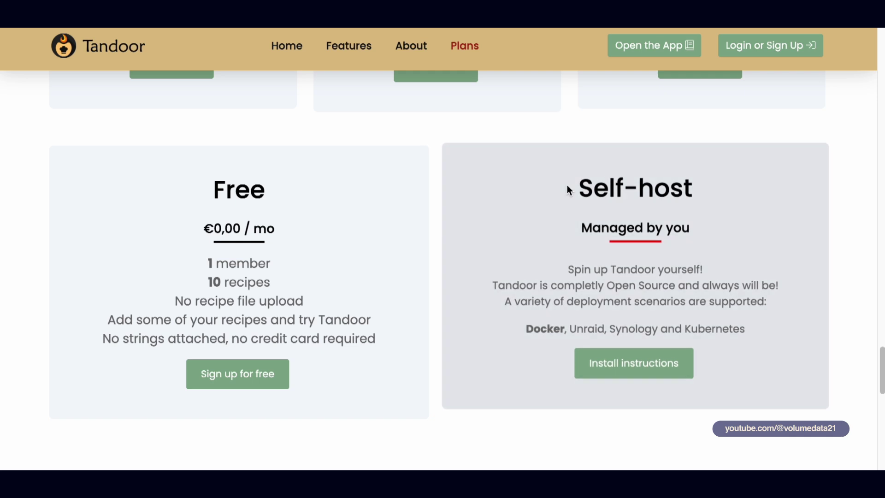
drag(572, 190, 696, 192)
click(598, 229)
Highlight Docker and Synology as deployment options and follow the self-host Install instructions
drag(523, 329, 565, 329)
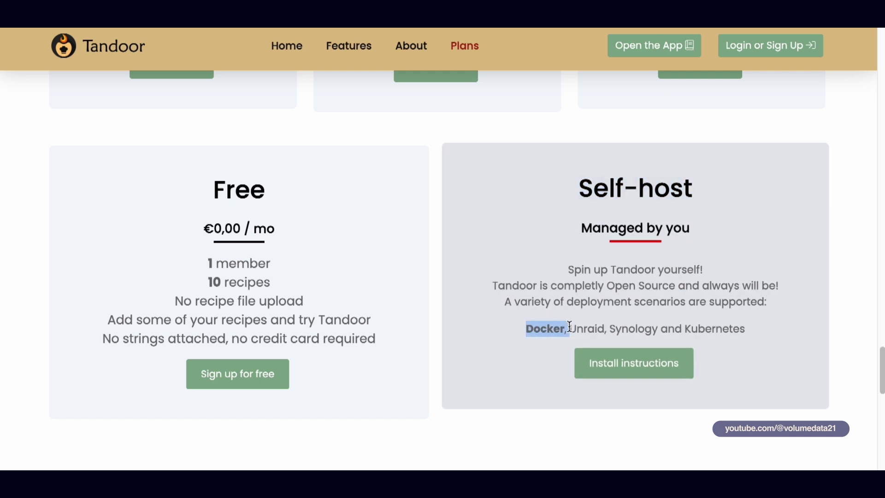
double_click(642, 330)
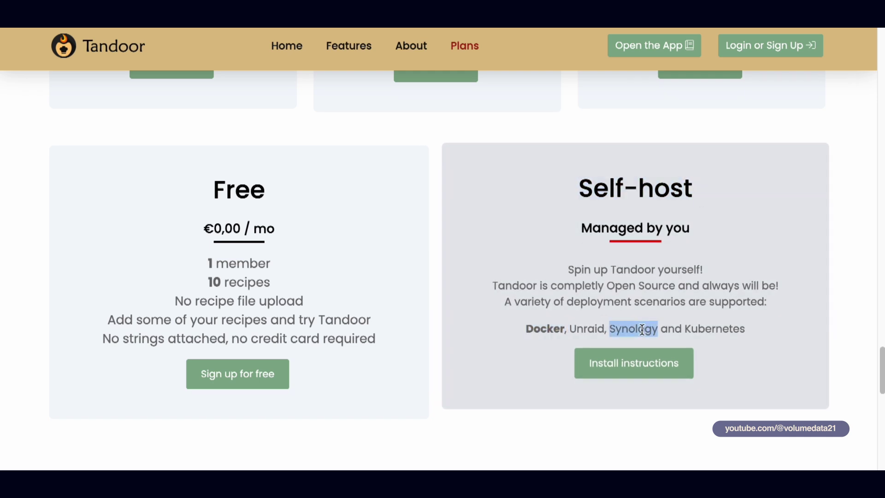
double_click(545, 329)
click(626, 363)
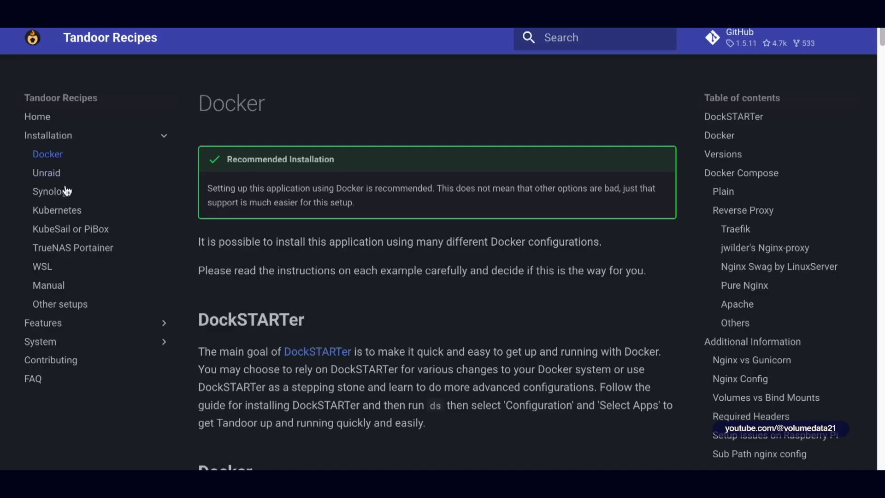
click(65, 192)
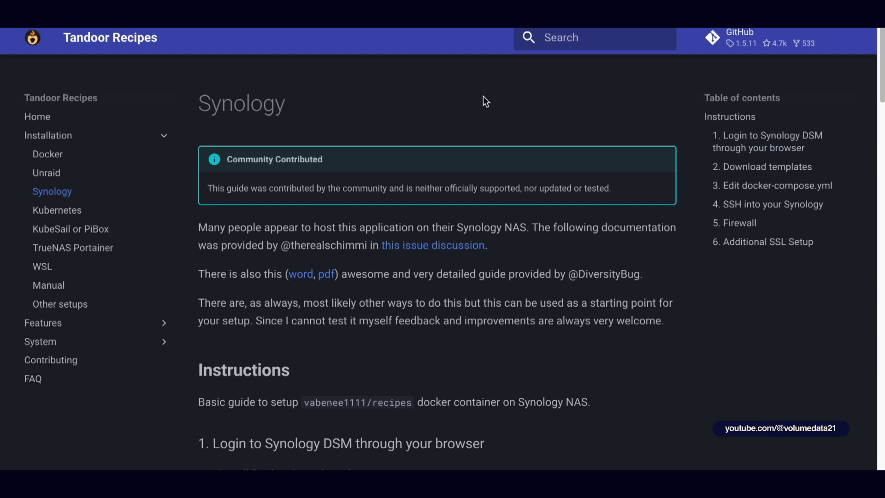
drag(214, 160, 443, 196)
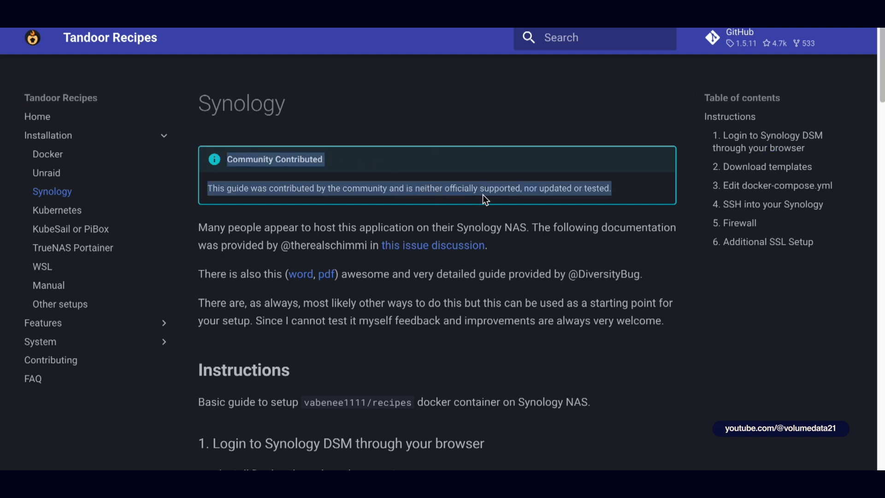
click(443, 192)
drag(208, 188, 627, 192)
click(626, 191)
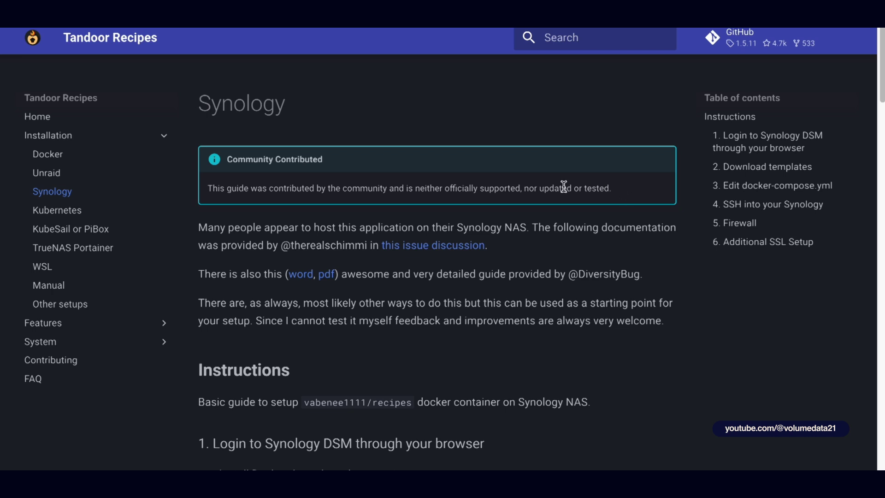
scroll(440, 228, down, 2)
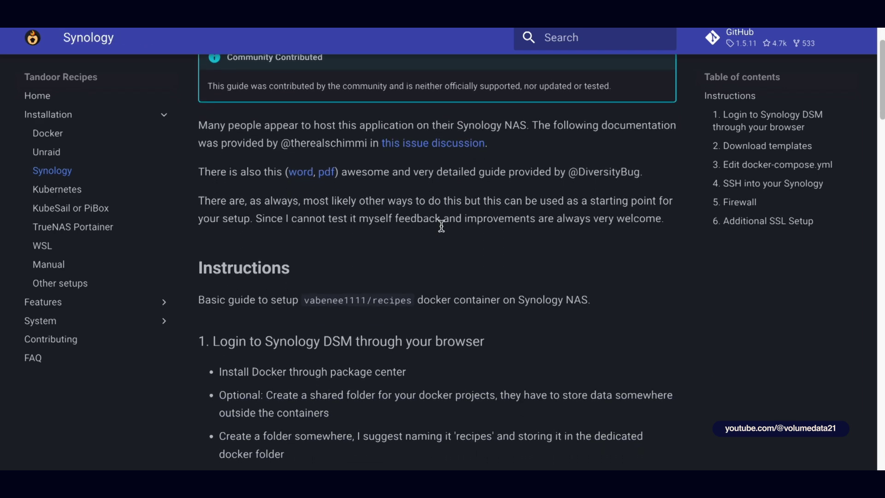
scroll(442, 228, down, 6)
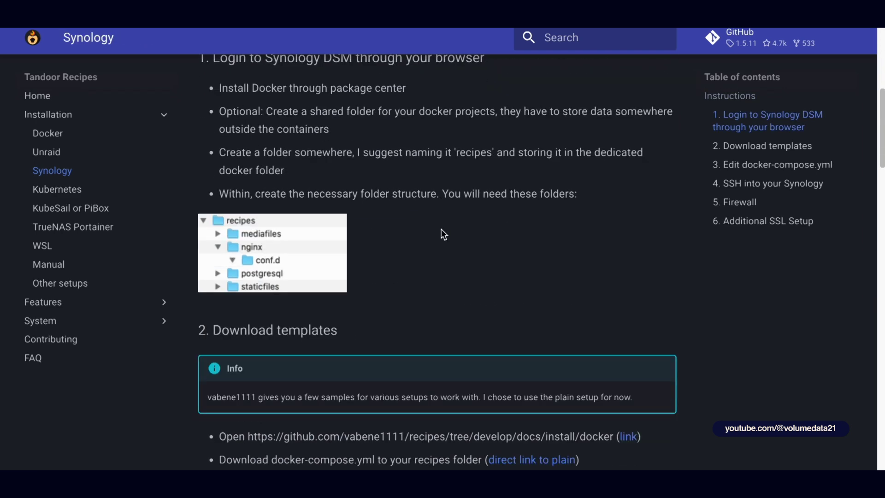
scroll(444, 234, up, 8)
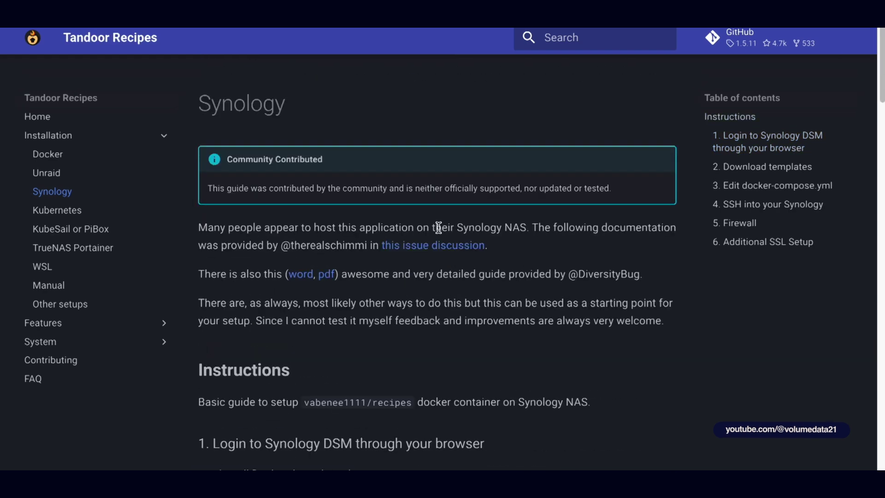
click(65, 160)
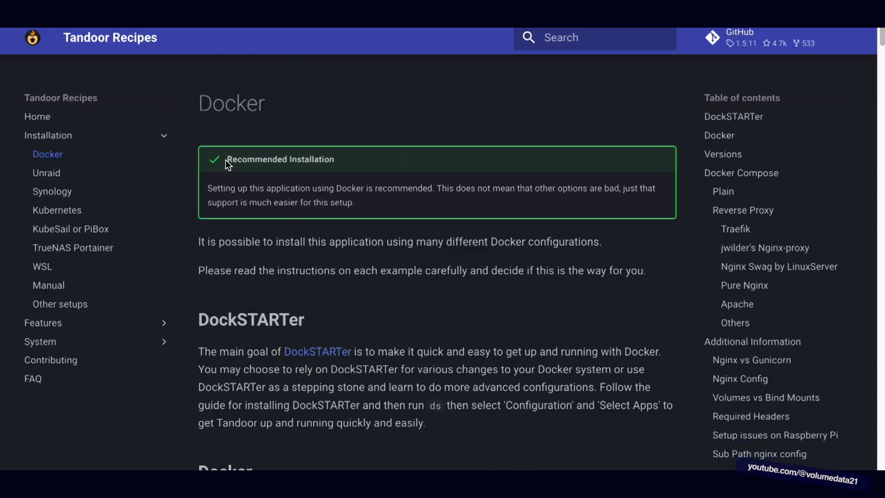
Highlight the Recommended Installation note and the docker-compose.yml and .env download steps
drag(228, 159, 439, 164)
click(651, 117)
drag(882, 36, 859, 88)
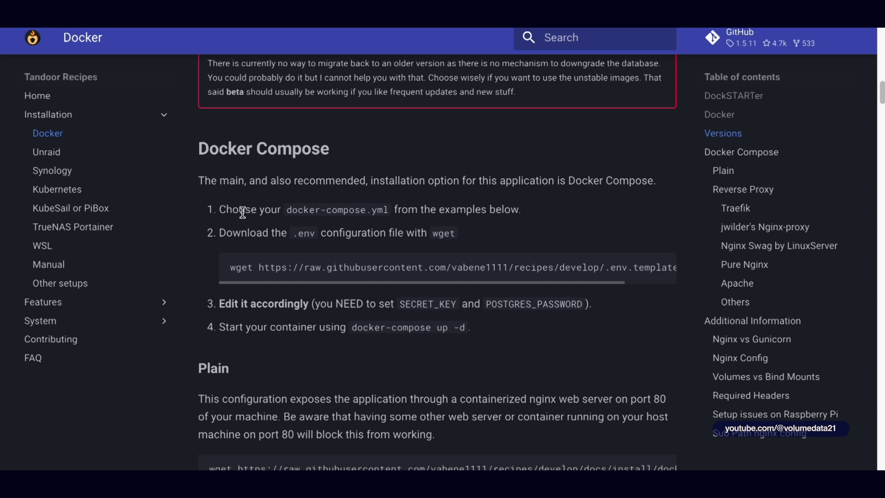
drag(220, 211, 391, 213)
click(392, 213)
drag(293, 234, 341, 235)
click(341, 235)
drag(220, 304, 311, 303)
click(388, 303)
Point out the SECRET_KEY and POSTGRES_PASSWORD requirements and the step that starts the container
drag(418, 305, 588, 308)
click(455, 305)
click(438, 303)
drag(220, 328, 504, 333)
click(419, 330)
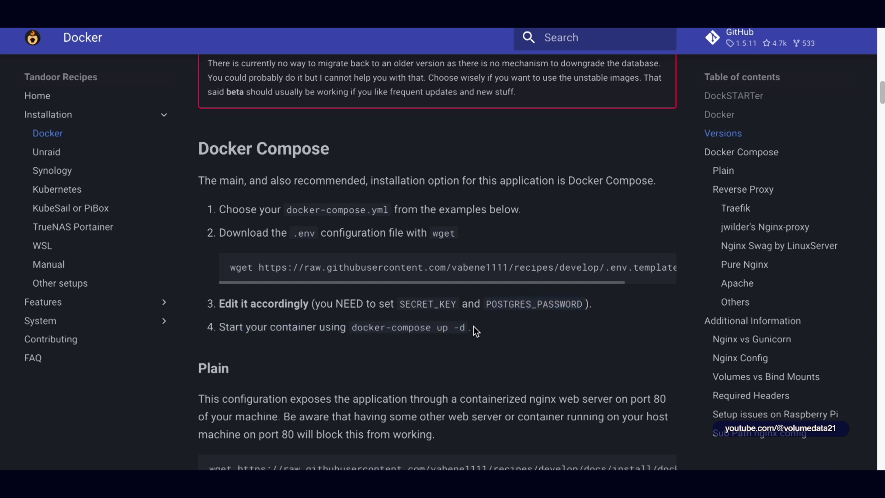
triple_click(316, 328)
click(539, 338)
Highlight the wget command, then select the whole Plain docker-compose.yml code block
drag(882, 90, 882, 107)
drag(209, 156, 577, 152)
click(243, 157)
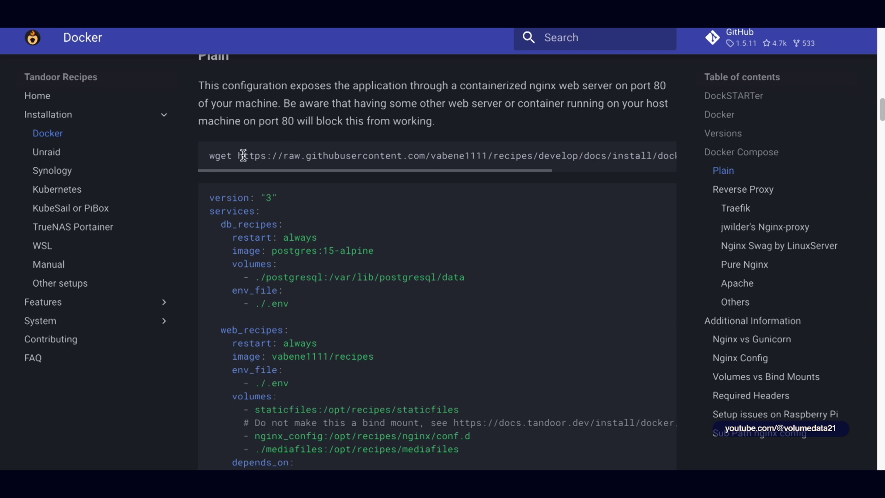
double_click(220, 154)
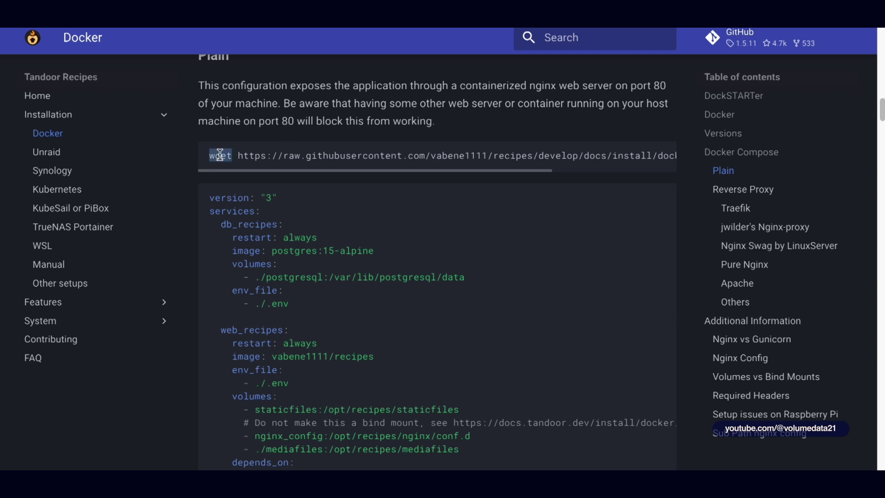
click(437, 136)
scroll(465, 217, down, 1)
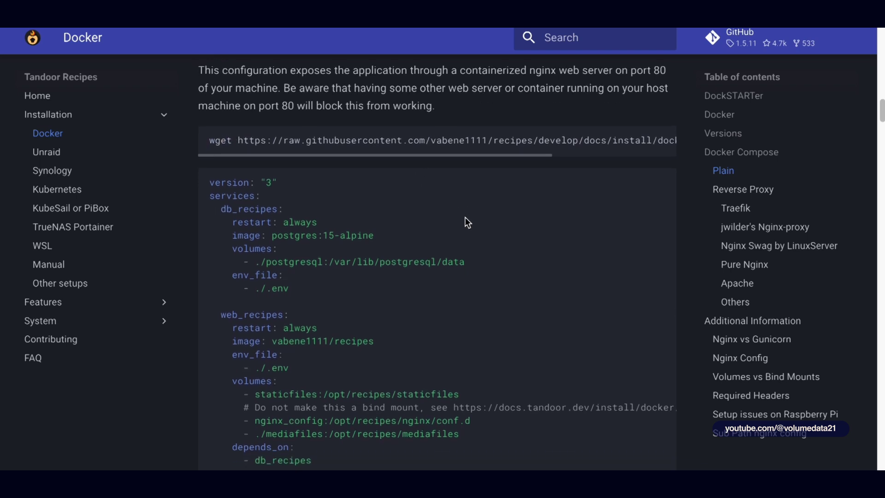
drag(211, 183, 540, 236)
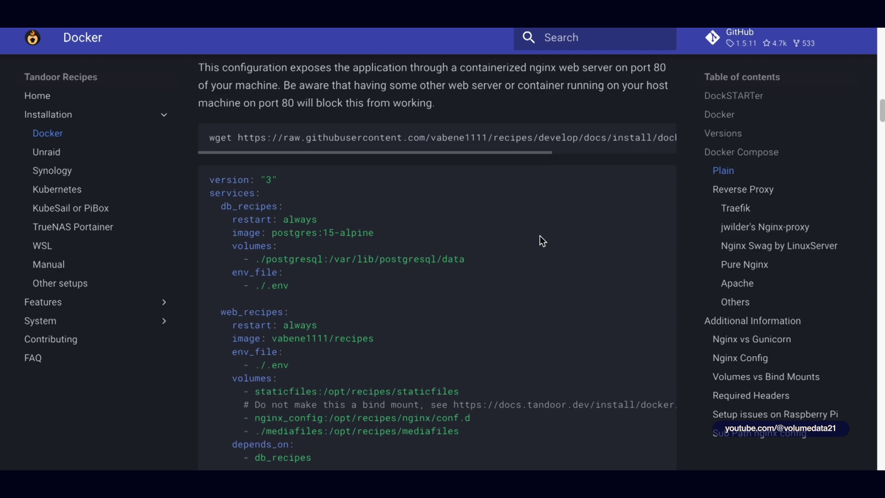
scroll(540, 236, down, 6)
scroll(495, 157, up, 7)
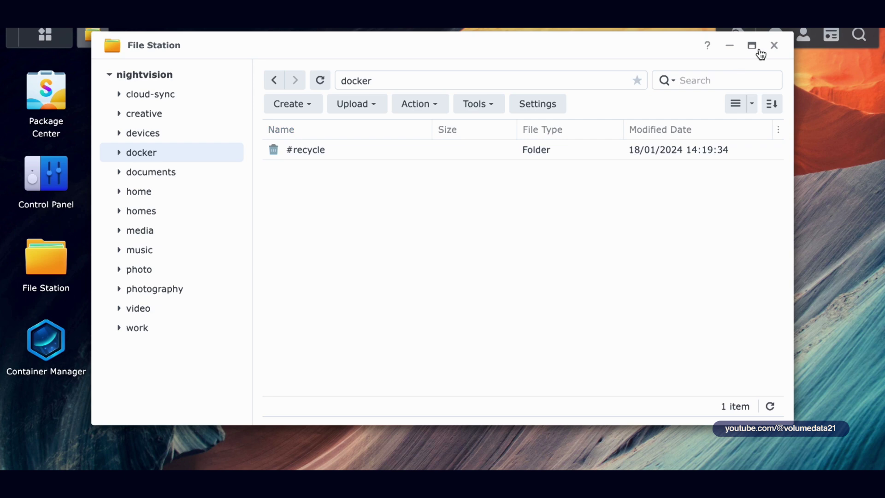
Close File Station and look up Container Manager in Package Center to confirm it's running
click(774, 45)
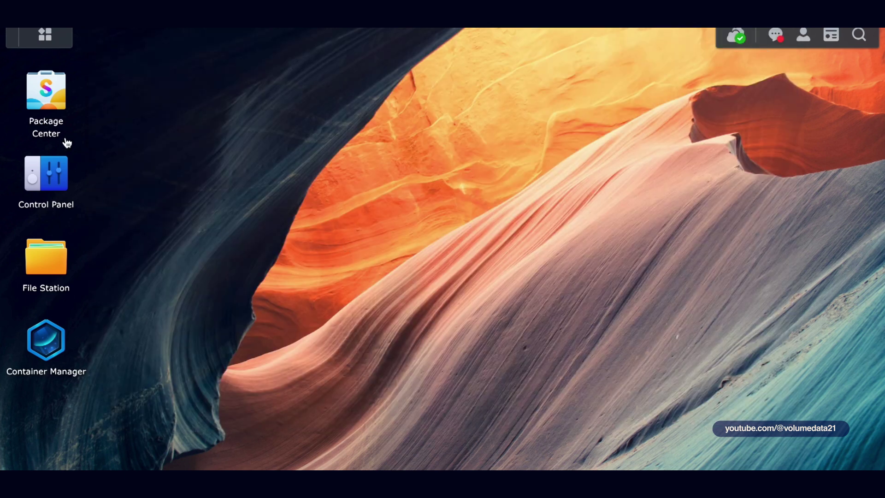
click(50, 98)
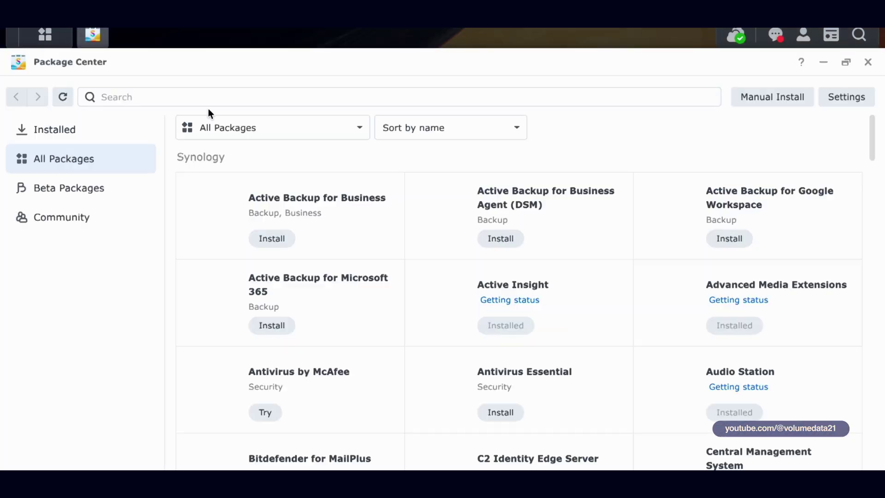
click(349, 90)
text(cnuantemer manager)
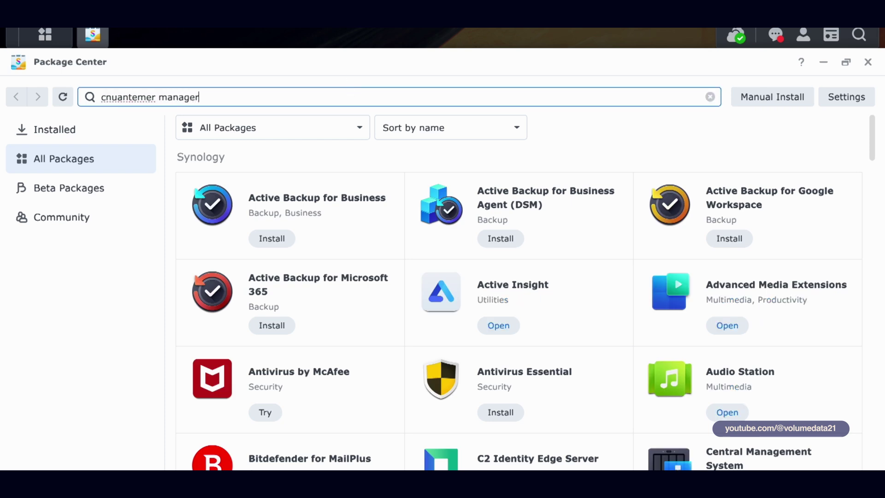
key(Return)
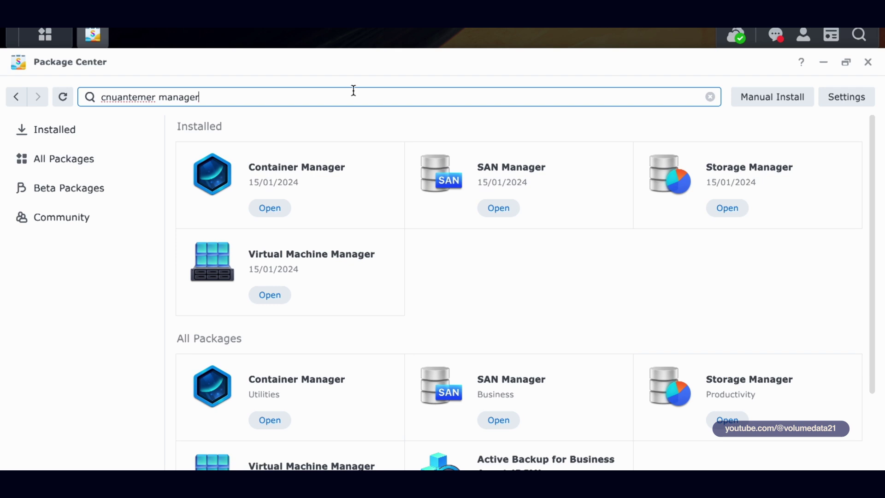
click(319, 172)
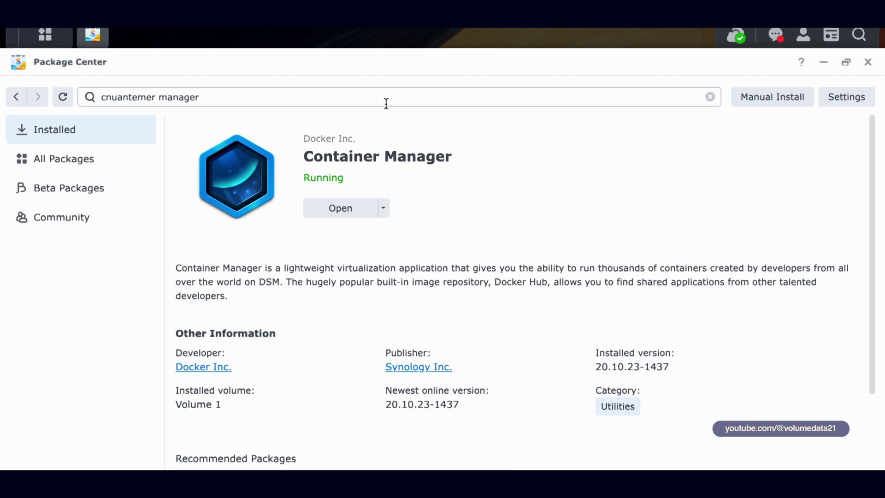
Replace the Package Center search with 'text' to check the Text Editor package
double_click(386, 103)
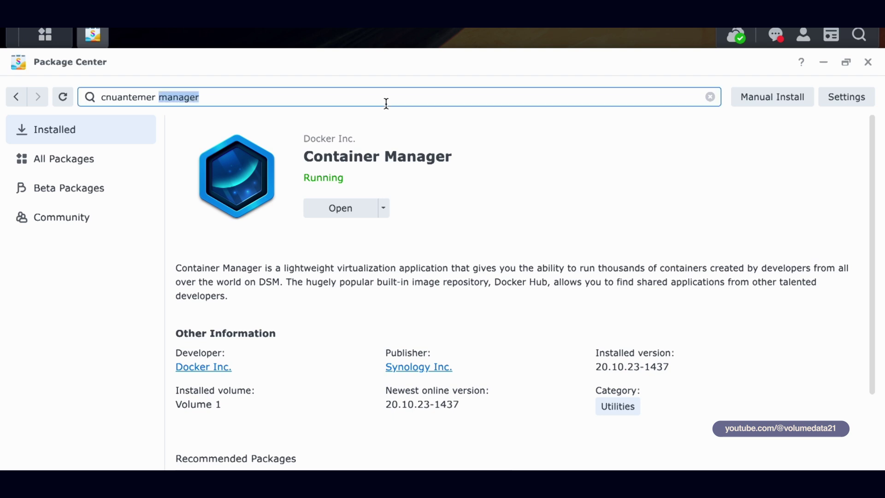
click(386, 103)
double_click(387, 103)
key(ctrl+a)
text(text)
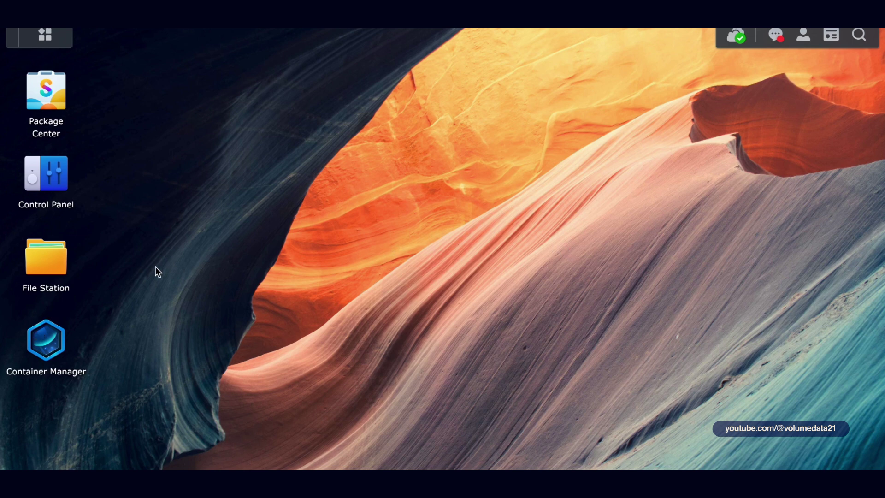
In File Station, create a folder named tandoor in the docker share and open it
click(63, 264)
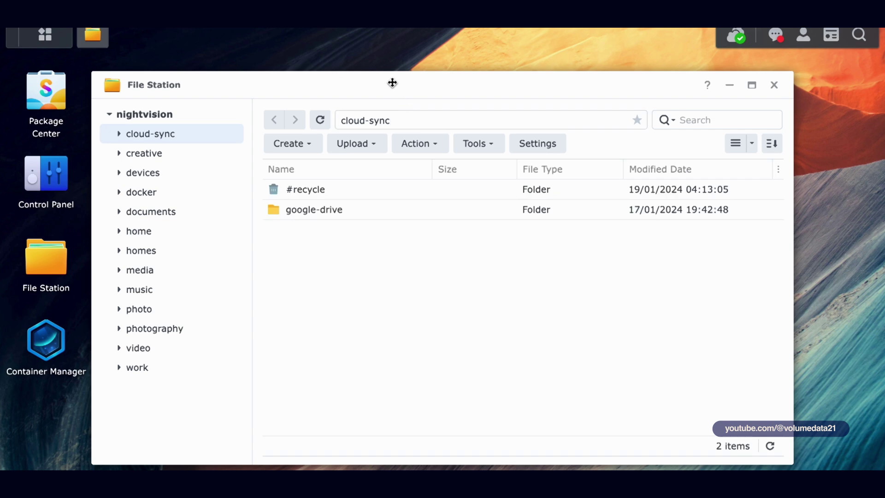
drag(393, 81, 486, 77)
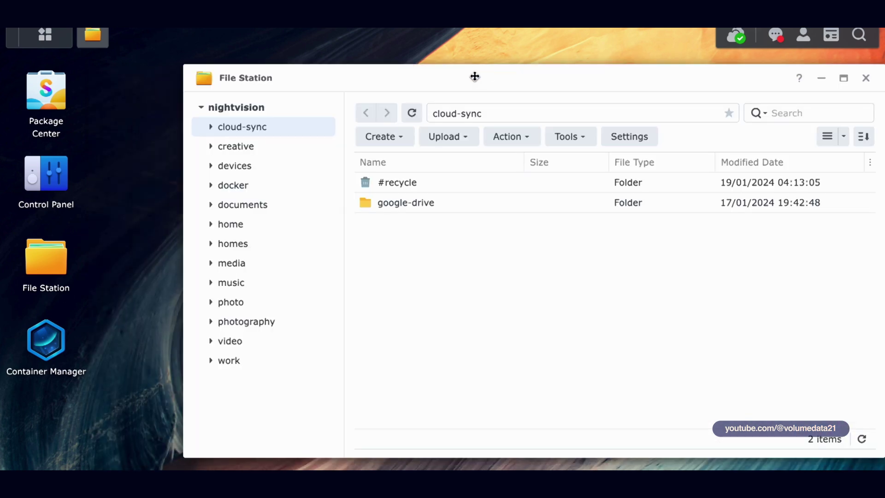
click(253, 189)
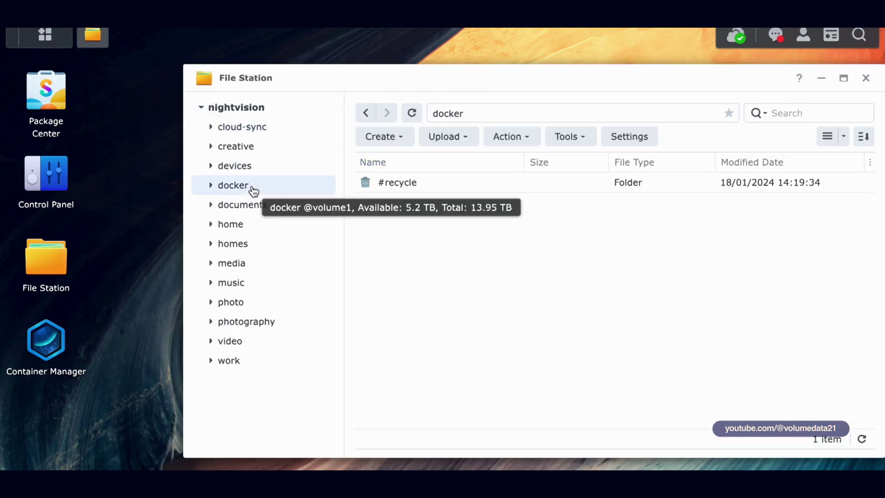
right_click(482, 251)
click(507, 265)
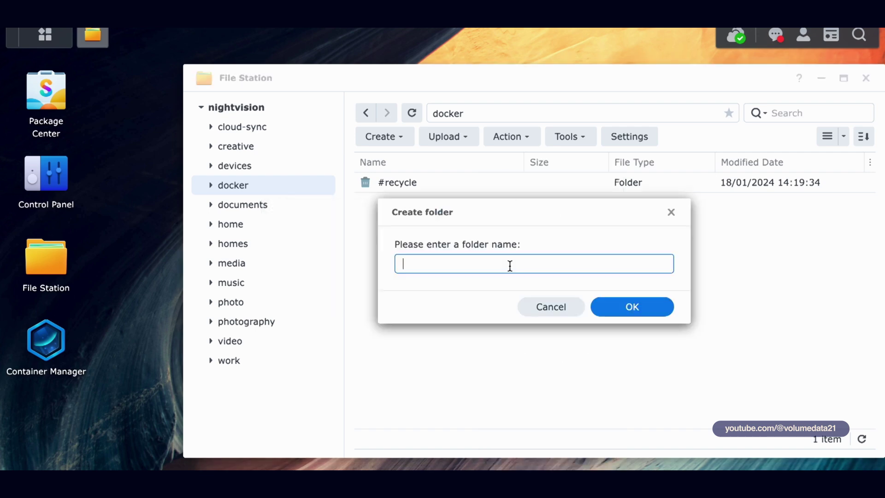
text(tandoor)
key(Return)
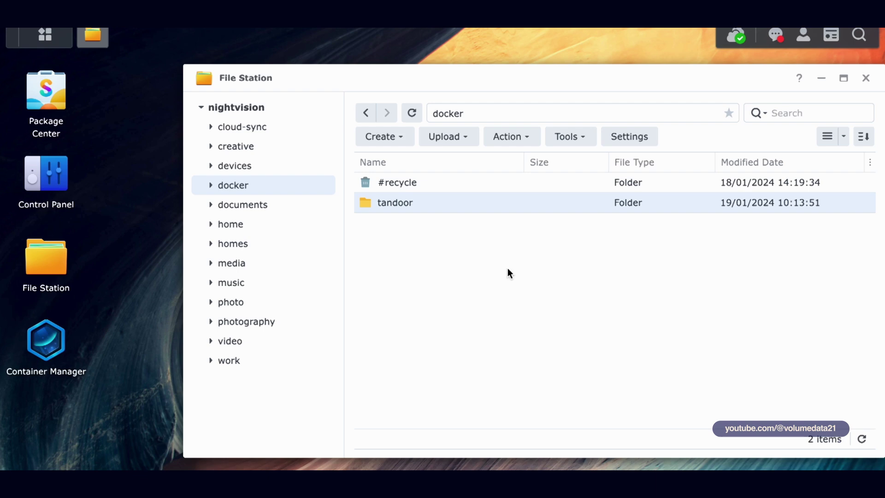
double_click(407, 203)
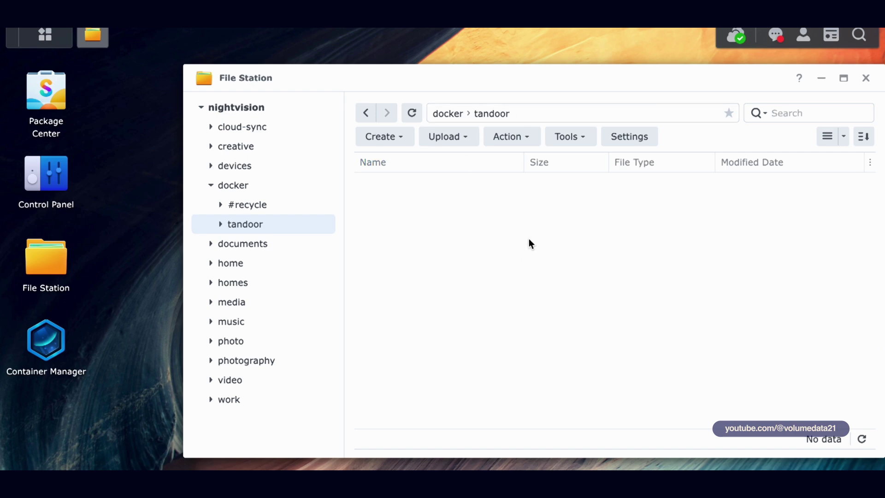
Start a new Container Manager project named tandoor with path /docker/tandoor
click(43, 343)
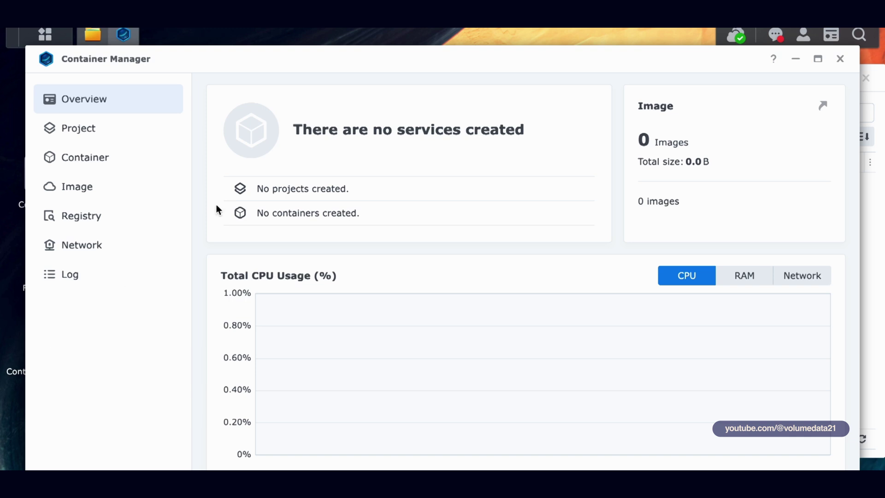
click(154, 137)
click(521, 342)
click(439, 157)
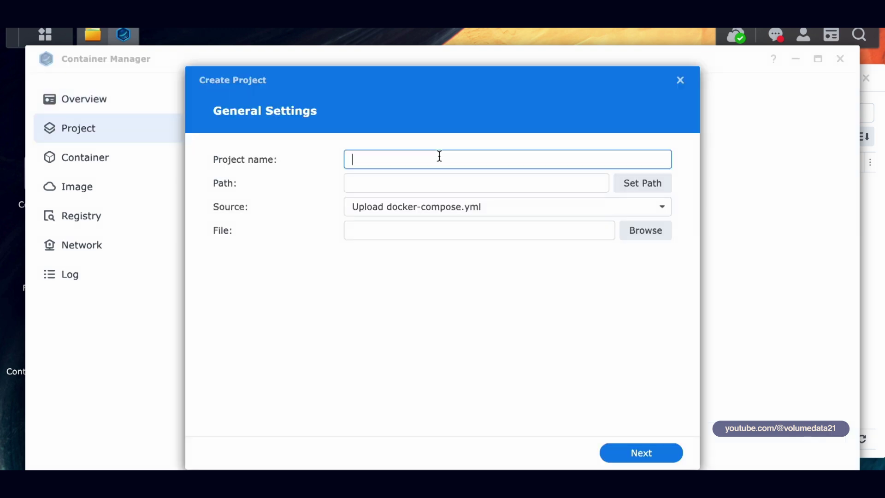
text(tandoor)
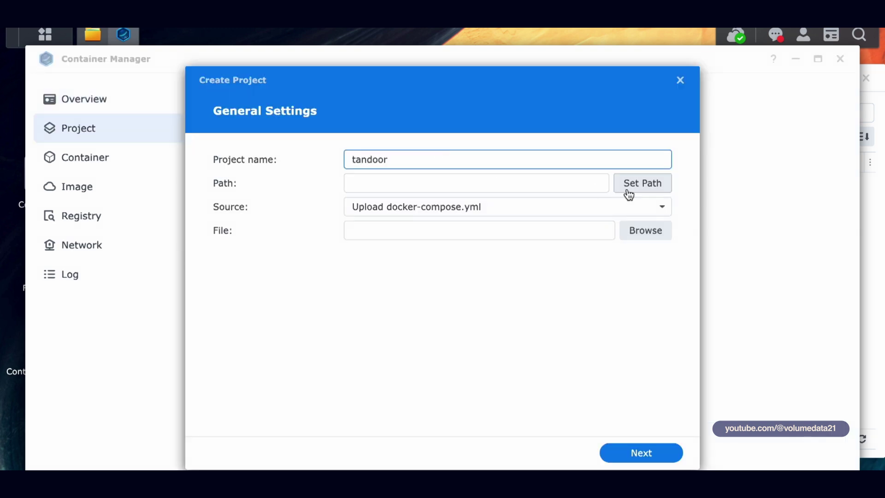
click(628, 189)
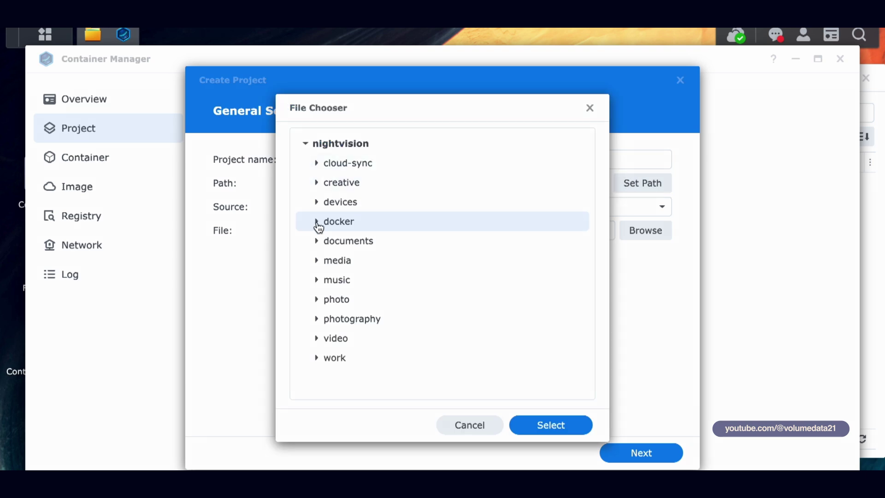
click(317, 222)
click(349, 261)
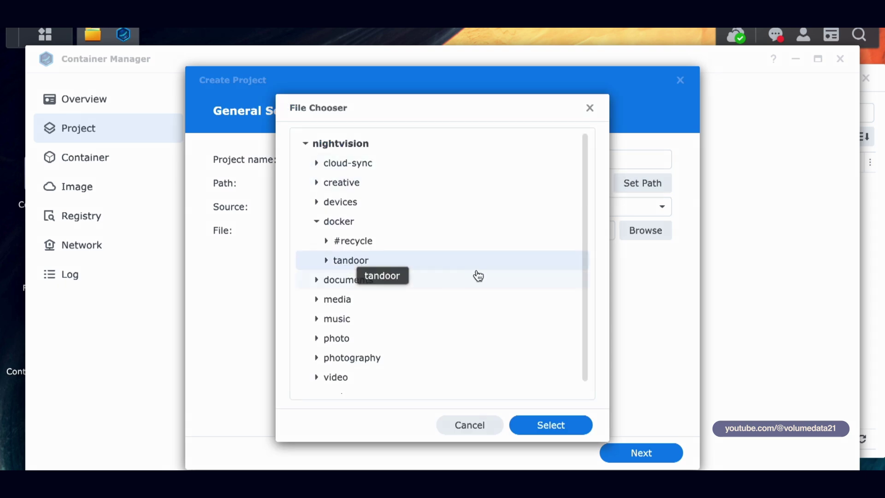
click(572, 430)
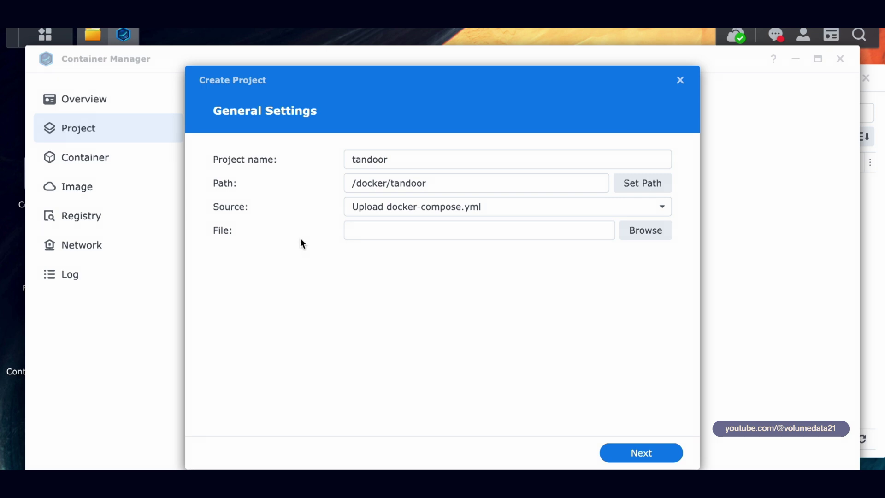
Choose Create docker-compose.yml and paste the copied Tandoor compose file into the editor
click(405, 209)
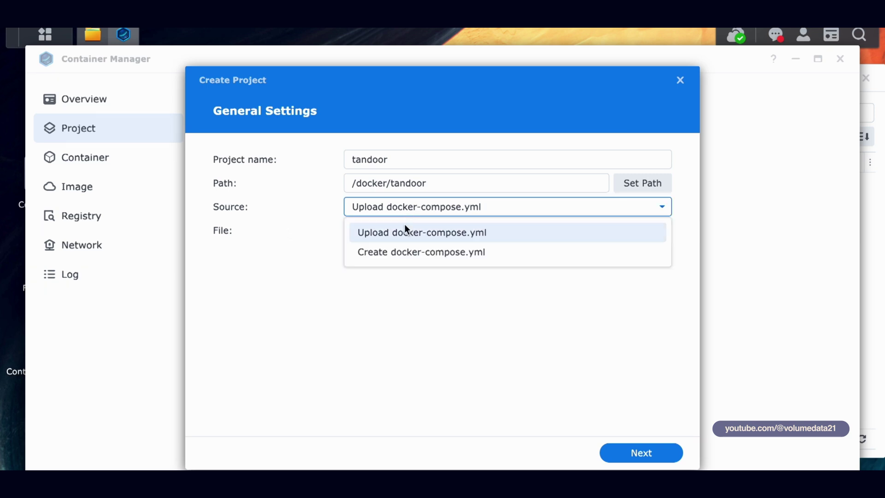
click(407, 254)
click(484, 254)
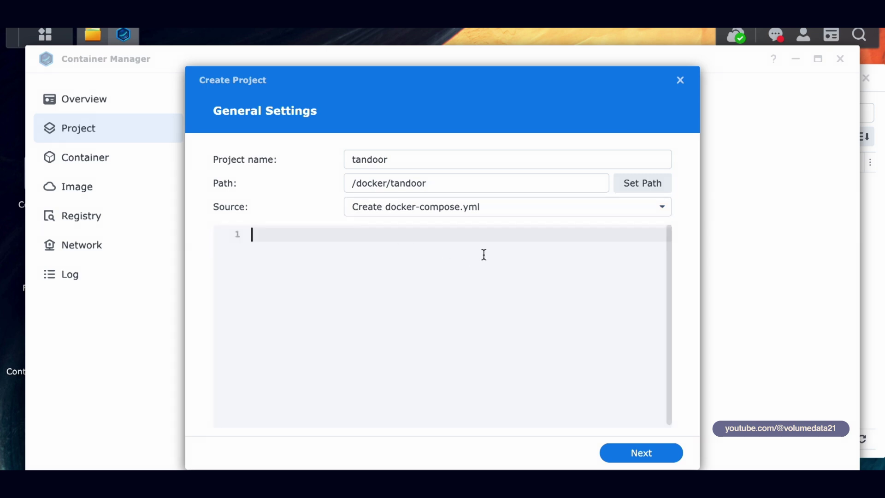
key(ctrl+v)
scroll(445, 285, up, 10)
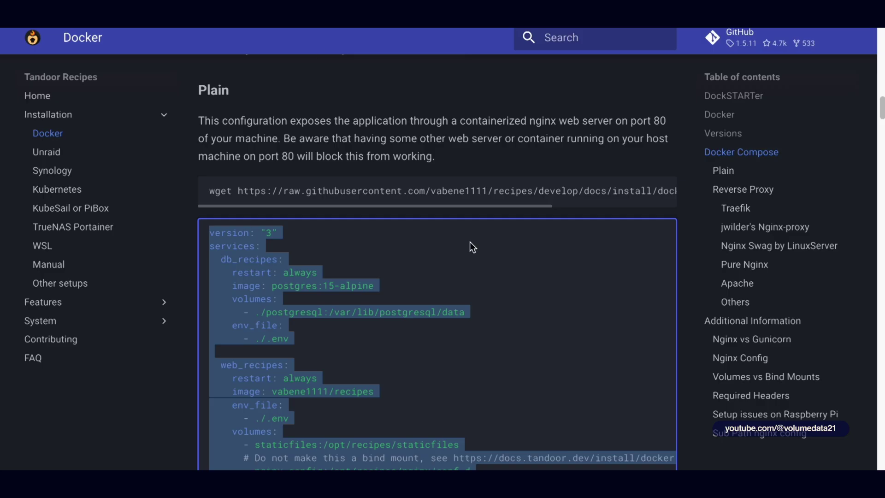
scroll(419, 263, down, 10)
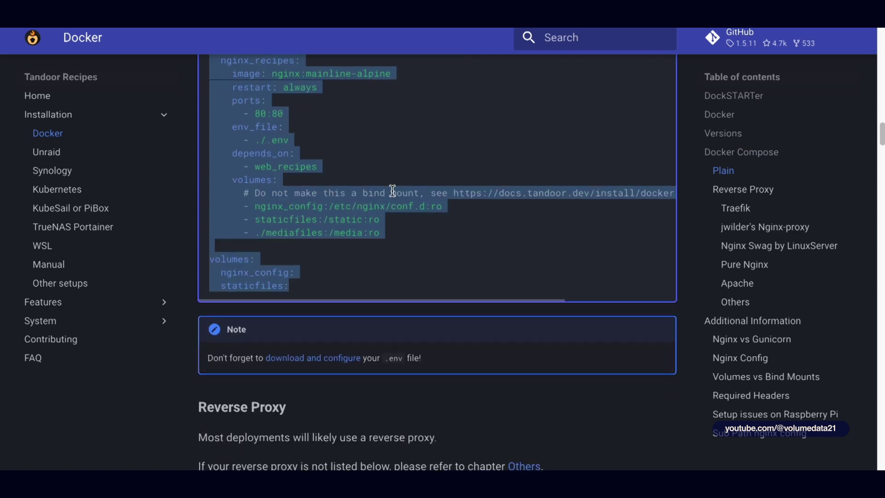
scroll(377, 267, up, 10)
scroll(378, 265, down, 12)
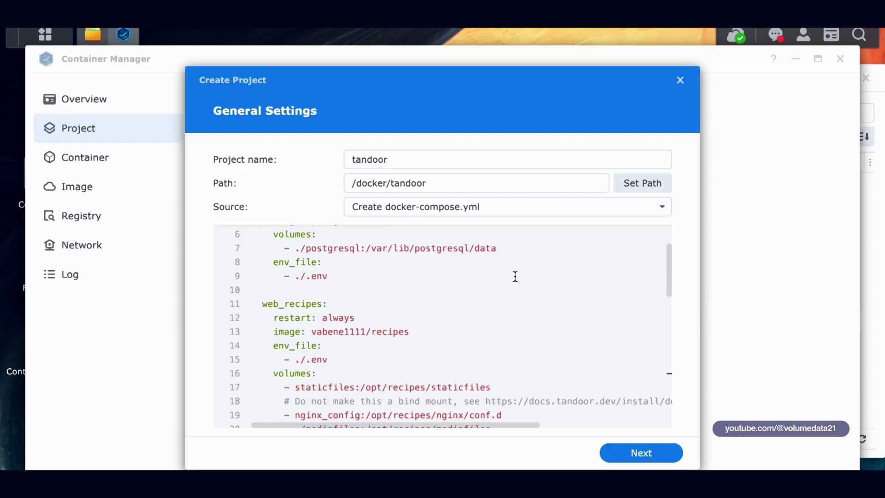
Find the db_recipes volumes entry and mark ./postgresql on line 7 as its host folder
scroll(516, 277, down, 8)
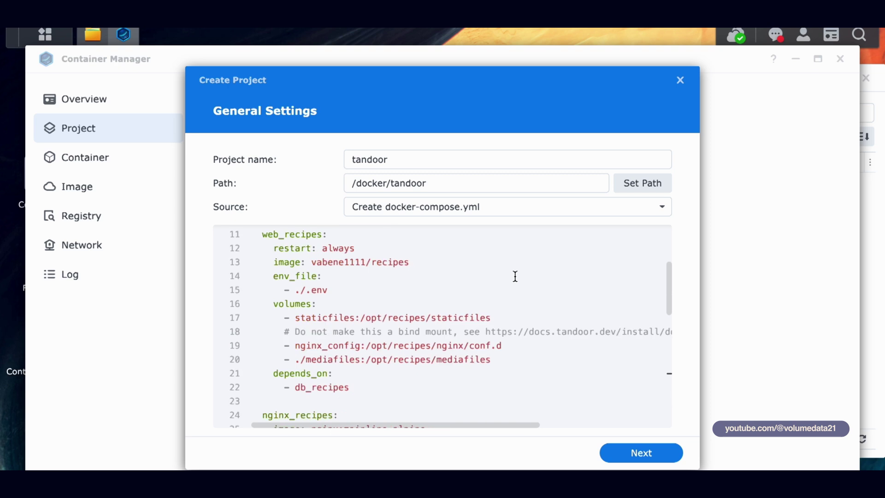
scroll(515, 277, up, 10)
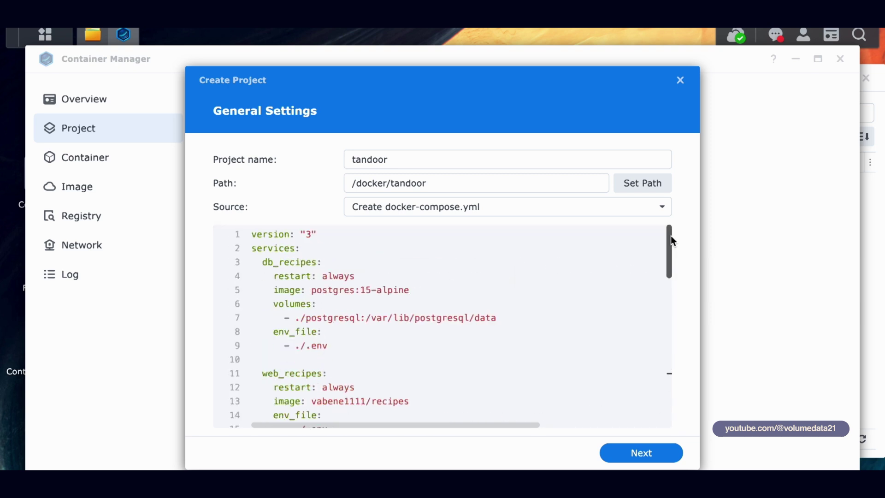
scroll(671, 241, down, 1)
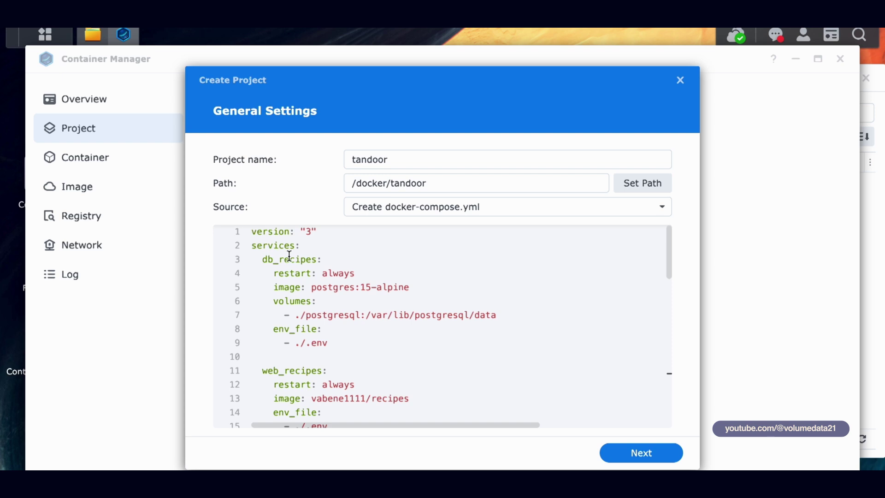
drag(274, 301, 318, 302)
click(331, 303)
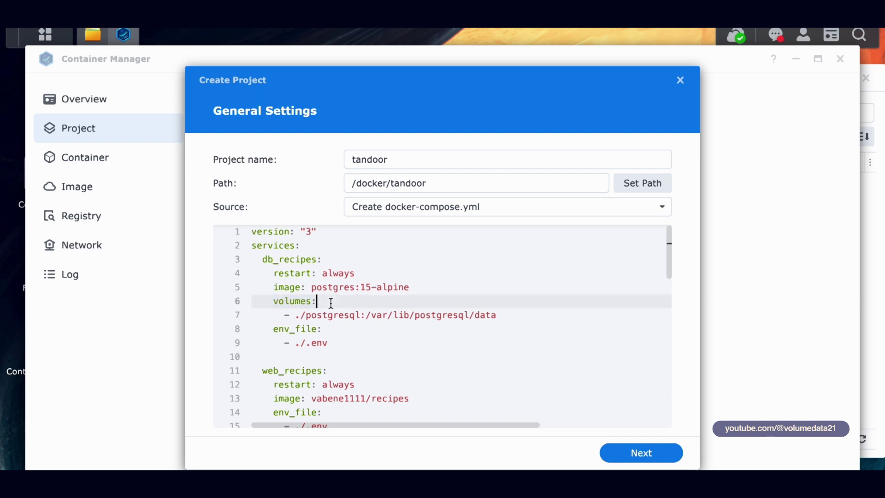
click(351, 315)
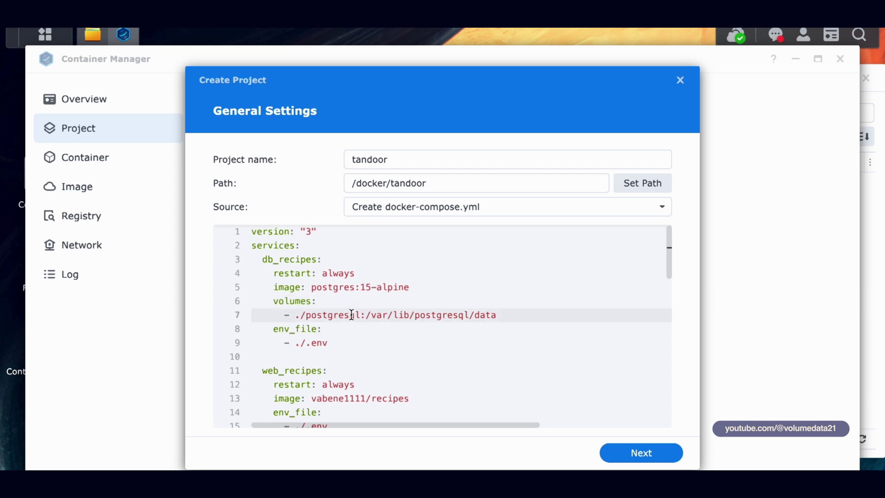
click(323, 303)
click(372, 316)
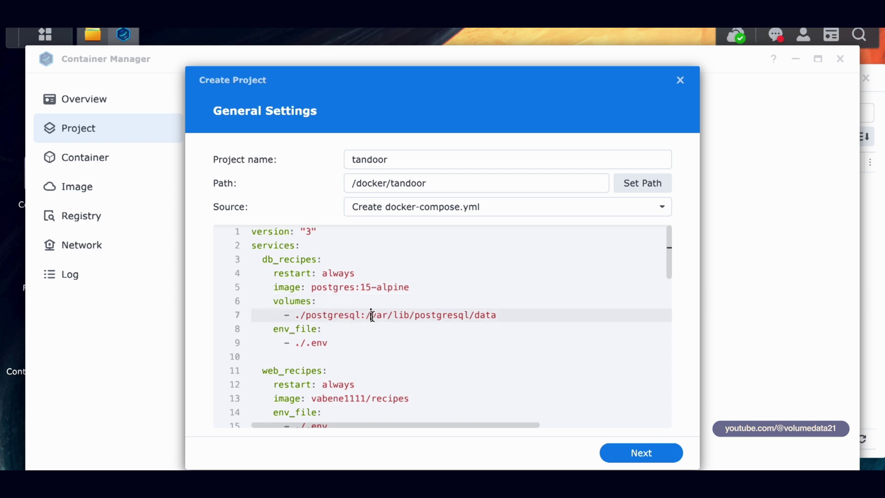
double_click(299, 315)
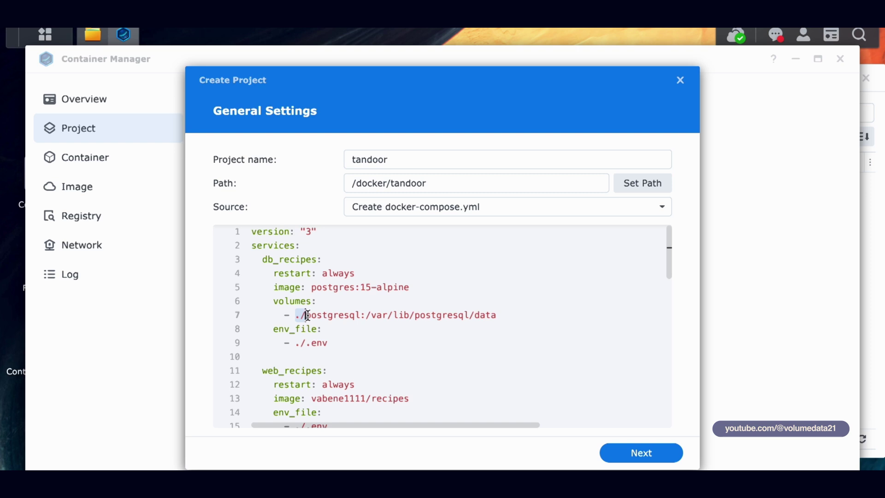
drag(308, 315, 365, 316)
click(365, 315)
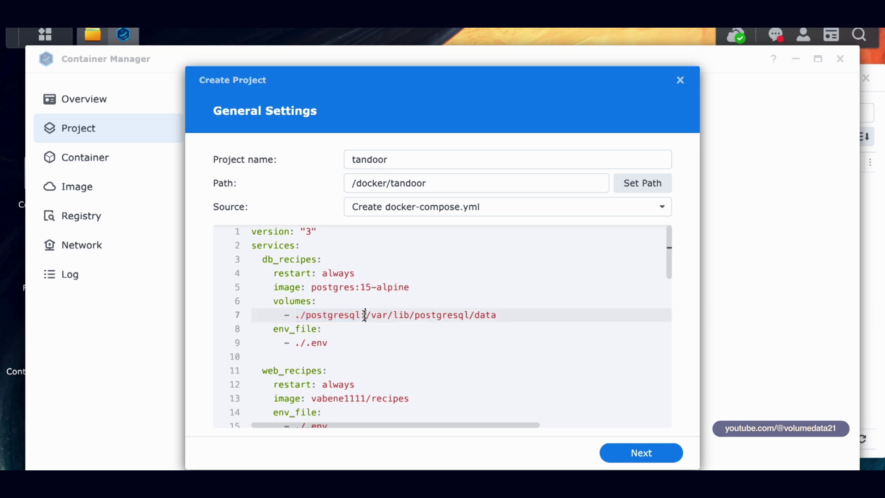
Highlight the container path /var/lib/postgresql/data, then reselect the ./postgresql host folder
drag(371, 315, 498, 316)
click(497, 315)
drag(370, 315, 503, 315)
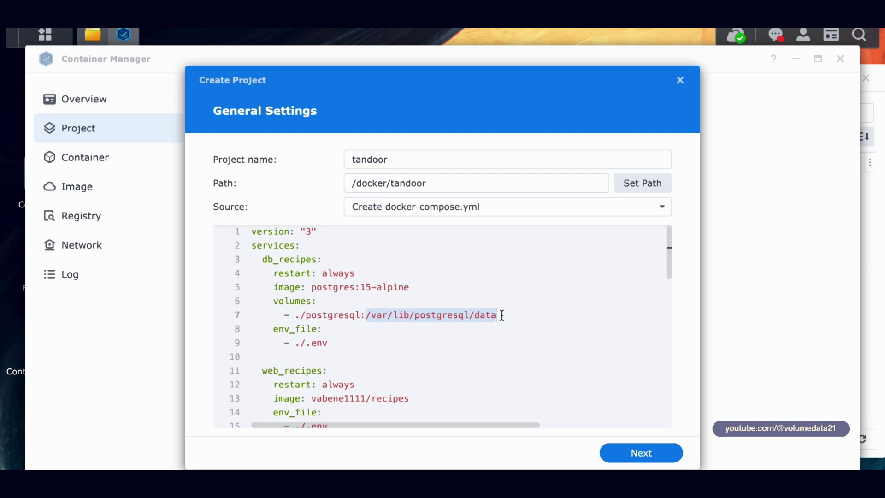
click(502, 315)
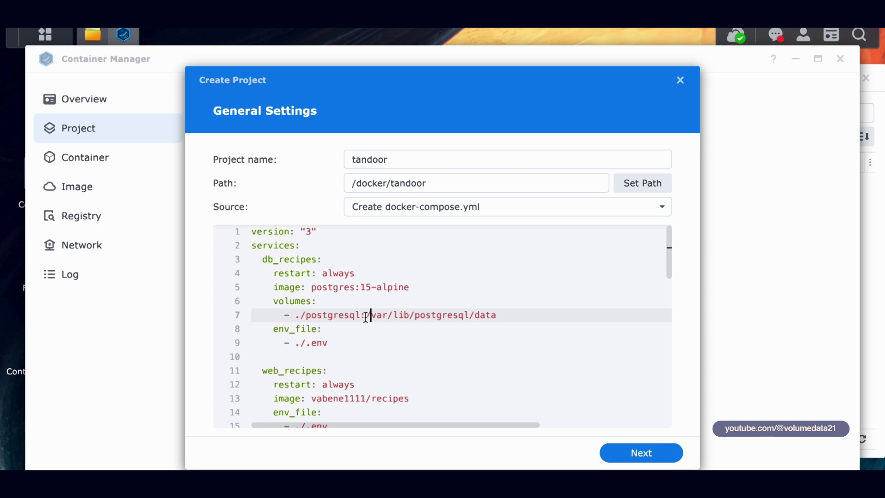
drag(366, 316, 520, 319)
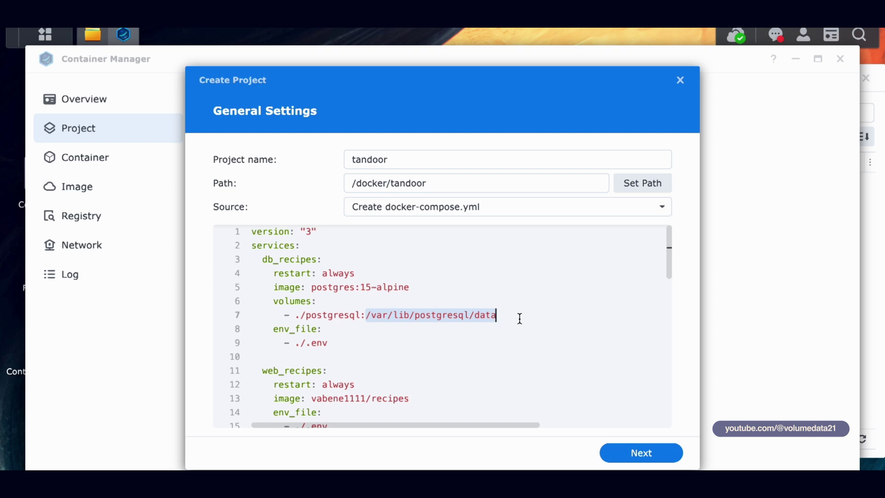
scroll(508, 318, down, 5)
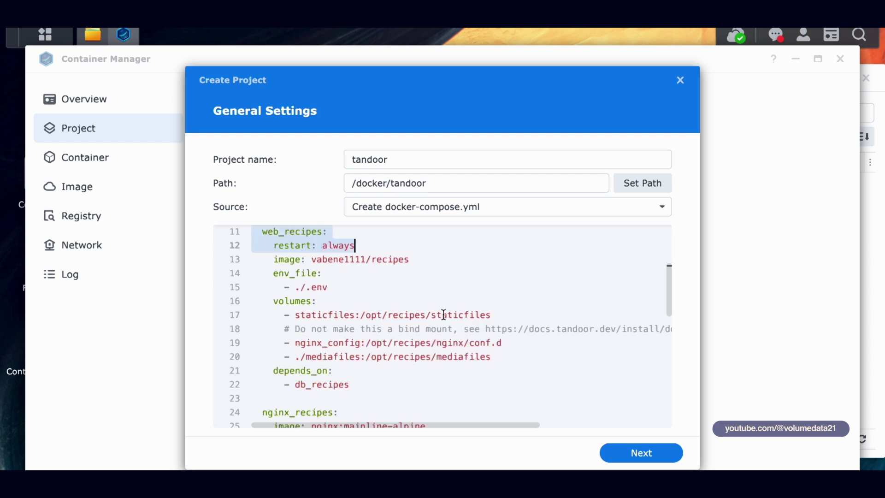
click(427, 315)
scroll(671, 277, up, 1)
drag(670, 276, 649, 243)
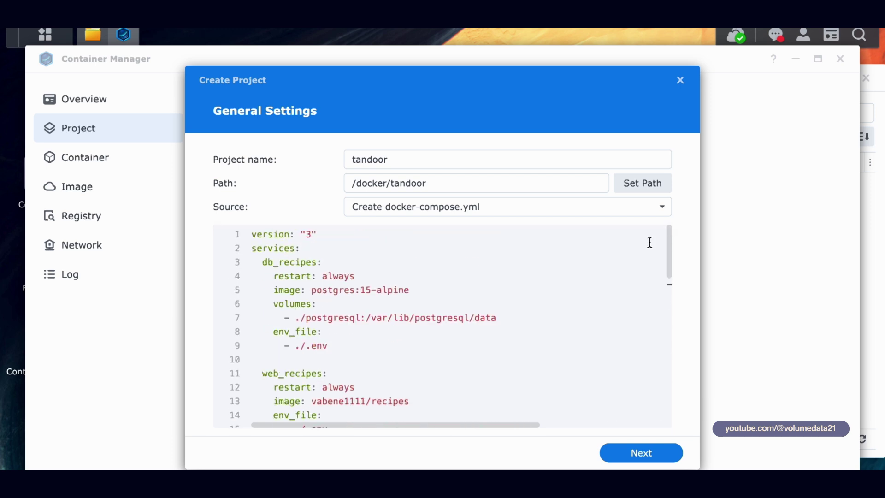
drag(367, 318, 496, 318)
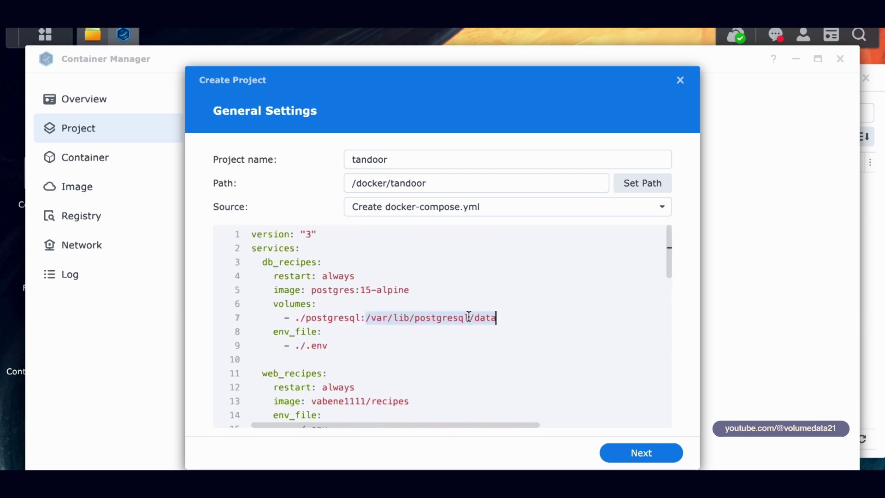
click(361, 318)
drag(361, 318, 295, 318)
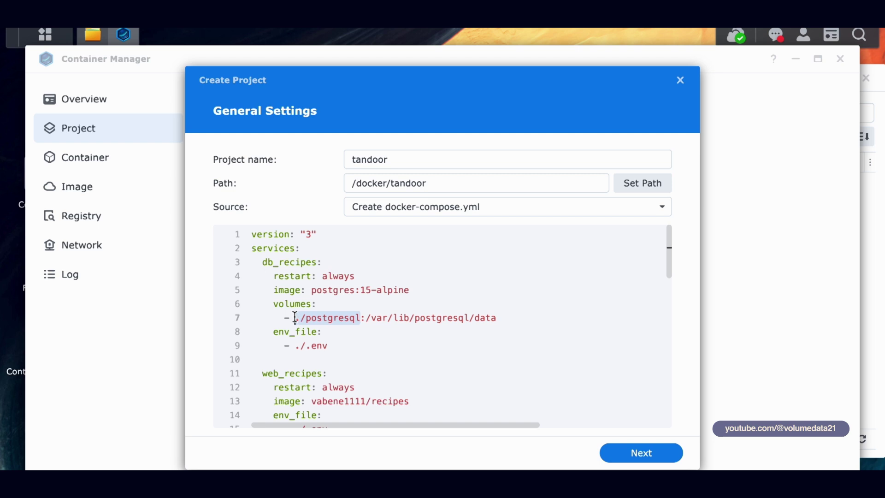
double_click(360, 318)
In File Station, create a postgresql folder inside docker/tandoor
click(865, 213)
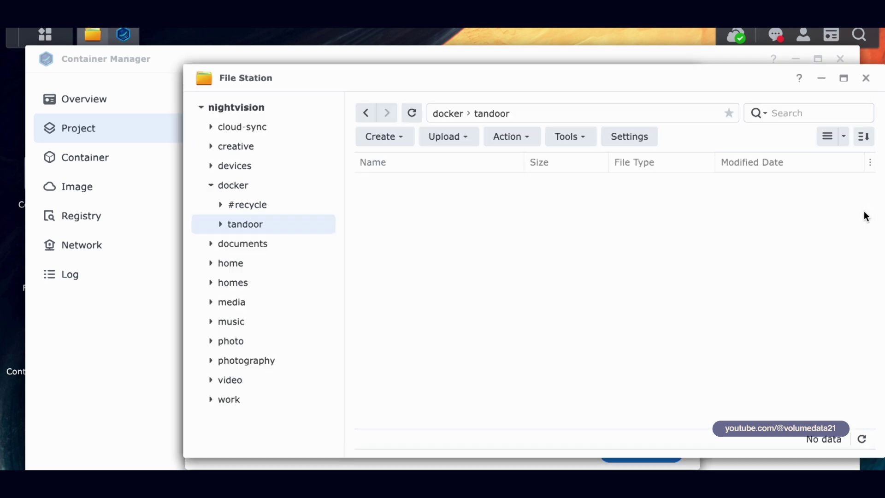
right_click(521, 241)
click(551, 263)
text(postgresql)
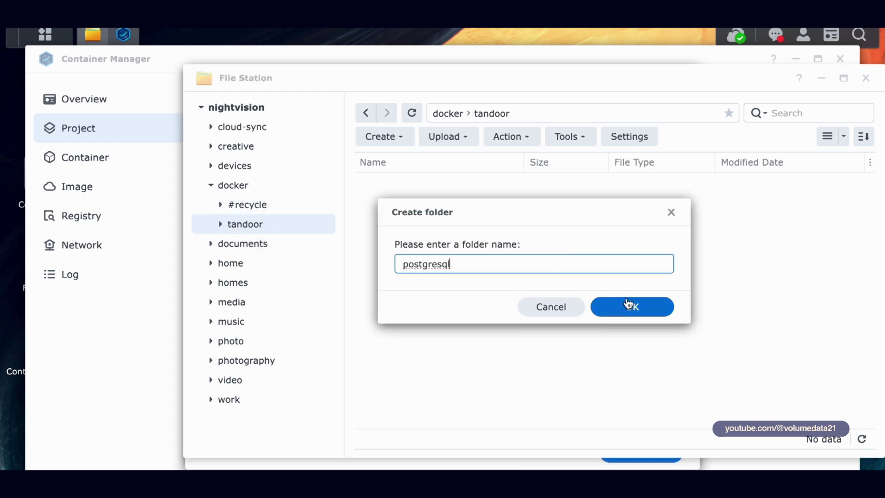
click(636, 309)
Check the postgresql folder's full location in Properties, then return to the compose file's line 7
right_click(426, 190)
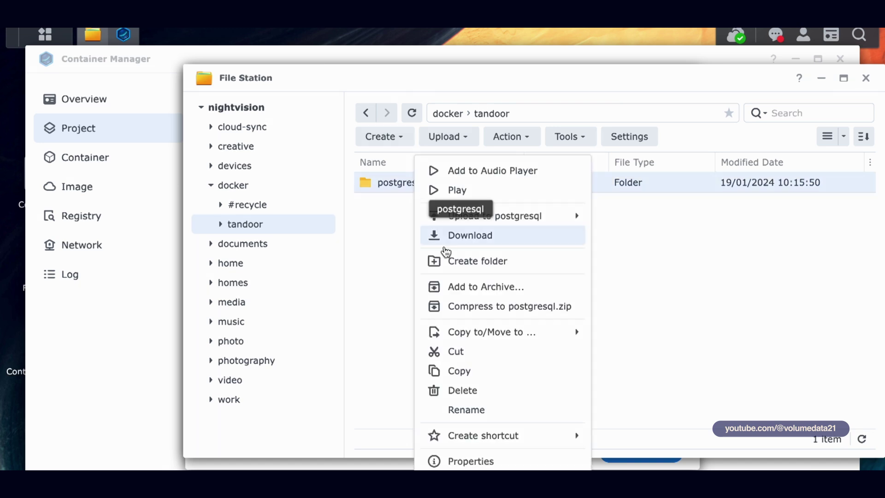
click(461, 458)
drag(519, 190, 320, 187)
key(ctrl+c)
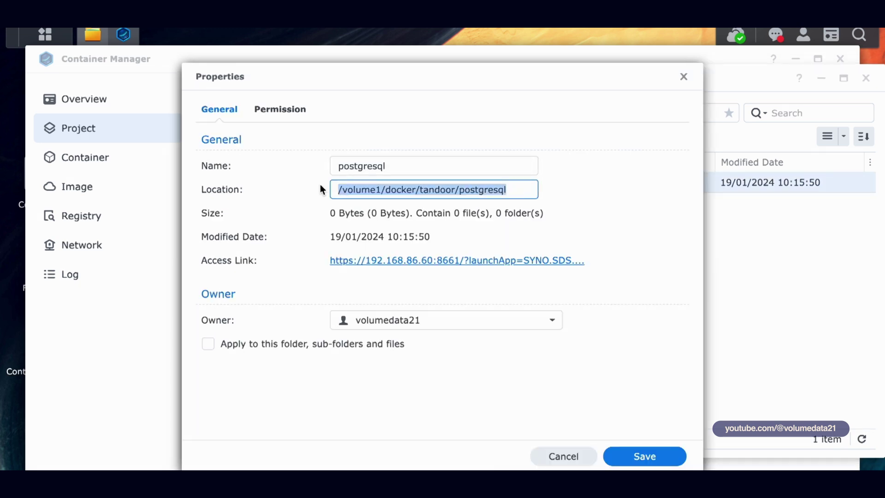
click(590, 454)
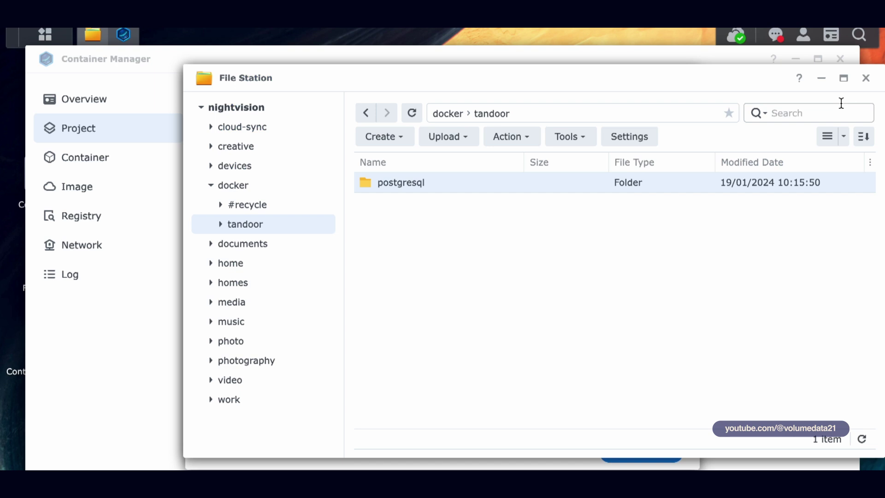
click(505, 61)
click(295, 317)
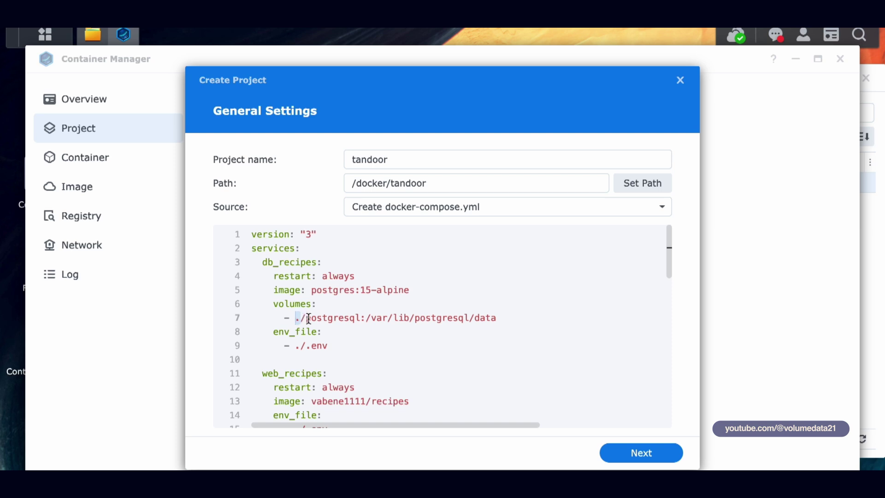
Set line 7's host path to ./postgresql, trying /volume1/docker/tandoor/postgresql before undoing it
text(.)
double_click(308, 318)
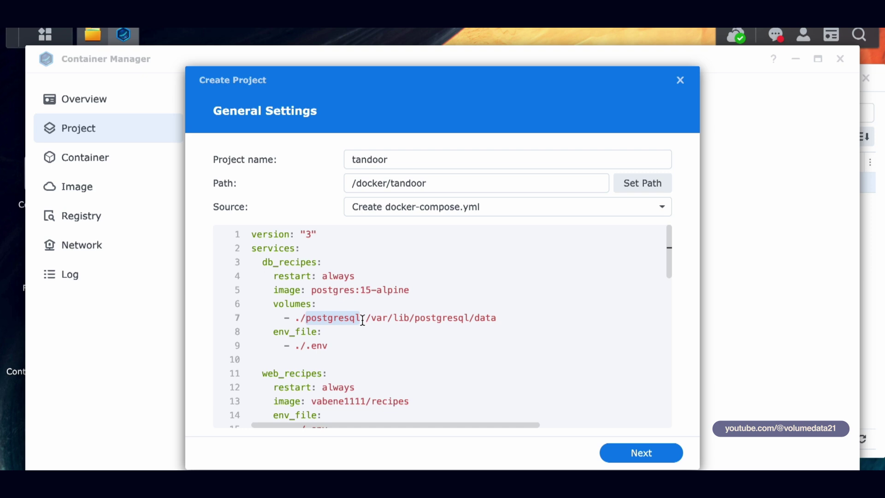
click(296, 317)
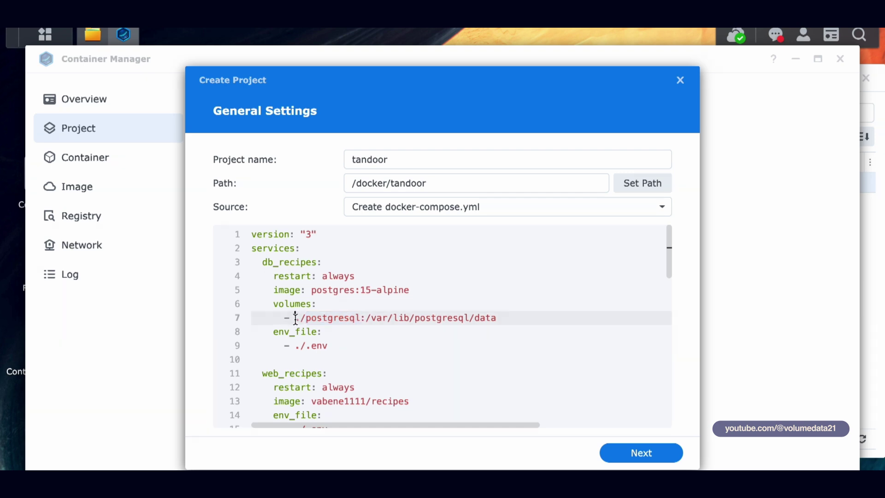
drag(296, 317, 361, 317)
key(ctrl+v)
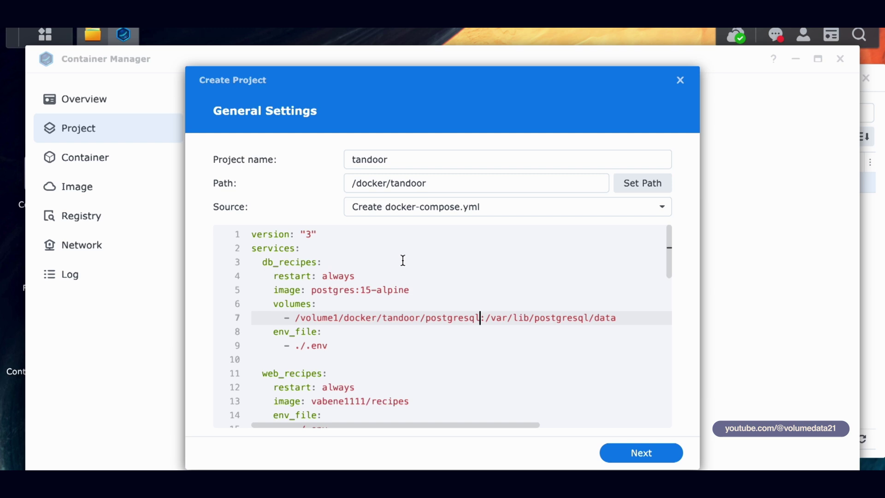
drag(480, 318, 300, 317)
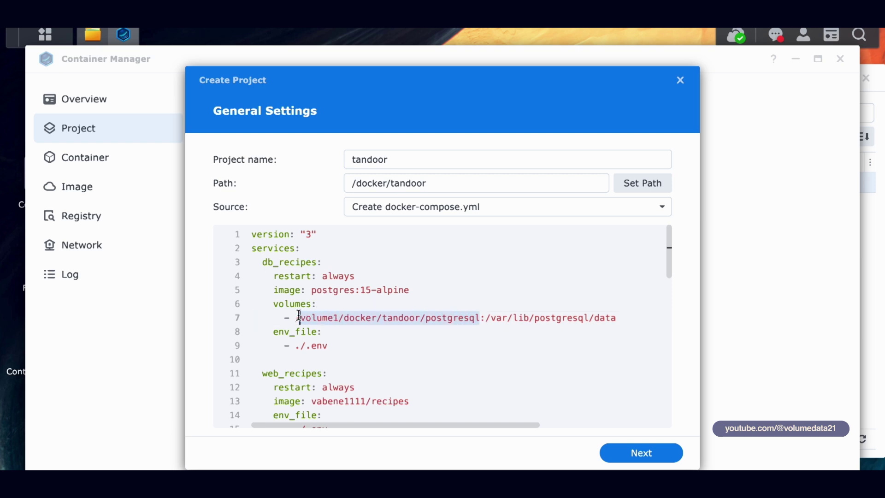
click(382, 310)
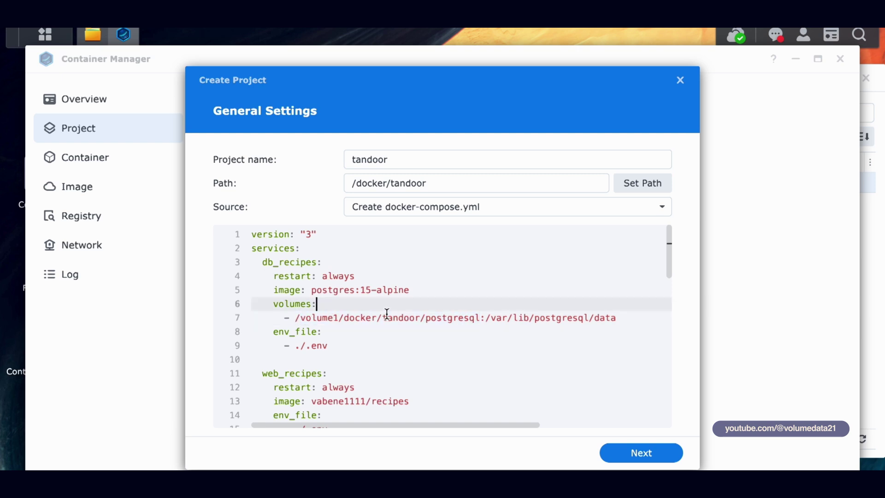
key(ctrl+z)
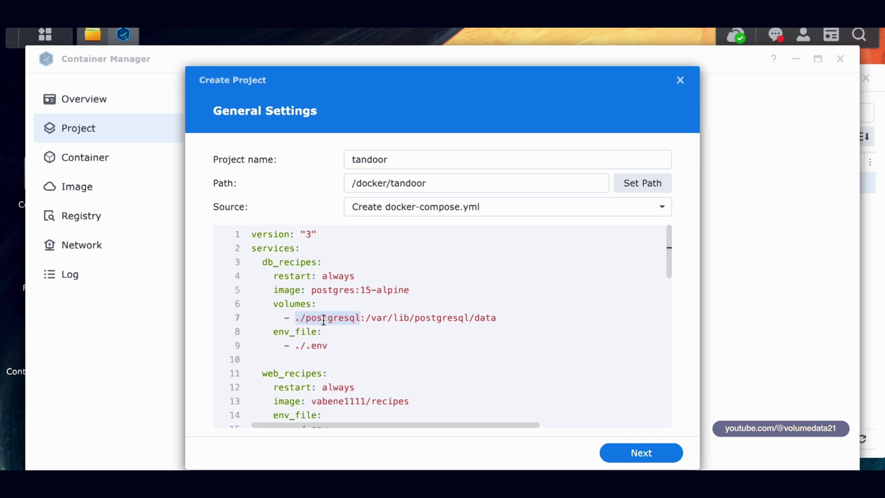
Glance at the docker/tandoor folder, then move down the compose file toward line 9
click(866, 248)
click(192, 55)
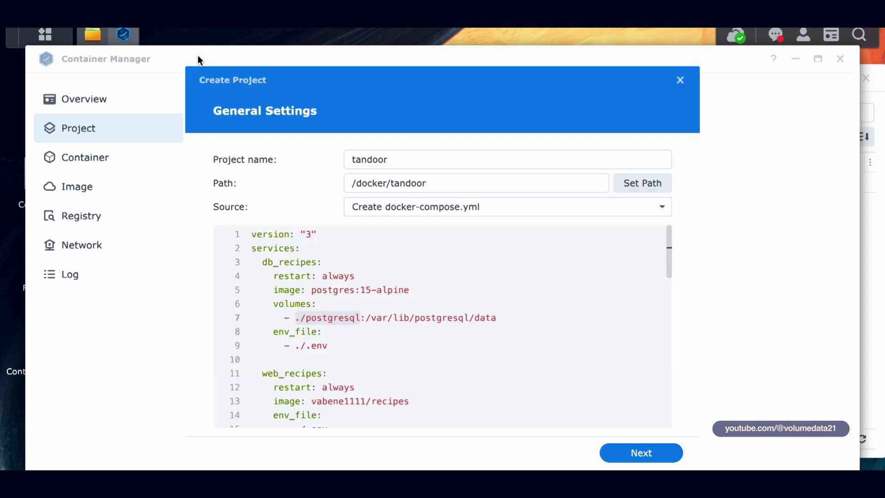
key(Down)
key(Down)
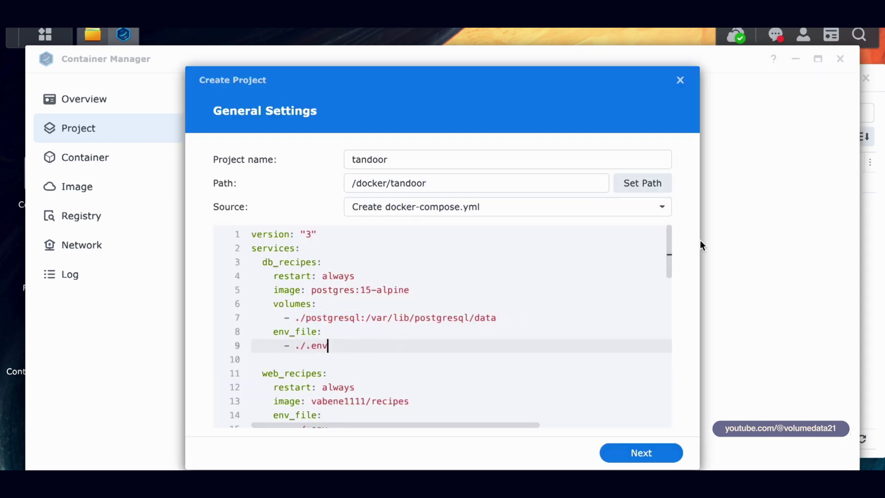
drag(670, 236, 670, 251)
Locate the nginx_config and mediafiles volume names further down the compose file
scroll(666, 253, down, 5)
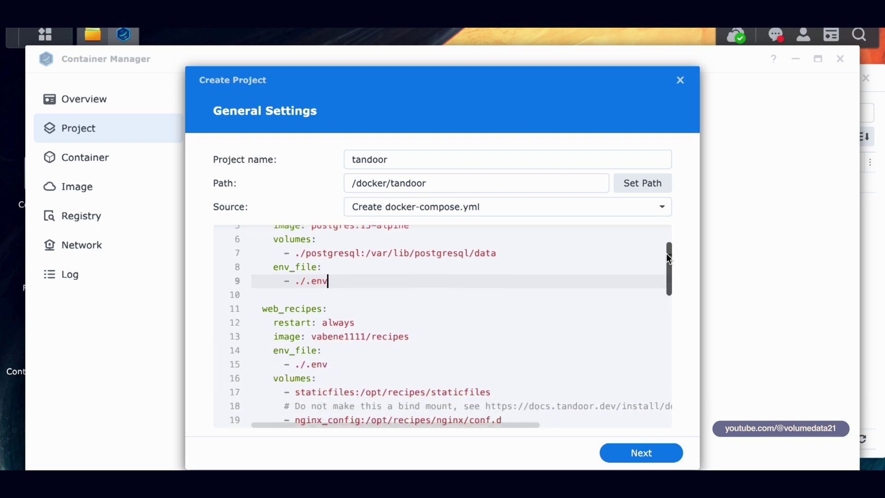
double_click(324, 352)
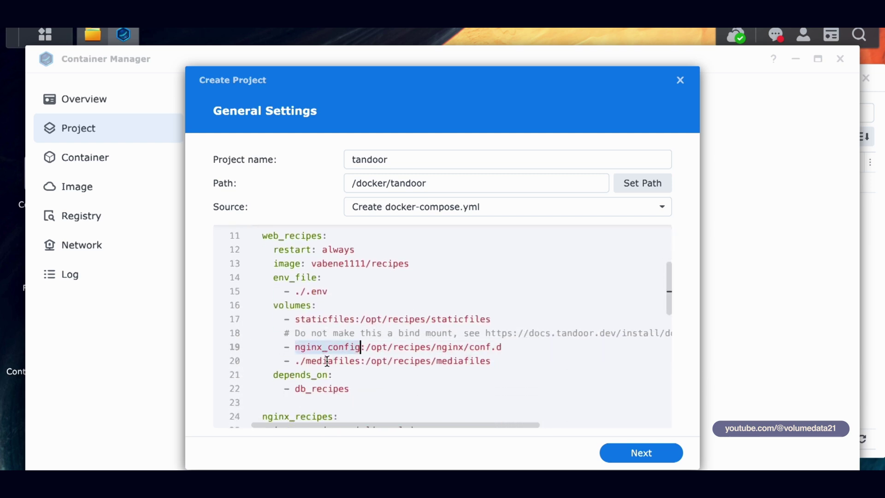
double_click(328, 360)
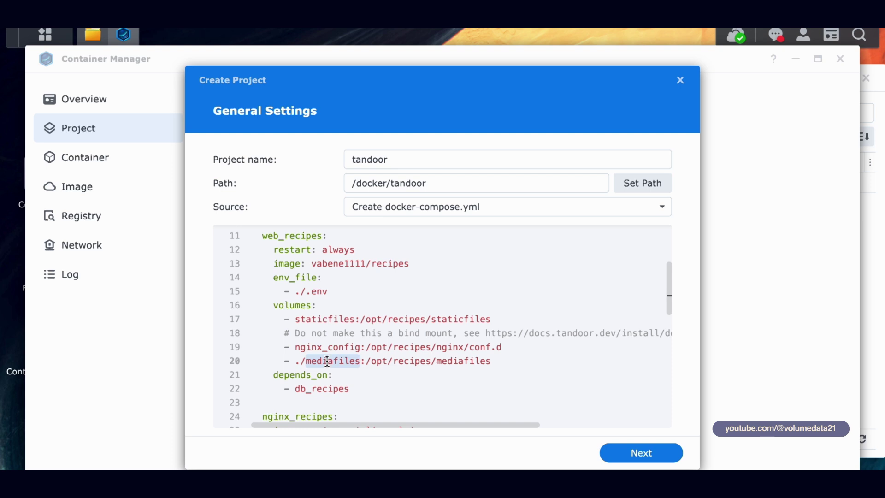
click(290, 360)
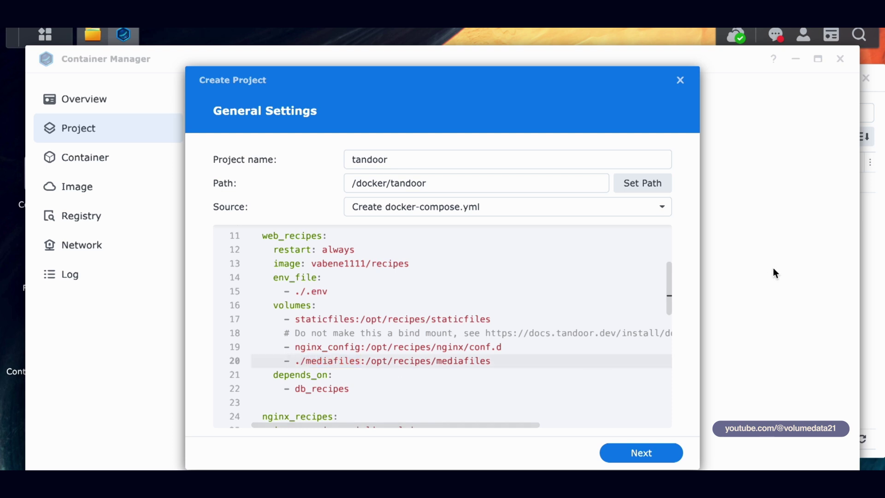
Create a mediafiles folder in docker/tandoor, then go back to the compose editor
click(867, 241)
right_click(457, 269)
click(502, 265)
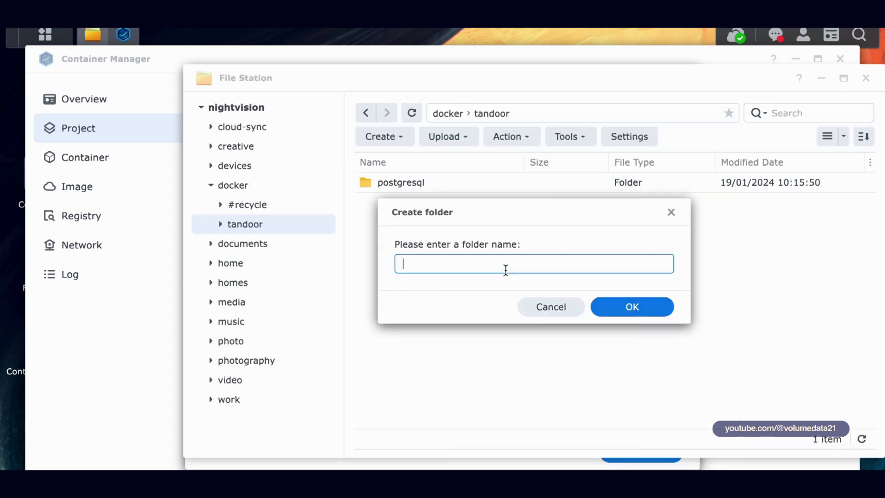
text(mediafiles)
click(632, 306)
click(173, 57)
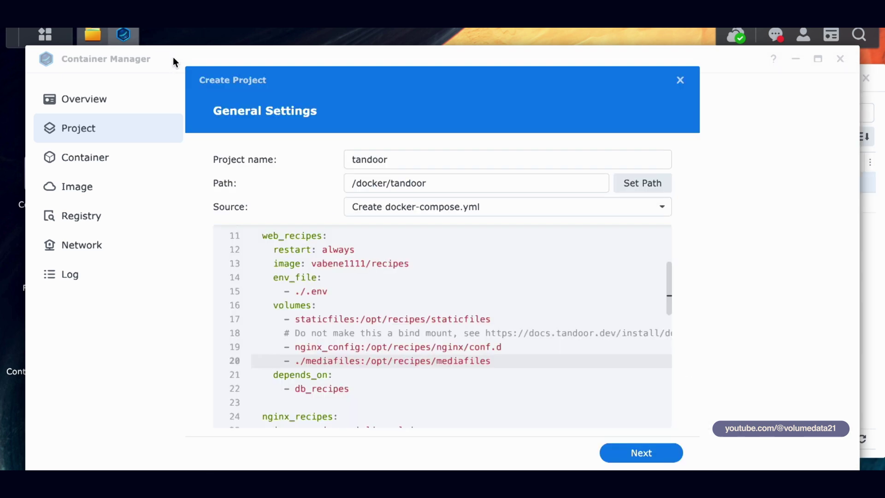
Replace the host port 80 on line 28 with 40000
scroll(527, 320, down, 2)
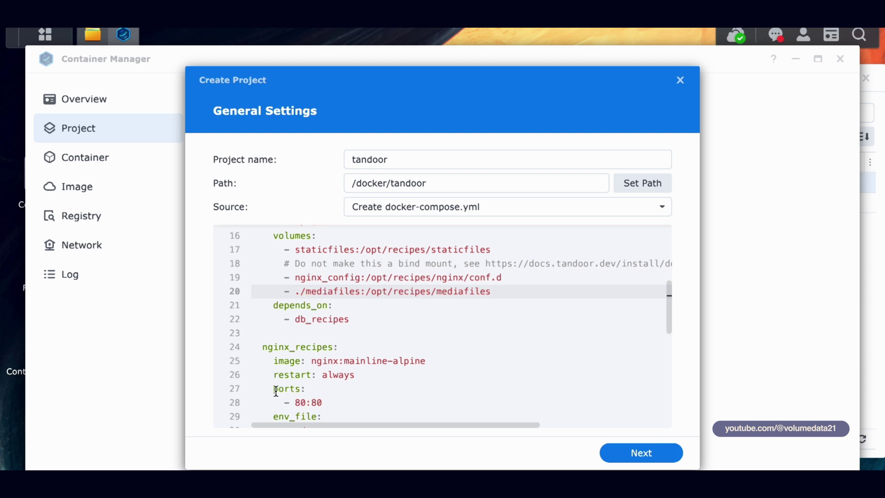
click(311, 403)
double_click(300, 403)
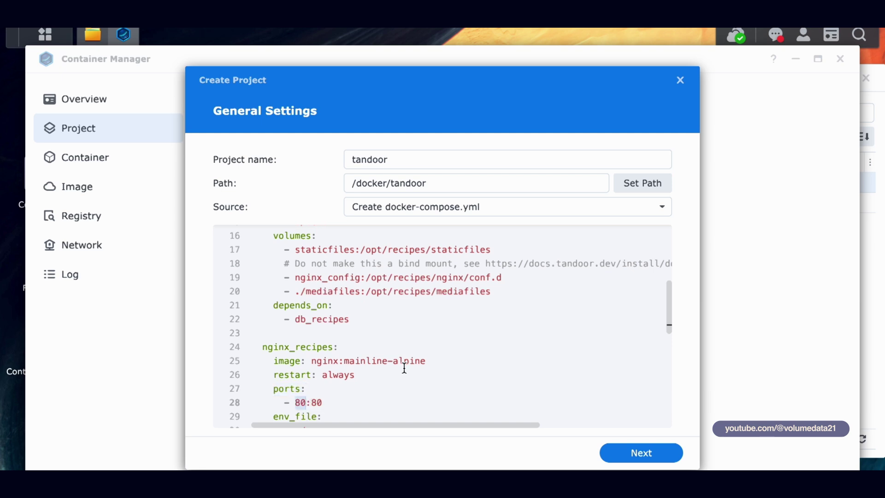
text(80)
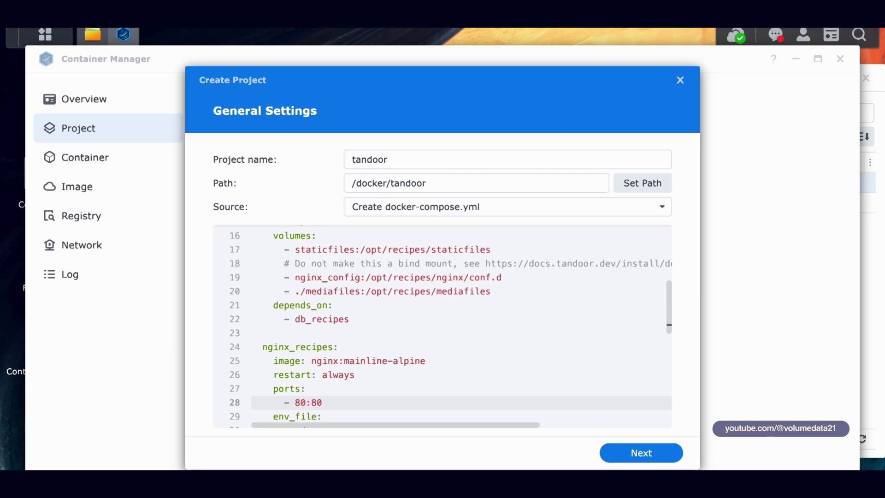
key(BackSpace)
key(BackSpace)
text(40000)
Highlight the new 40000 host port to confirm the mapping reads 40000:80
click(332, 402)
click(332, 403)
click(327, 403)
click(311, 402)
click(295, 402)
key(shift+Right)
key(shift+Right)
key(shift+Right)
key(shift+Right)
key(shift+Right)
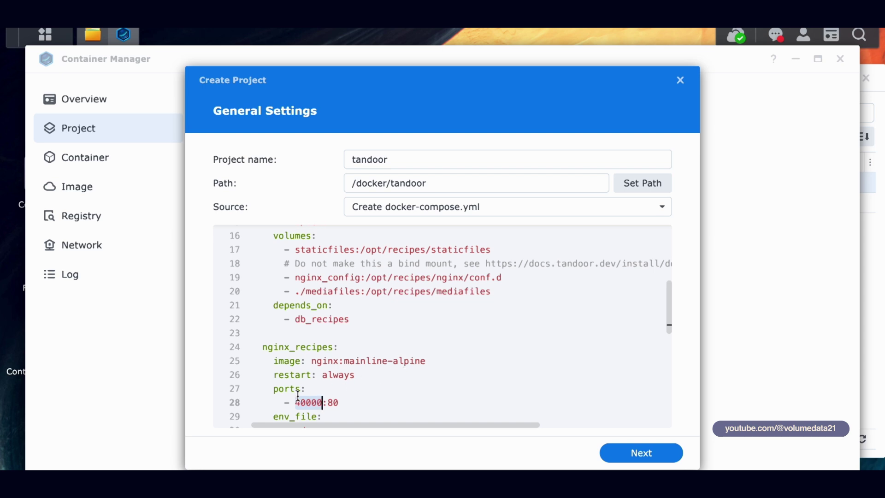
scroll(362, 392, down, 2)
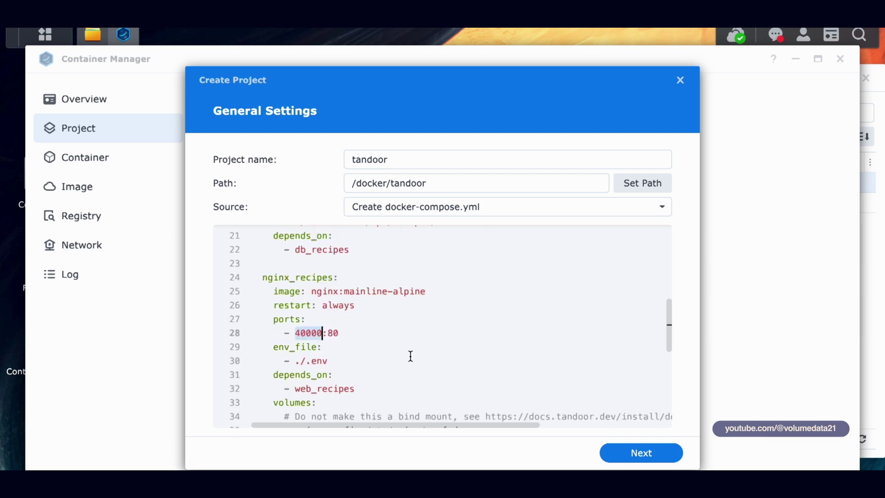
scroll(409, 355, down, 3)
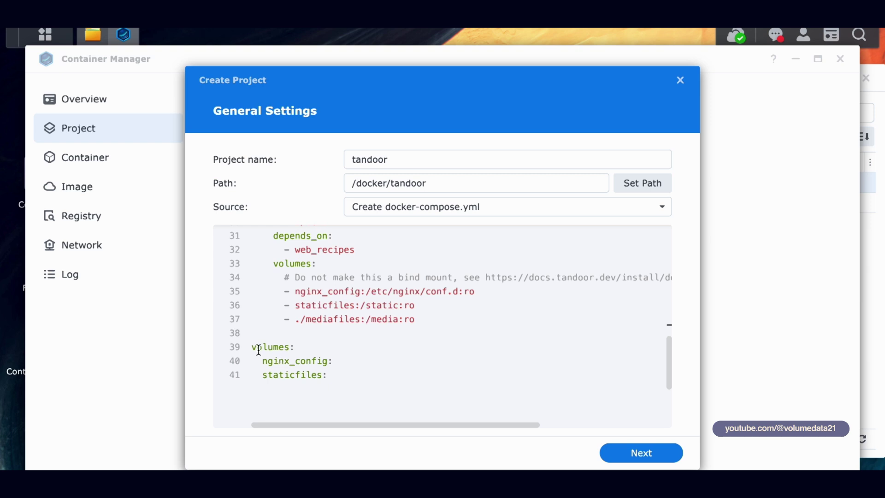
Inspect the top-level volumes block and the ./mediafiles bind mount in the compose text
drag(252, 348, 373, 375)
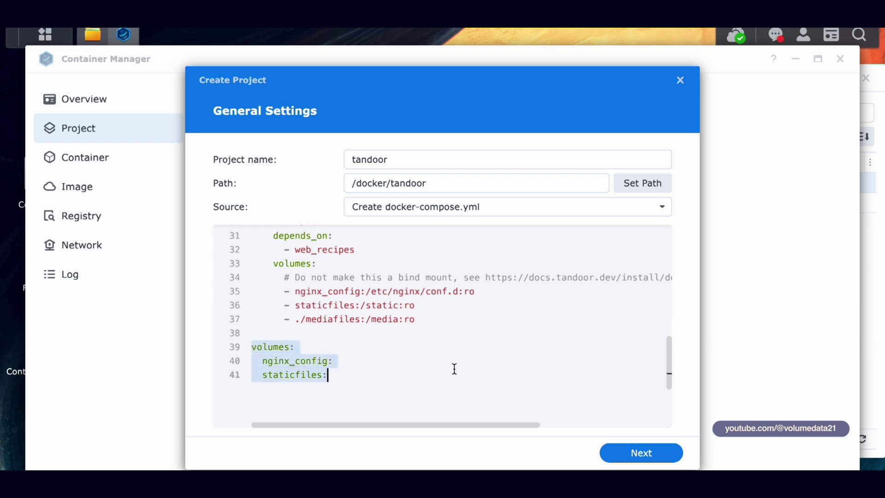
scroll(450, 367, up, 2)
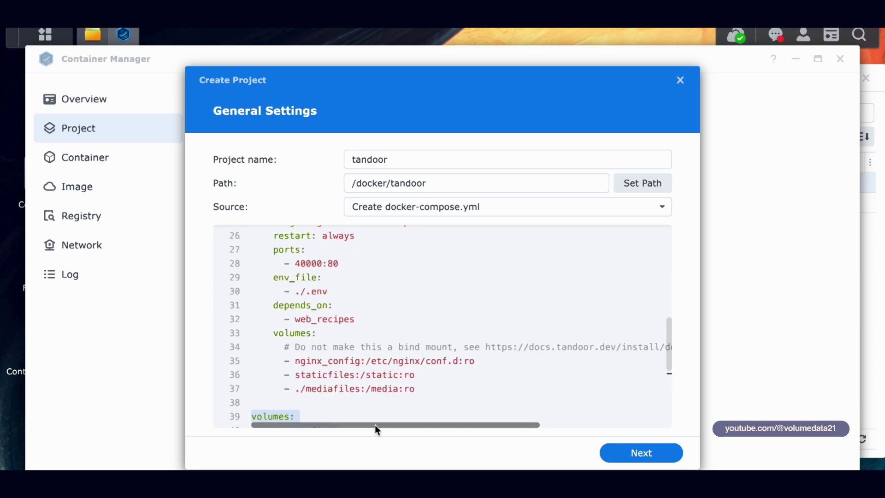
drag(295, 347, 599, 347)
drag(489, 425, 581, 425)
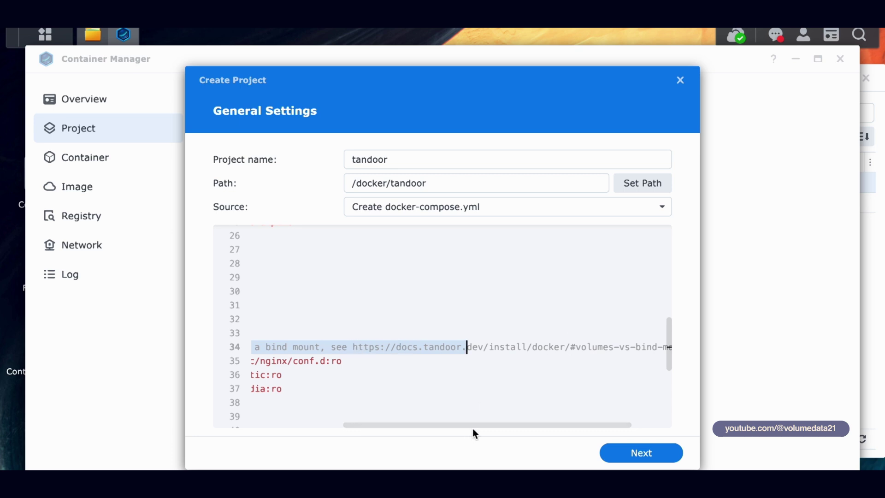
drag(510, 424, 645, 348)
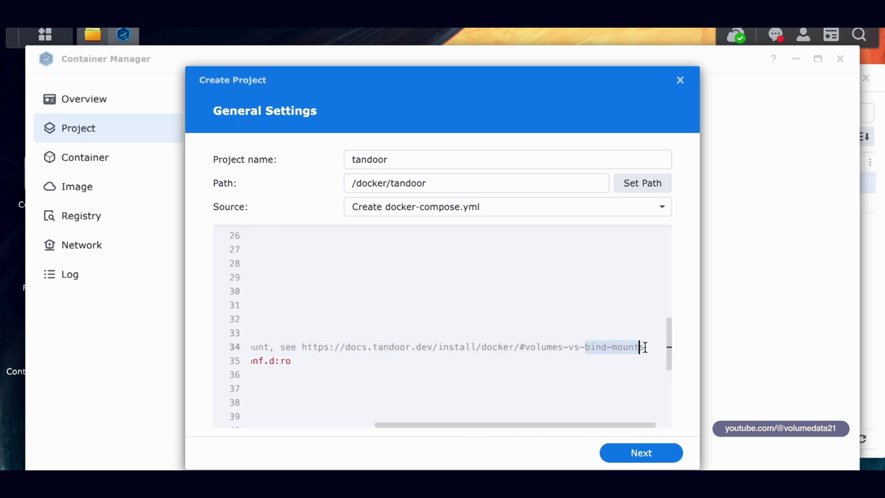
drag(549, 428, 380, 427)
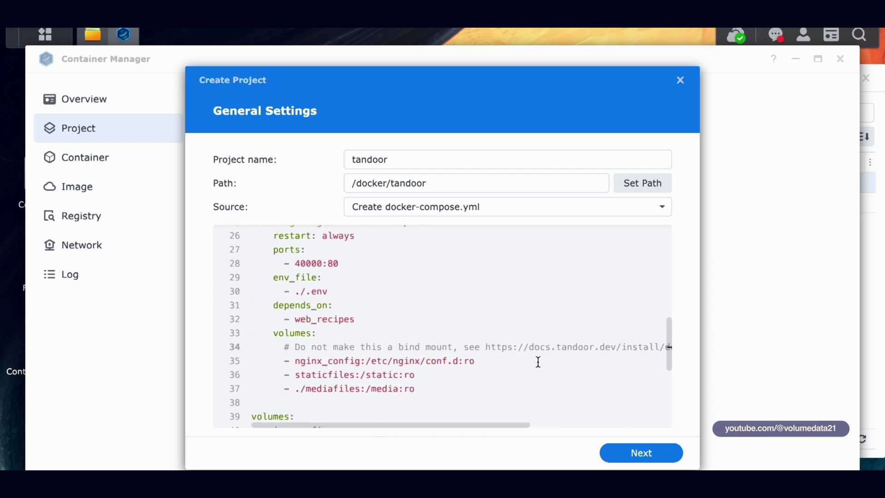
click(344, 389)
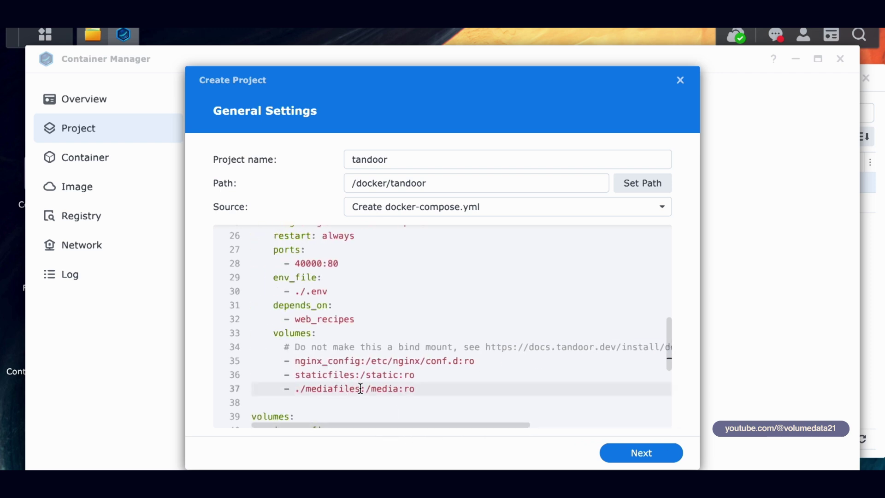
drag(359, 389, 296, 389)
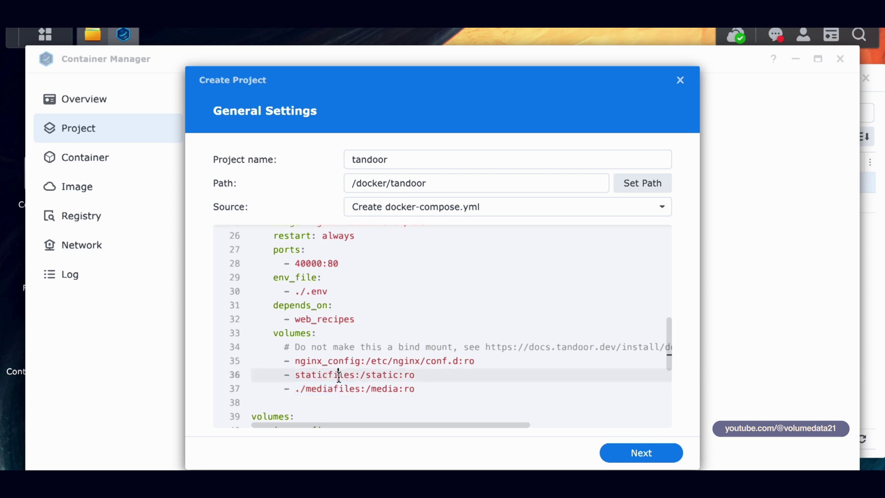
Check the staticfiles and nginx_config volume lines, then return to the top of the file
double_click(338, 376)
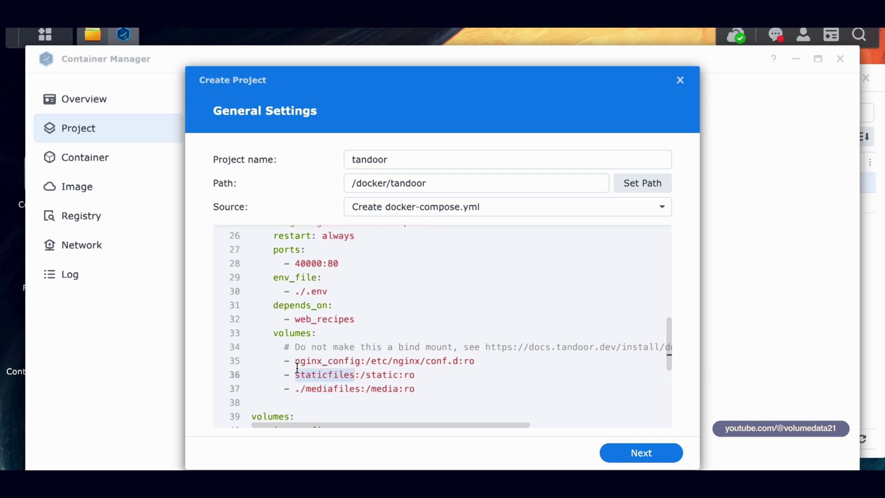
click(290, 361)
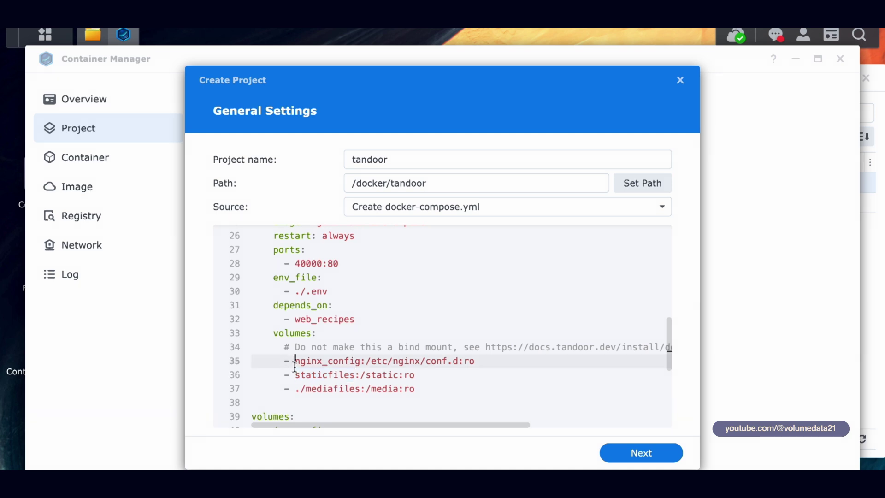
click(296, 375)
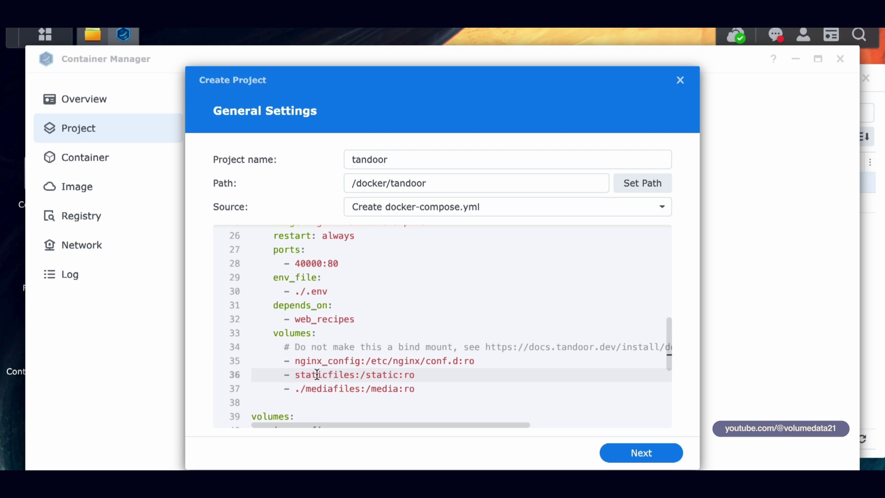
click(461, 416)
drag(467, 424, 571, 425)
drag(330, 346, 602, 345)
drag(530, 425, 426, 425)
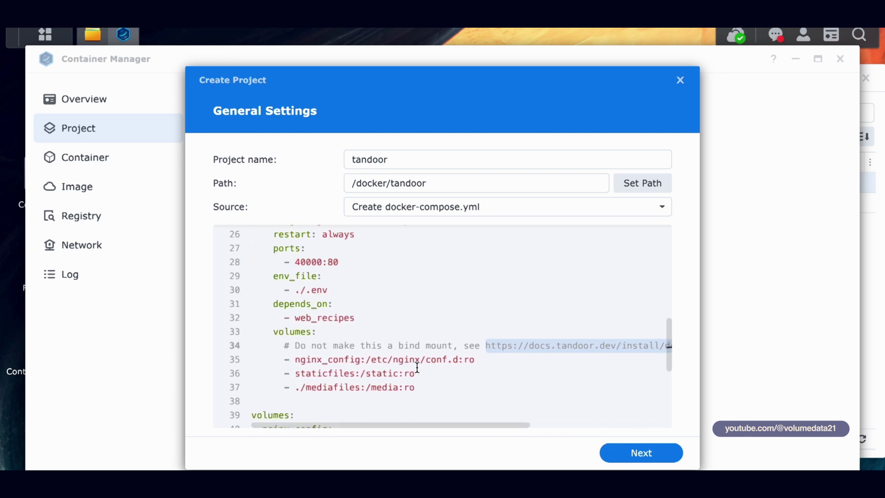
click(422, 373)
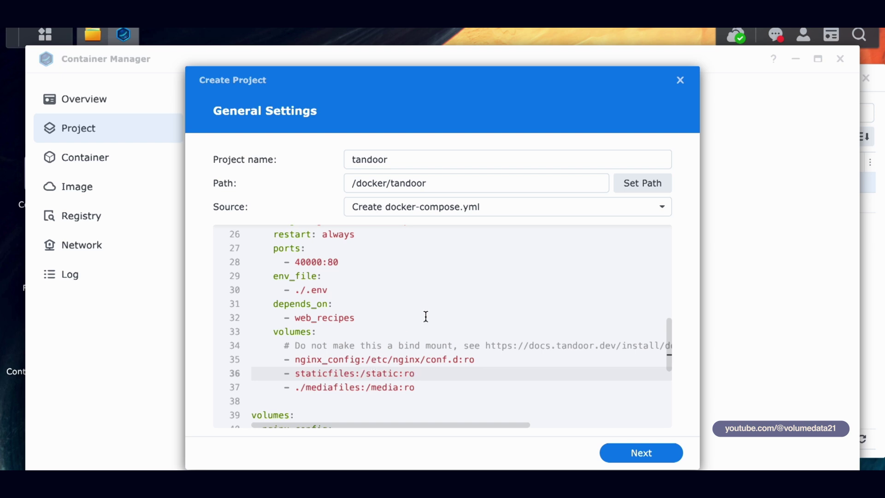
scroll(427, 313, up, 8)
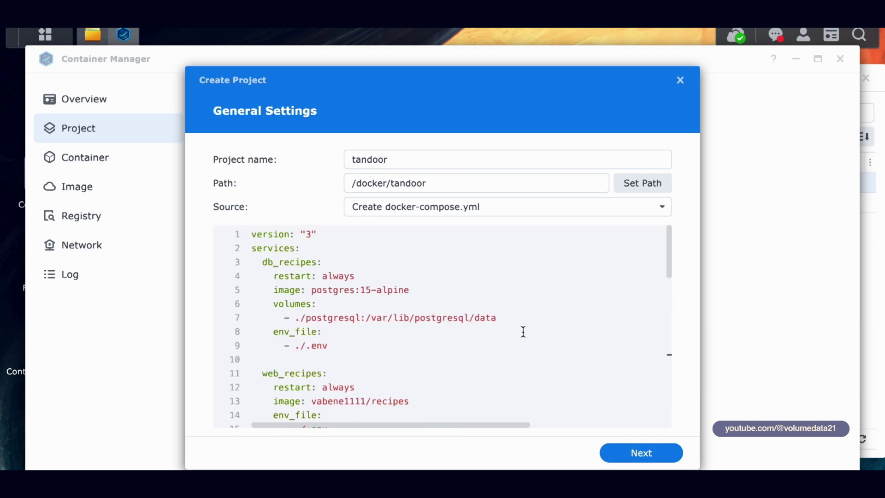
Finish the wizard to create the tandoor project and close the failed build log
click(653, 461)
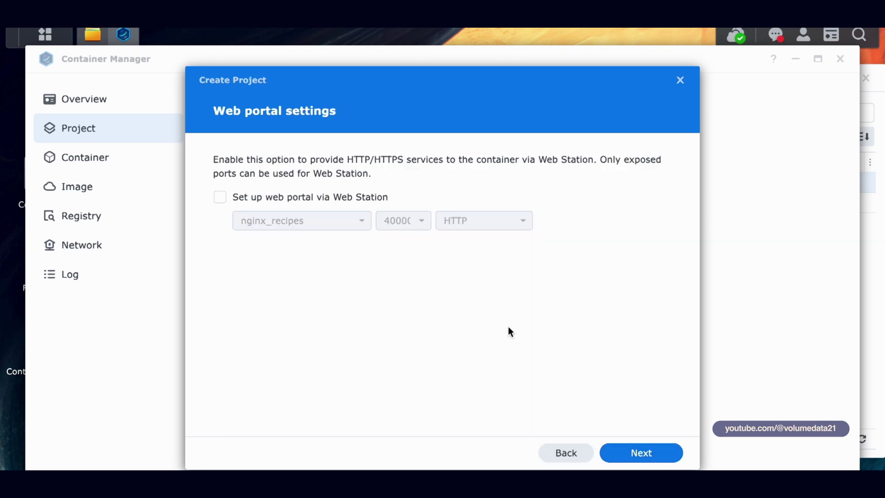
click(665, 456)
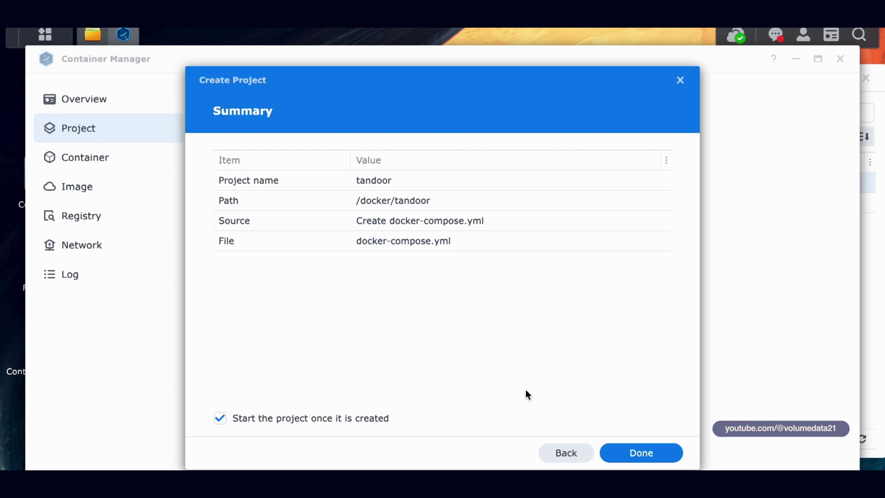
click(651, 452)
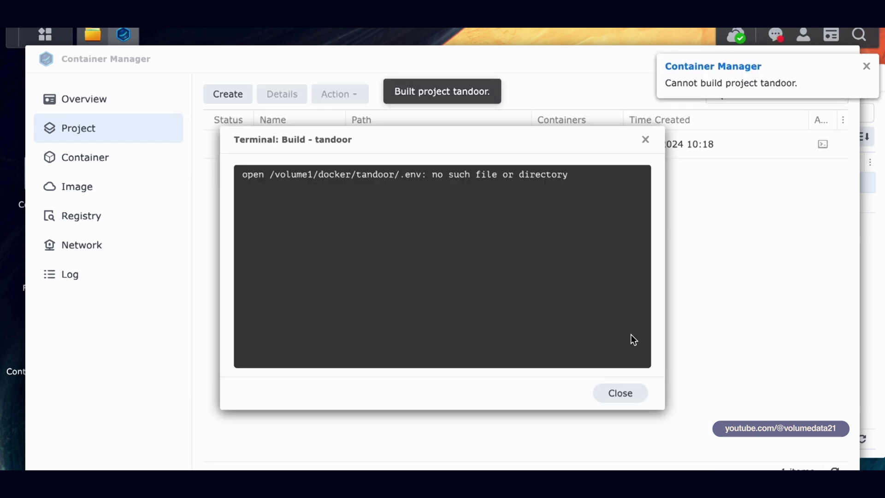
click(635, 395)
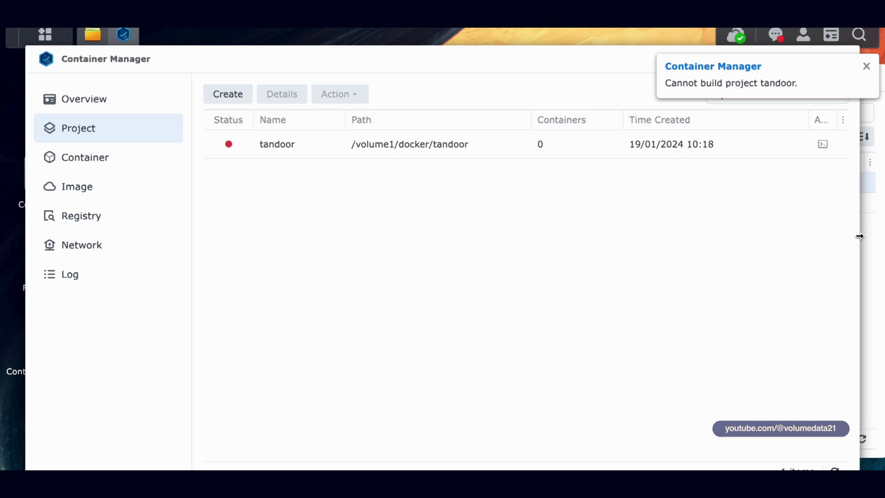
click(872, 252)
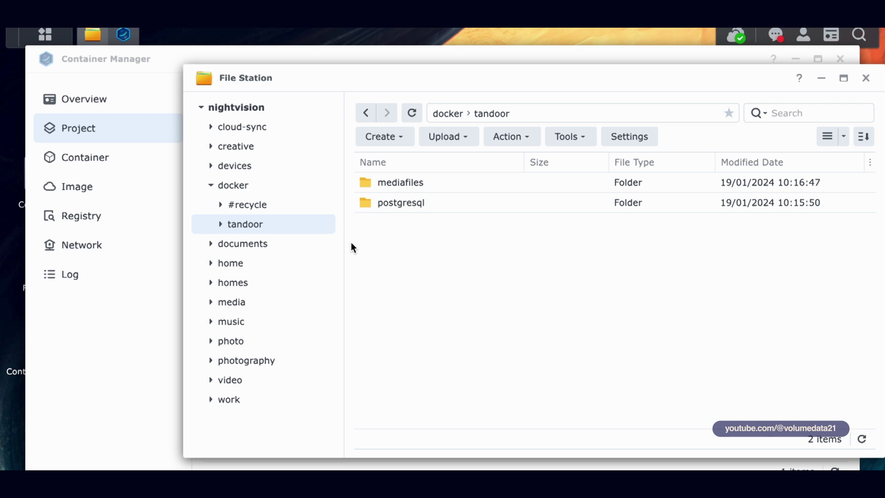
Browse to the docker/tandoor folder in File Station
click(272, 247)
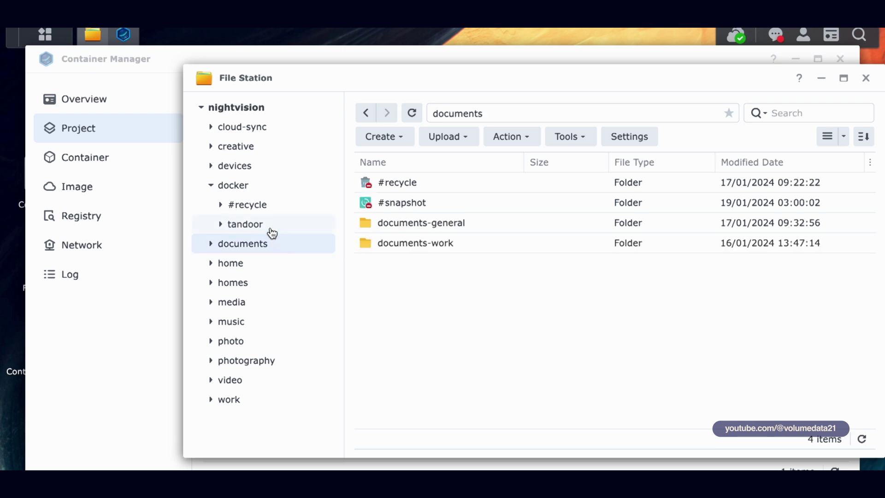
click(272, 233)
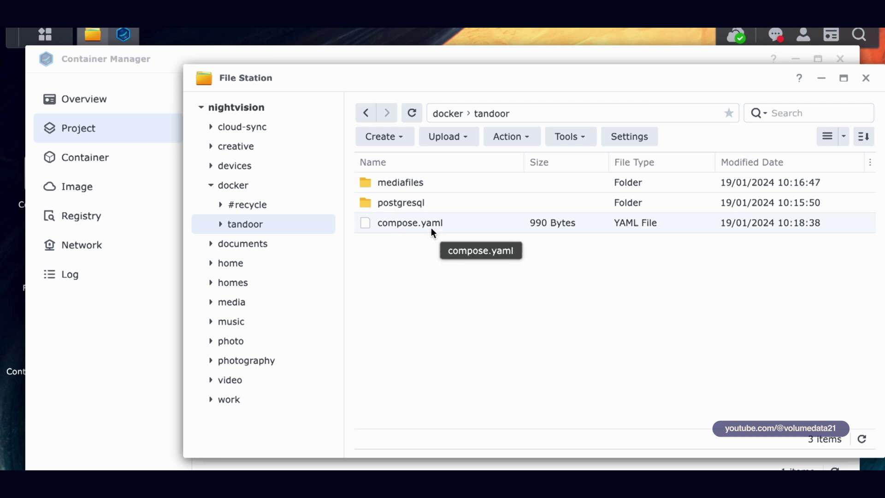
right_click(441, 255)
click(421, 279)
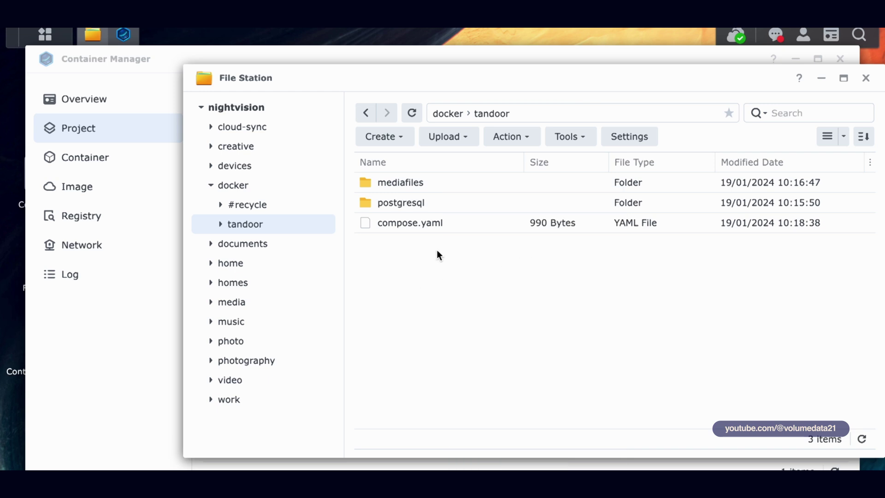
Save a copy of compose.yaml under the name .env
double_click(422, 223)
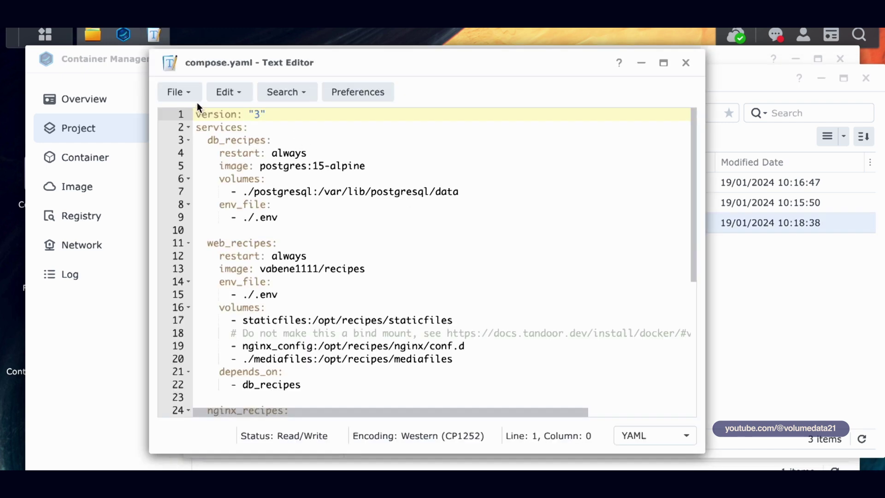
click(180, 92)
click(200, 201)
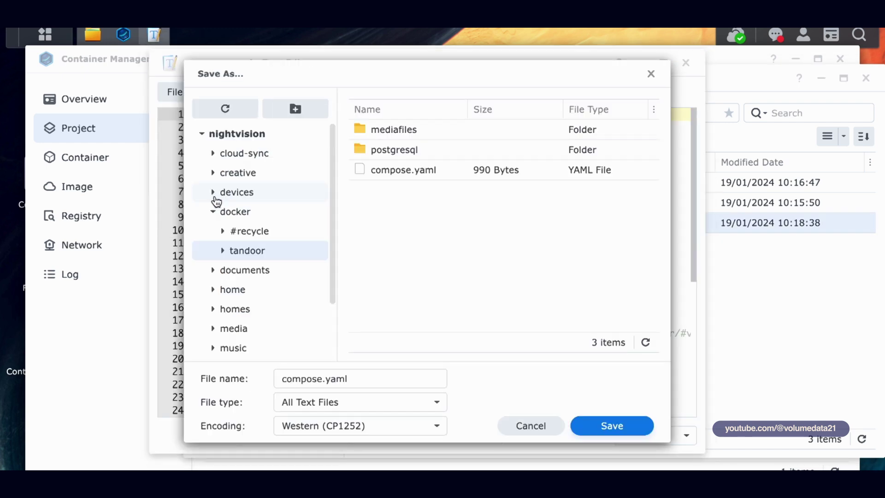
click(309, 379)
double_click(309, 379)
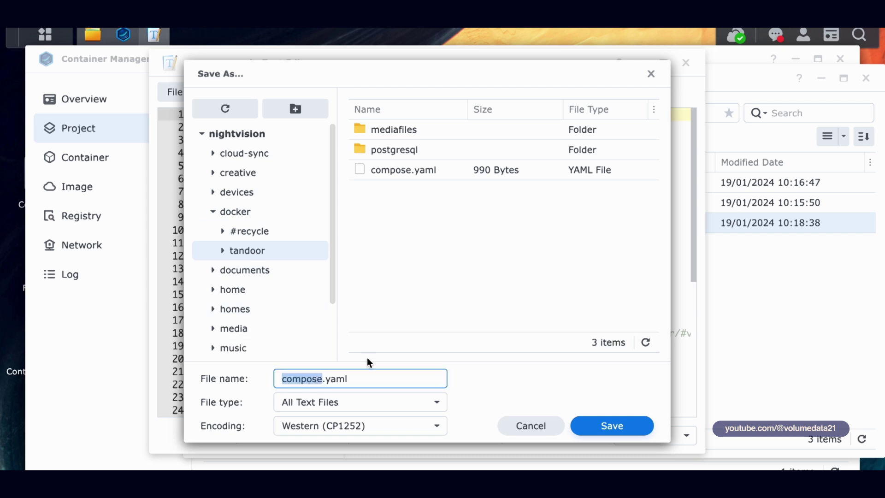
key(BackSpace)
text(.env)
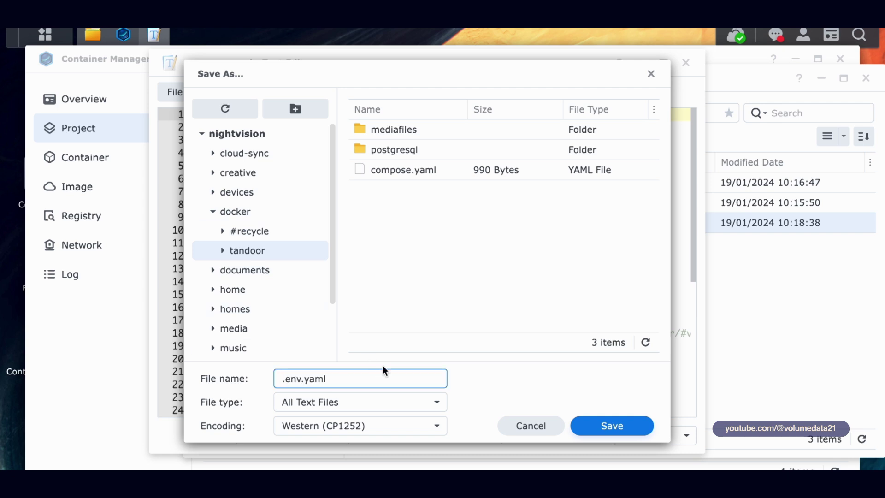
double_click(382, 377)
key(BackSpace)
key(BackSpace)
click(617, 426)
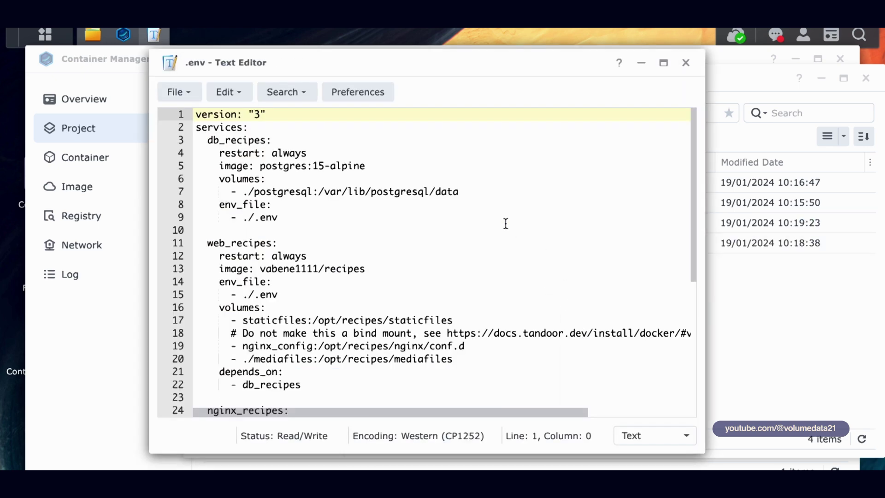
Delete all text from the new .env file
key(ctrl+a)
key(BackSpace)
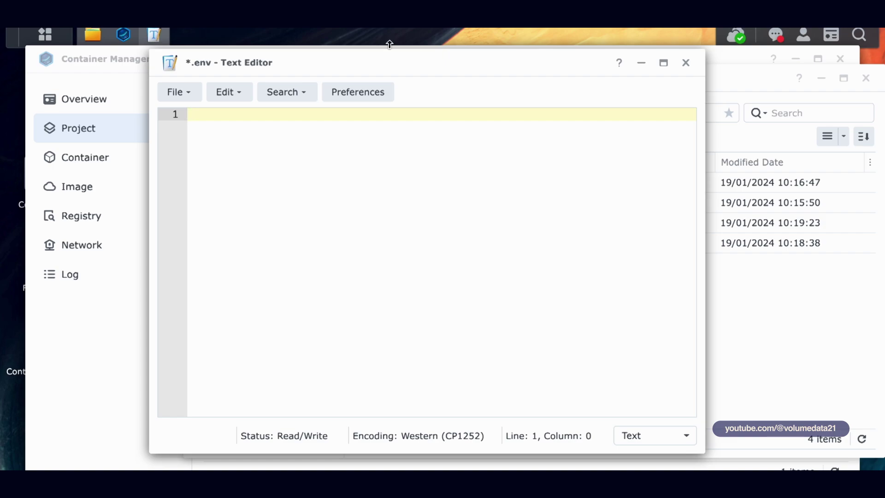
key(ctrl+Tab)
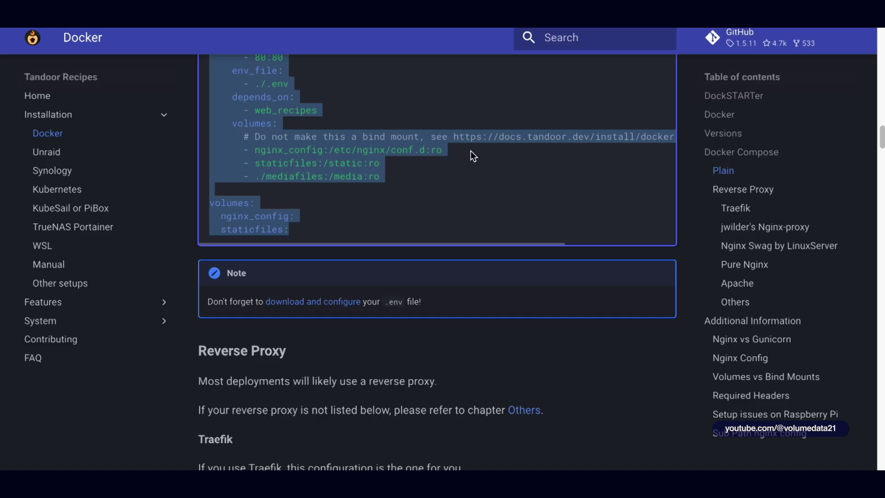
Copy the .env.template download URL from the wget command in the Tandoor docs
click(551, 204)
scroll(547, 218, up, 8)
scroll(547, 218, up, 4)
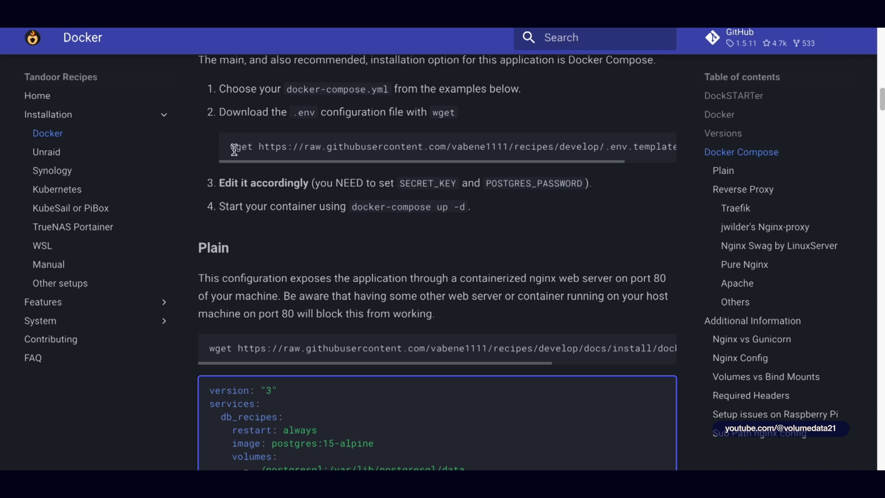
drag(261, 147, 680, 149)
click(430, 140)
drag(220, 148, 507, 158)
drag(572, 146, 629, 159)
key(ctrl+c)
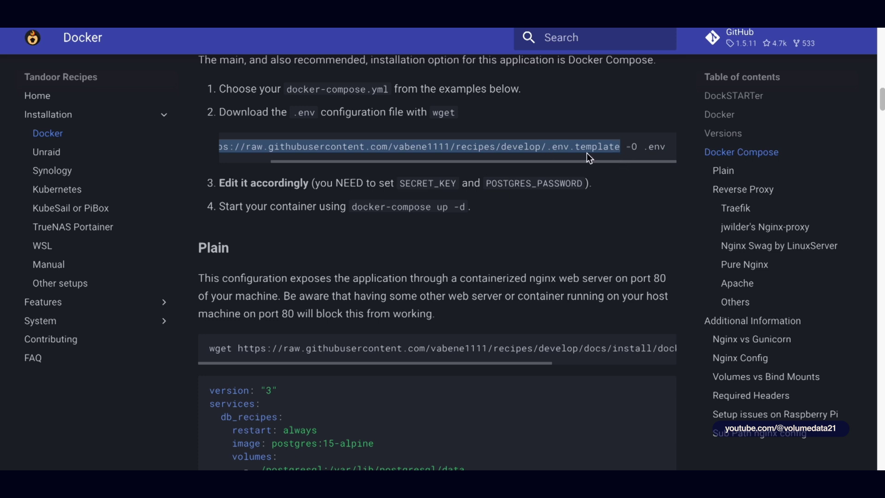
Load the raw .env.template in a new tab and select all its text
key(ctrl+t)
key(ctrl+v)
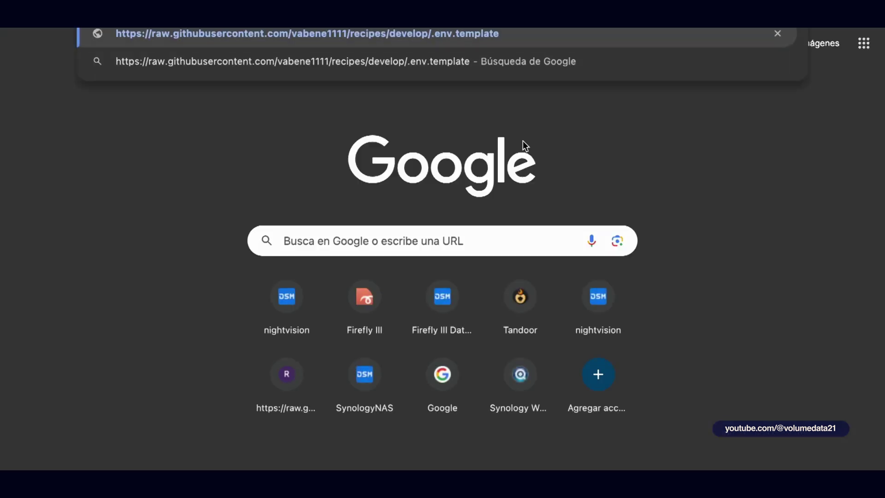
key(Return)
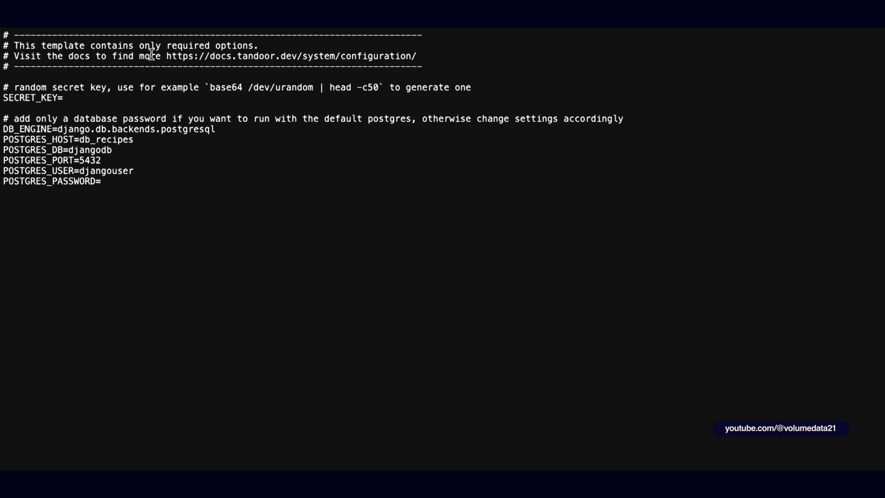
key(ctrl+a)
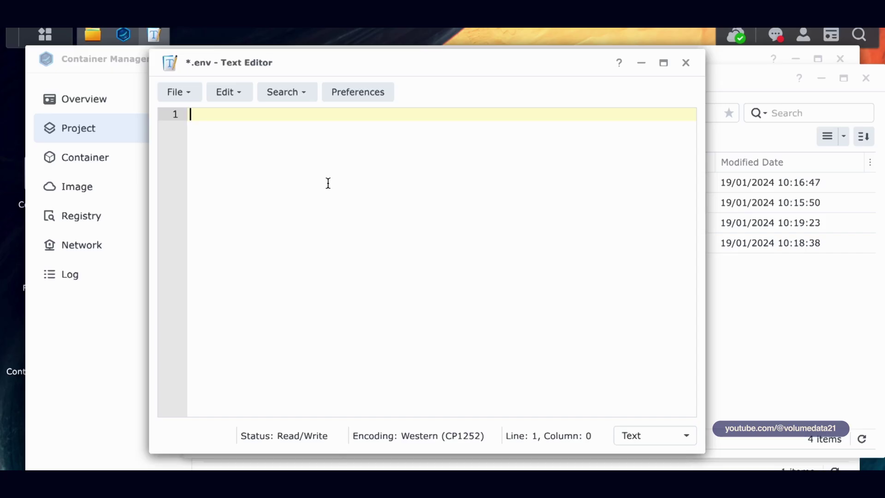
Paste the Tandoor template into .env and review the docs' secret key generation notes
key(ctrl+v)
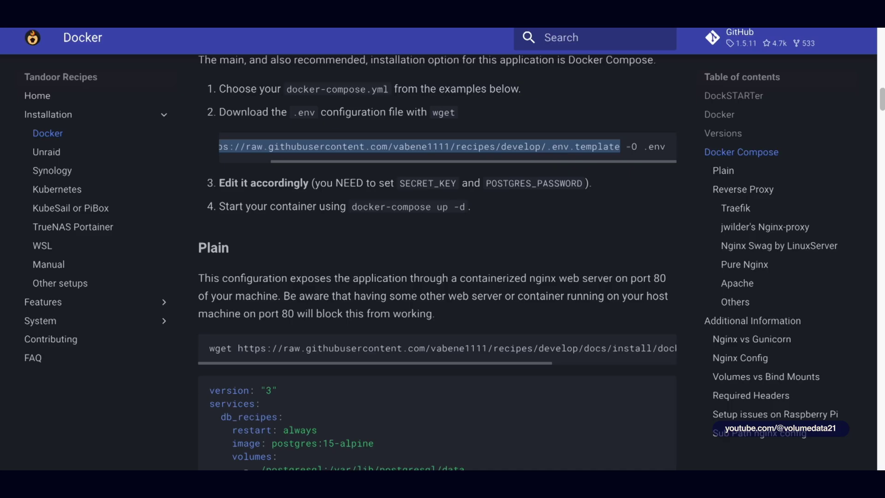
click(332, 184)
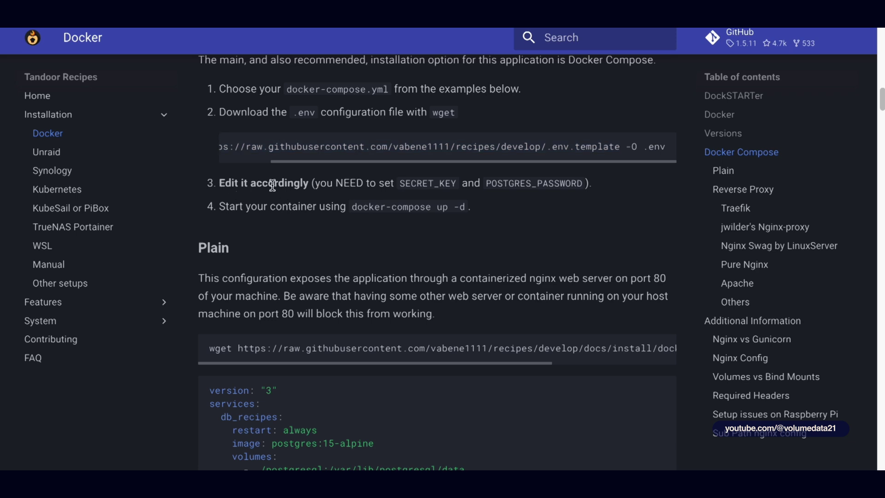
drag(315, 184, 589, 185)
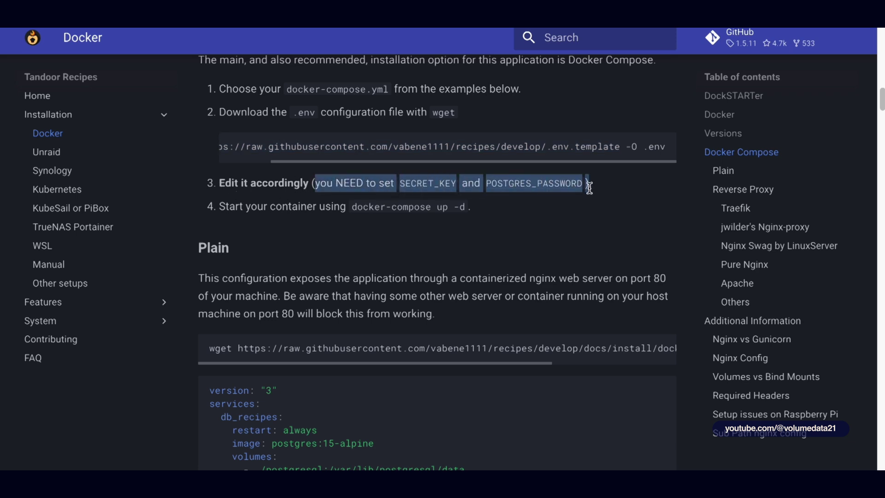
click(580, 194)
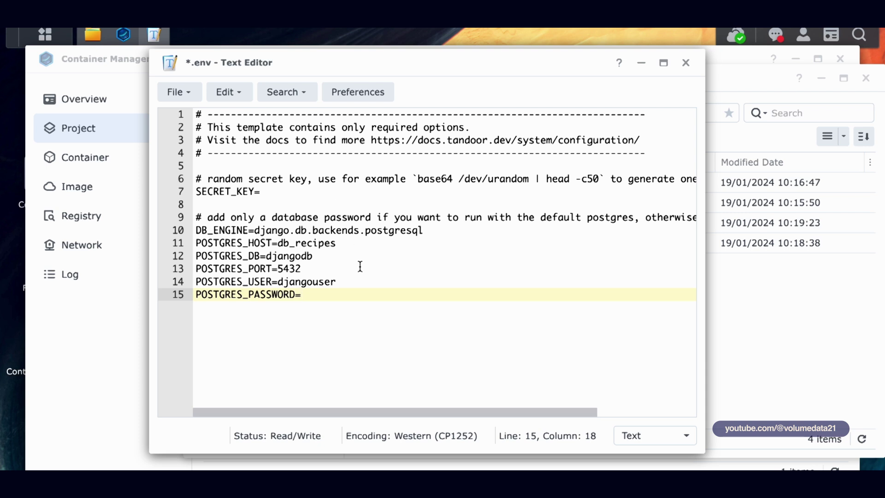
scroll(403, 418, right, 2)
drag(372, 179, 556, 178)
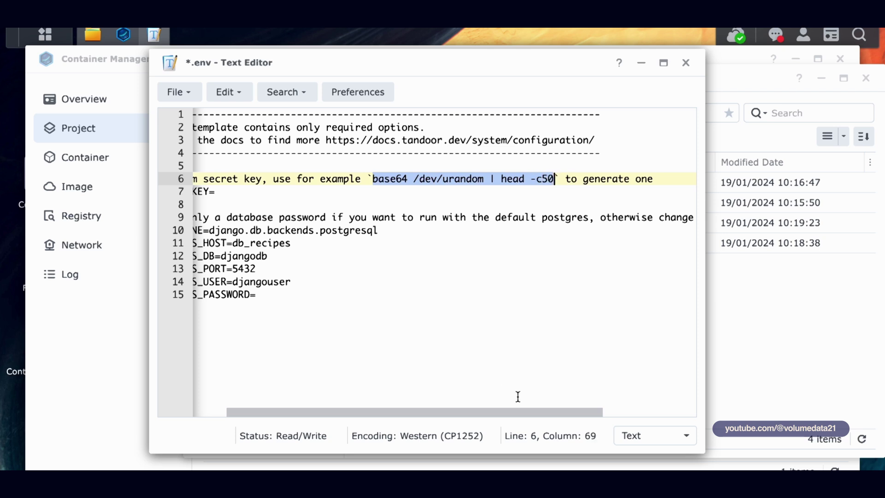
scroll(459, 414, left, 3)
click(338, 191)
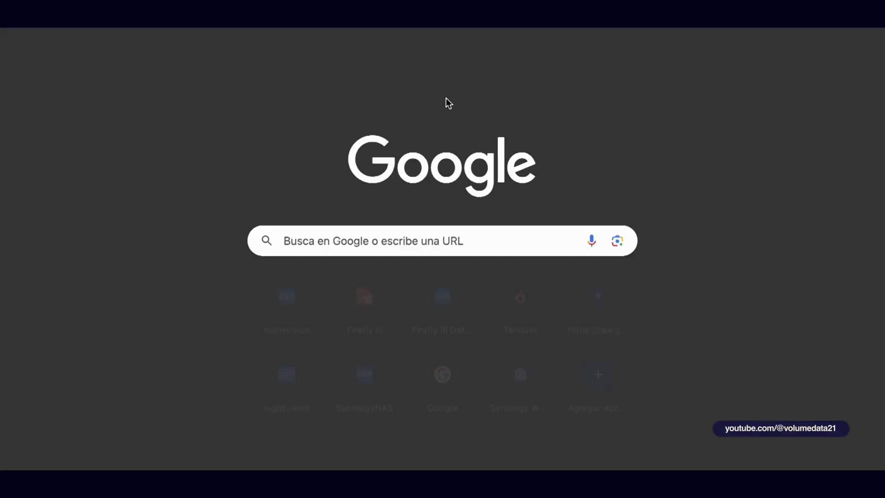
Generate a password in Bitwarden and paste it after SECRET_KEY= in .env
text(bitward)
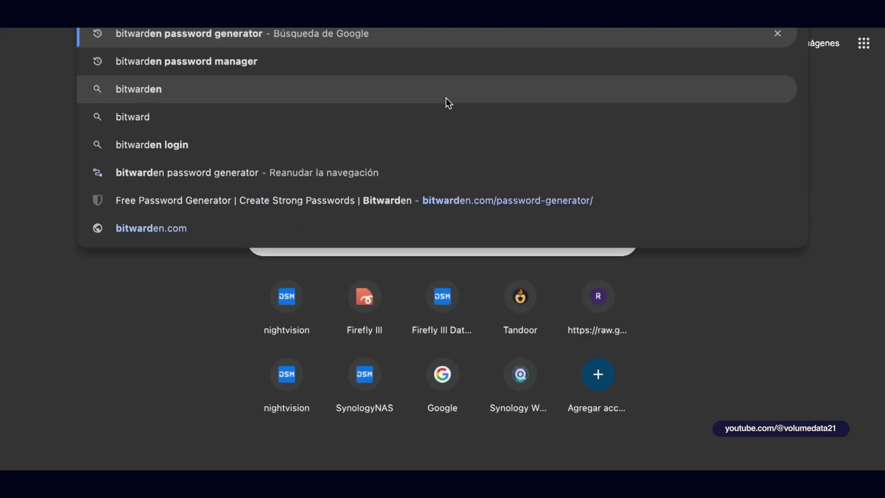
key(Return)
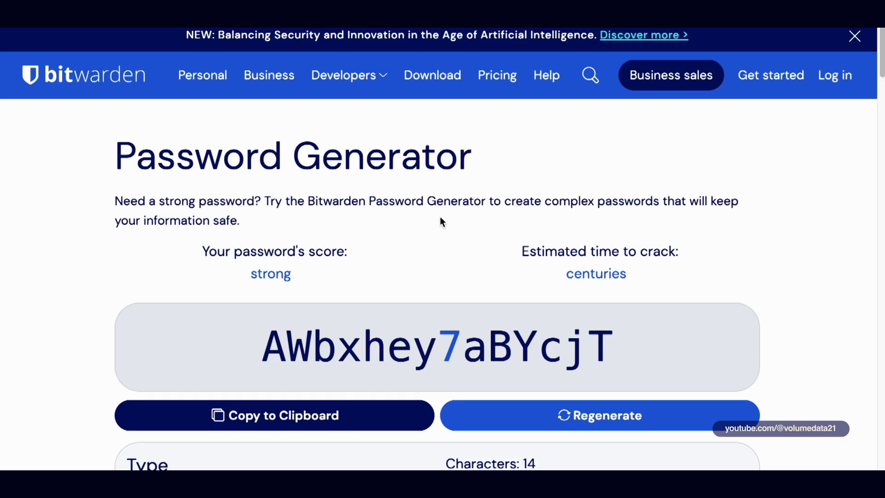
scroll(440, 218, down, 1)
drag(473, 430, 519, 437)
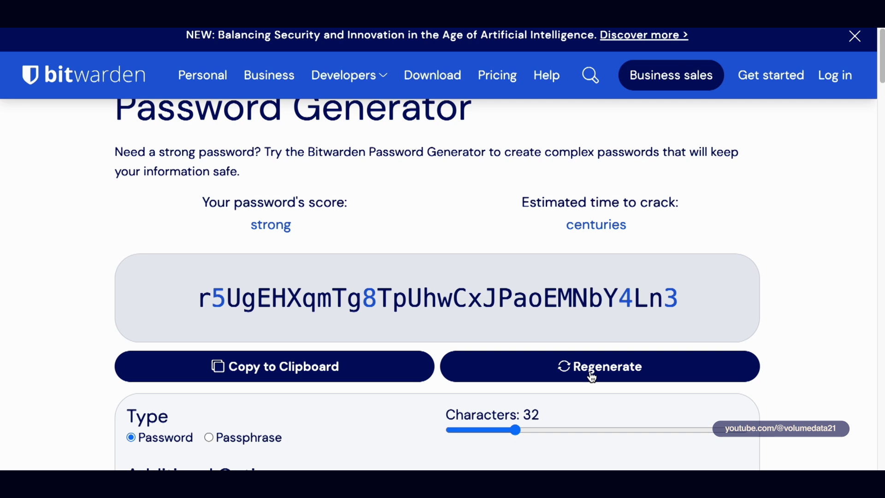
click(592, 377)
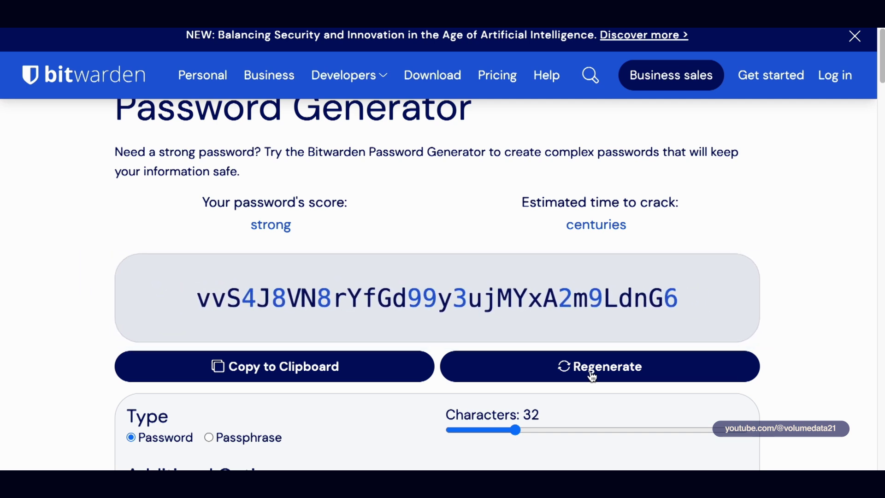
click(609, 292)
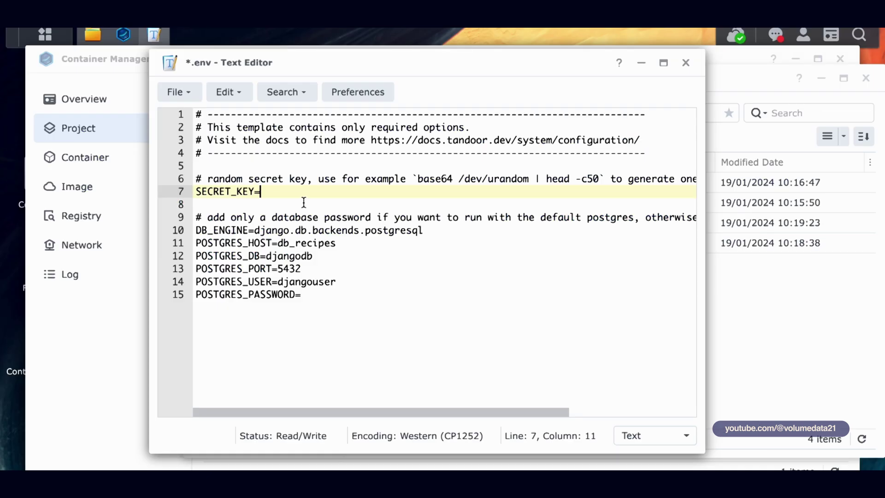
key(ctrl+v)
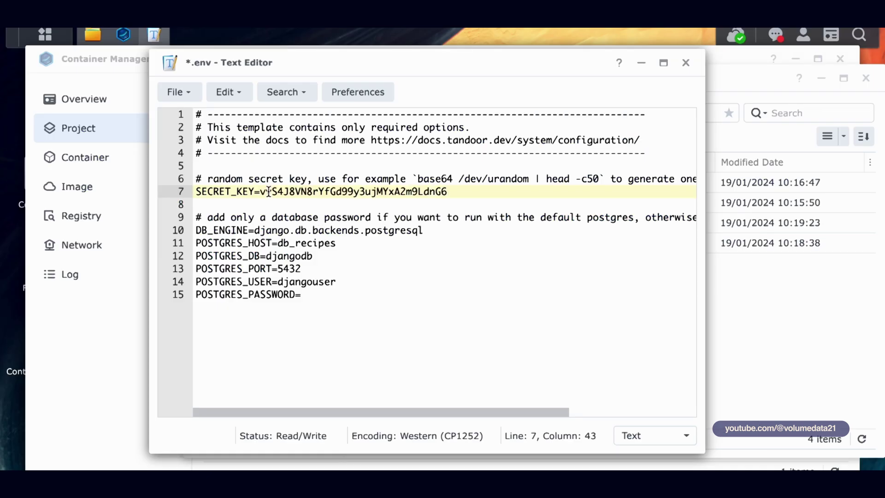
Generate and copy a fresh password for the database
click(367, 294)
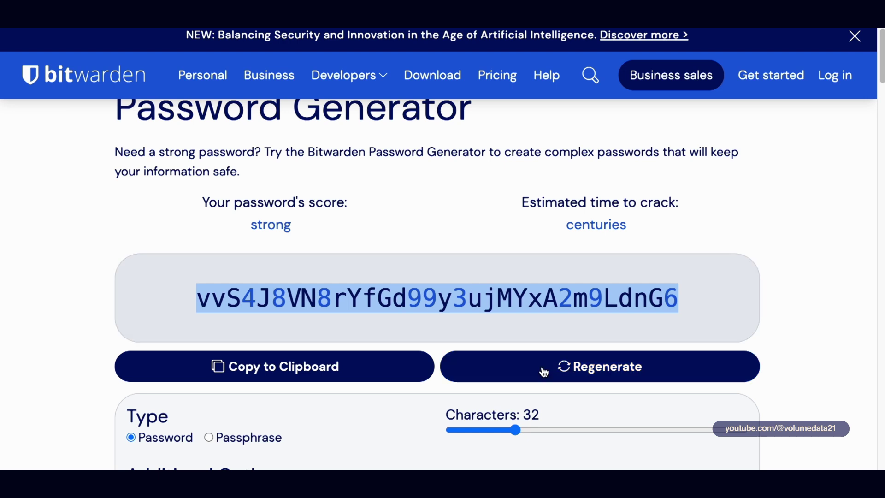
click(574, 375)
click(577, 378)
click(578, 378)
click(581, 298)
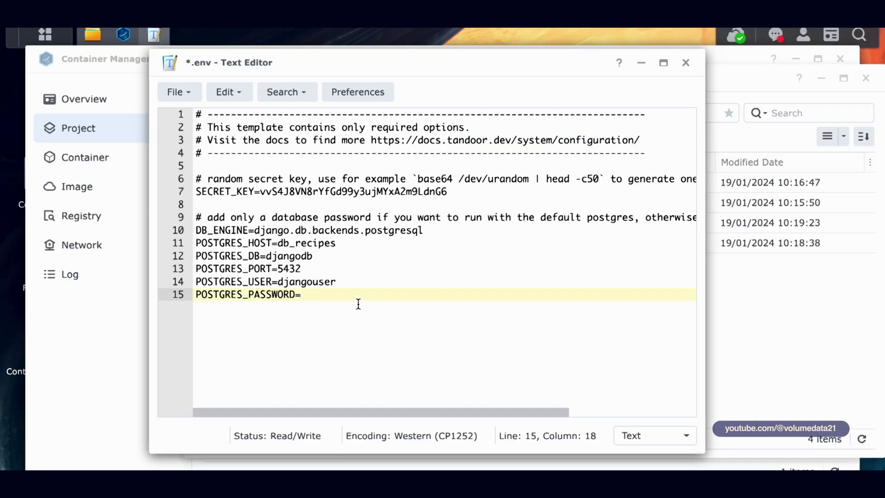
Paste the password after POSTGRES_PASSWORD=, save .env, and close the editor and File Station
key(ctrl+v)
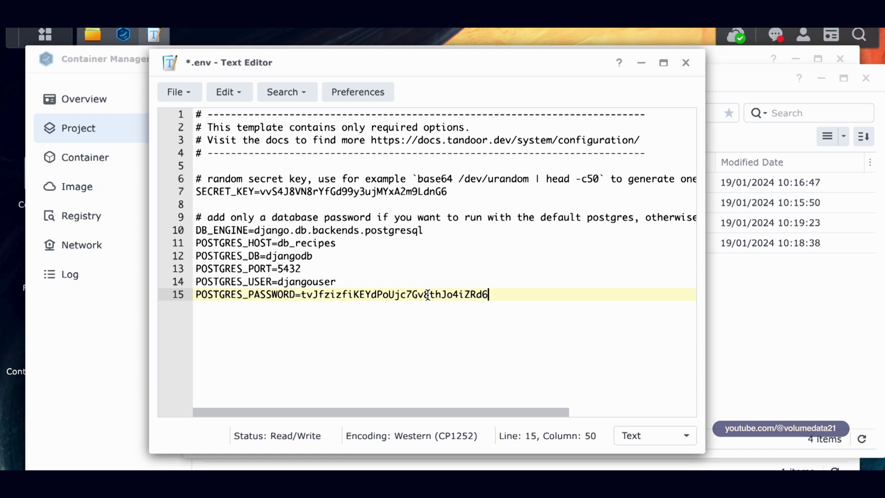
click(189, 95)
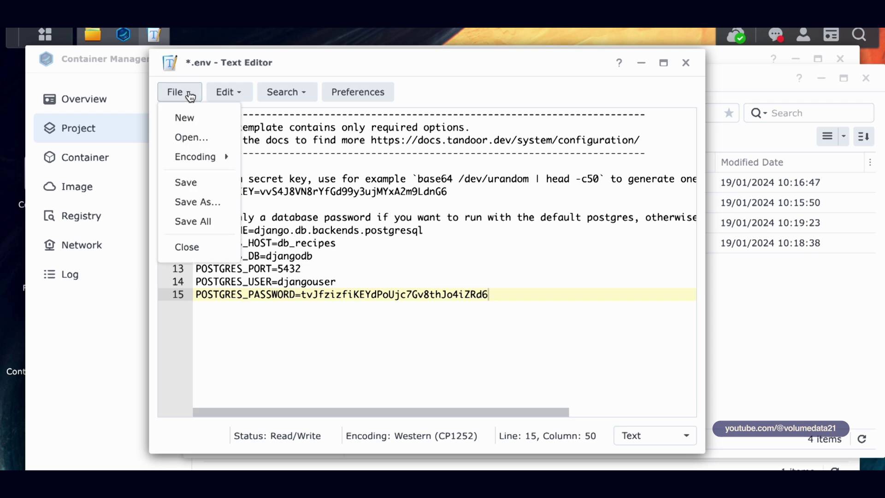
click(211, 184)
click(686, 63)
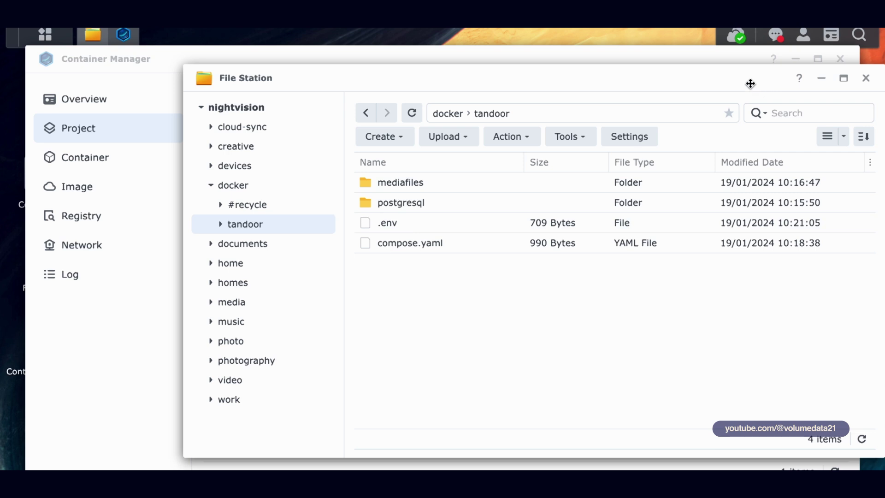
click(866, 78)
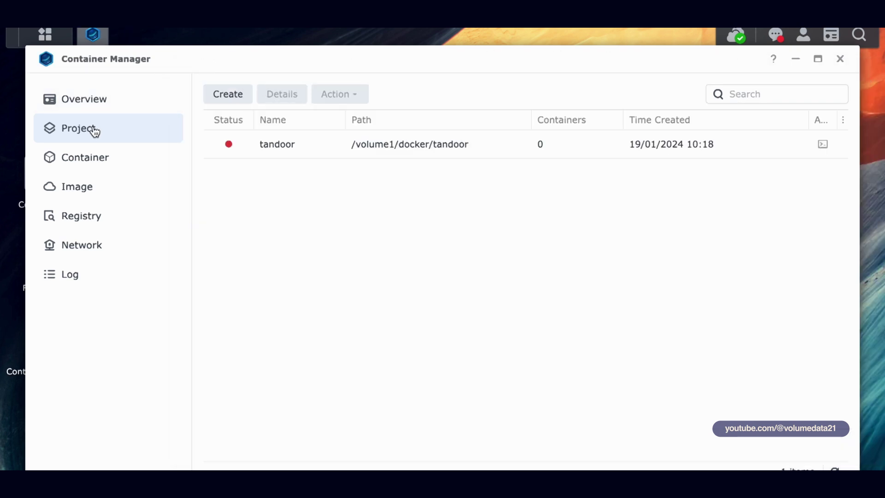
Build the tandoor project and confirm nginx_recipes, web_recipes and db_recipes are running
right_click(326, 154)
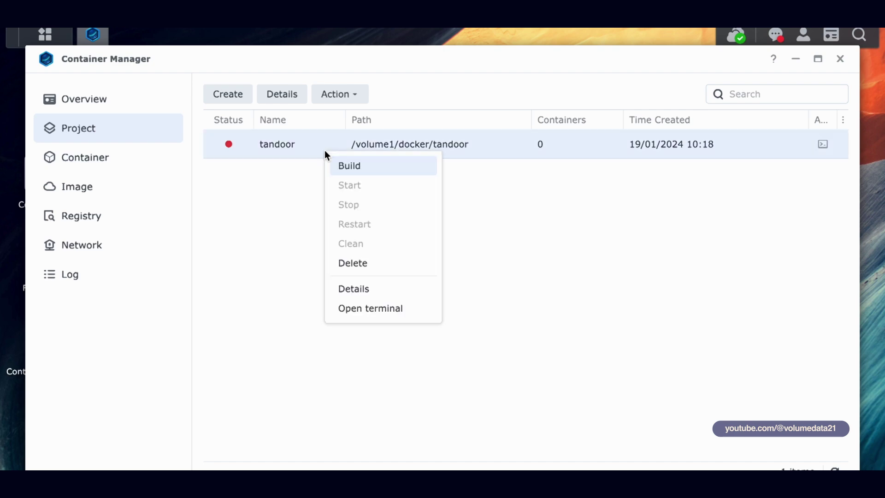
click(349, 167)
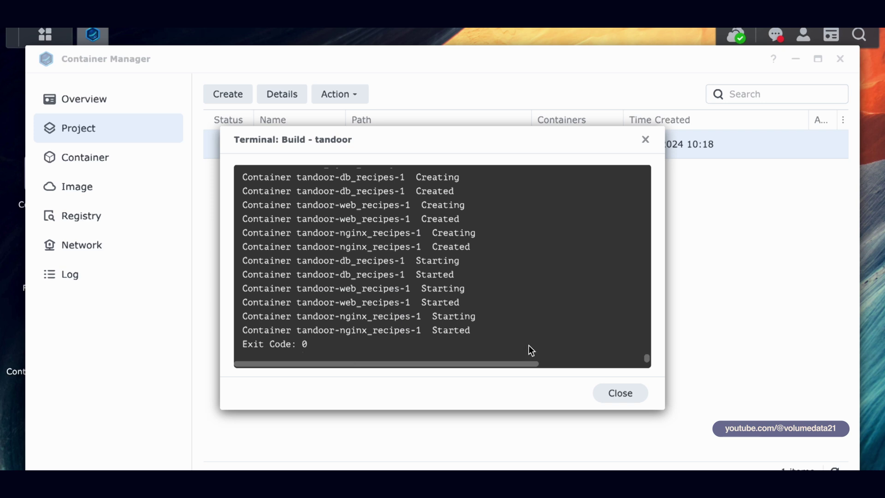
click(620, 393)
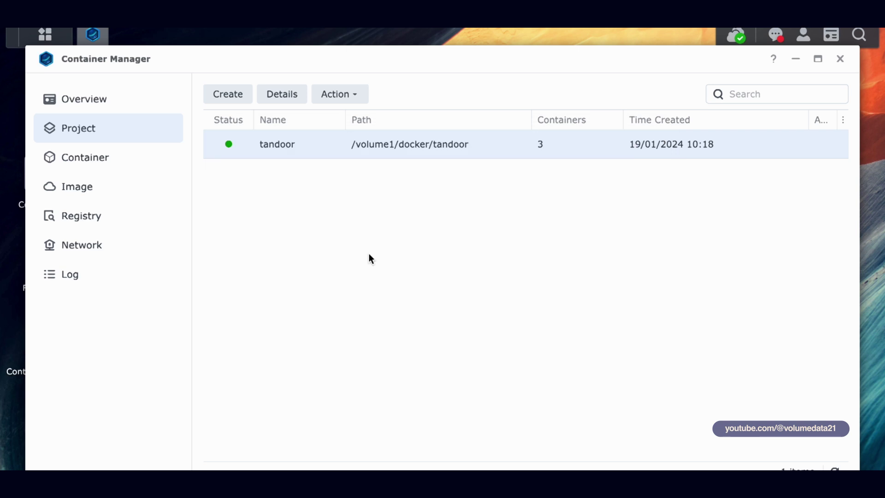
click(99, 160)
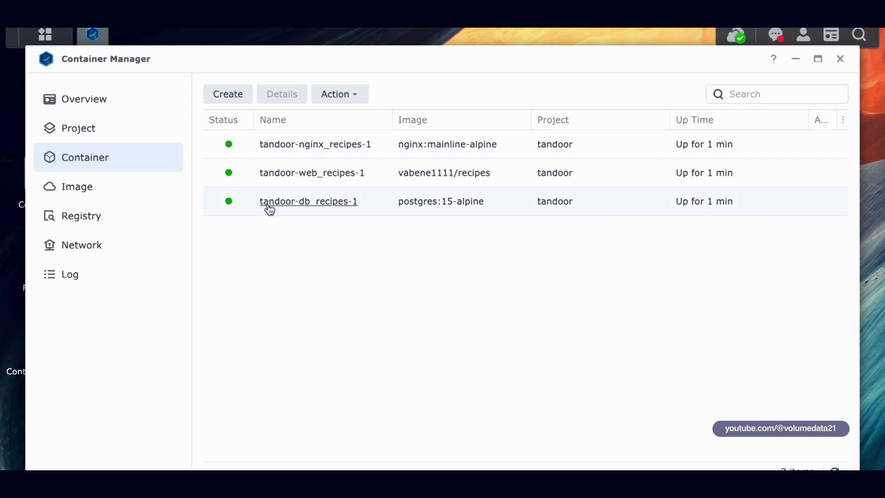
click(137, 139)
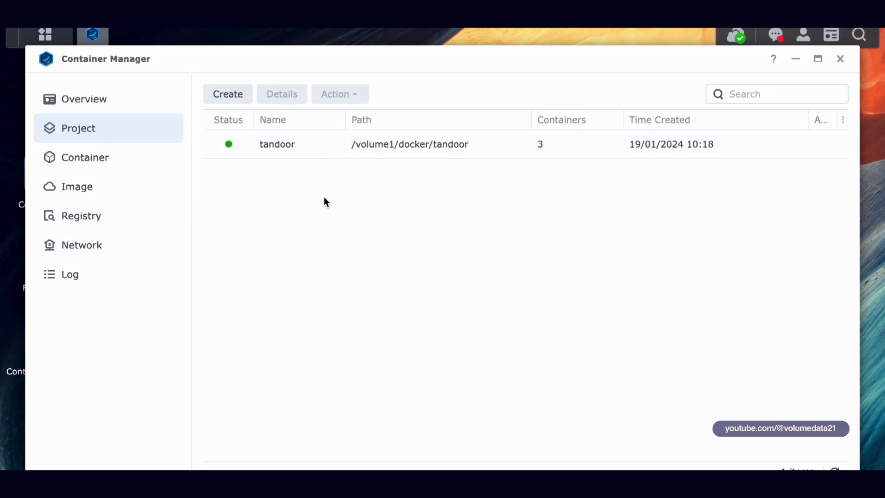
Show the tandoor project's YAML configuration and mark the nginx_recipes host port 40000
click(328, 148)
click(389, 137)
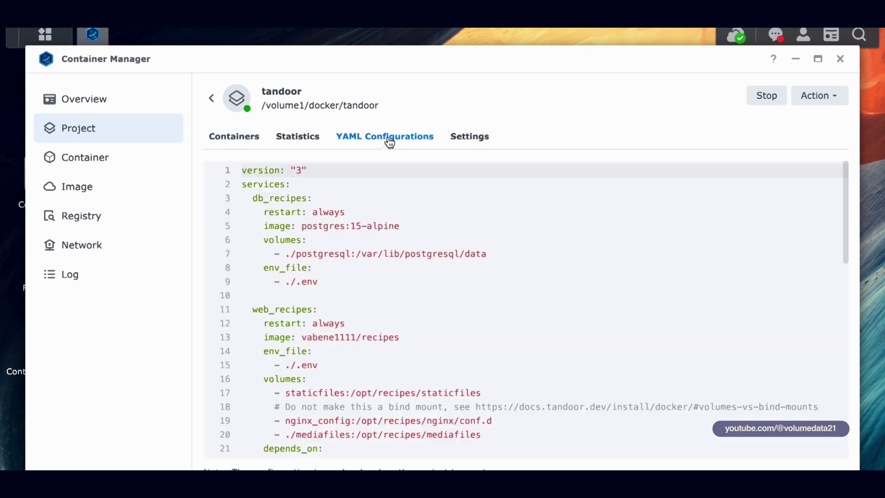
drag(846, 167, 826, 277)
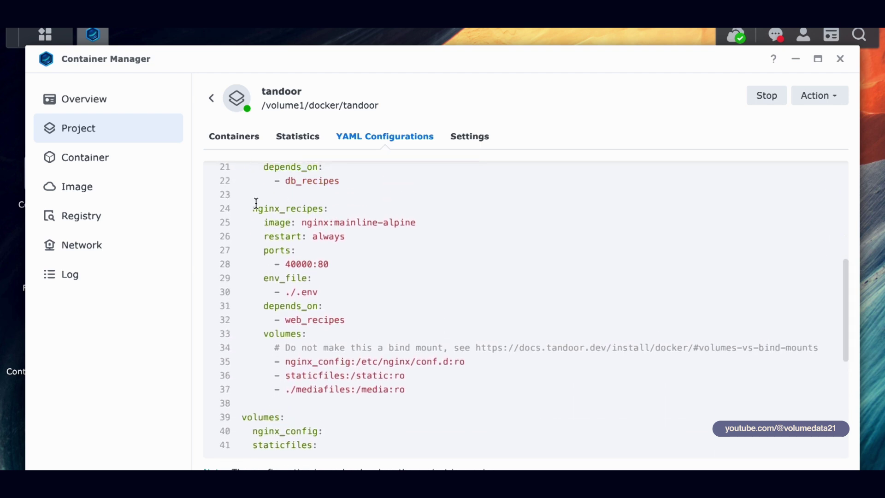
double_click(298, 264)
Read the NAS's LAN 1 address, 192.168.86.60, in the System Health widget's network interface list
click(831, 35)
click(657, 61)
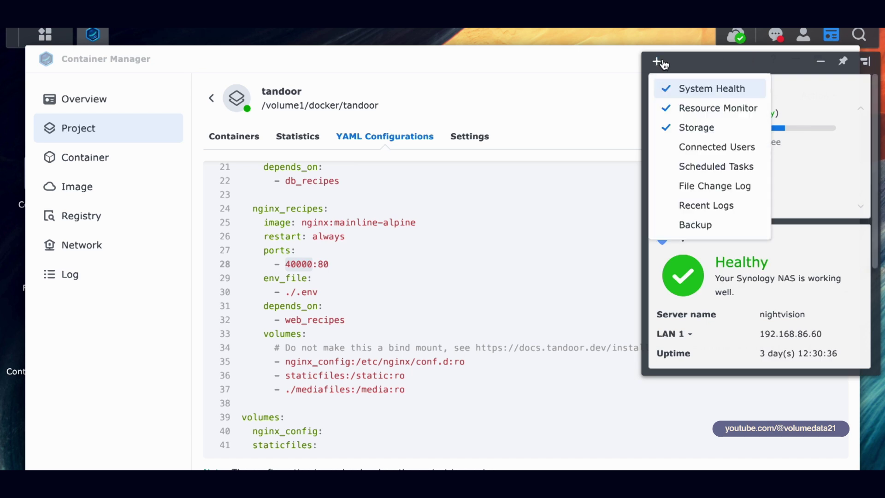
click(697, 64)
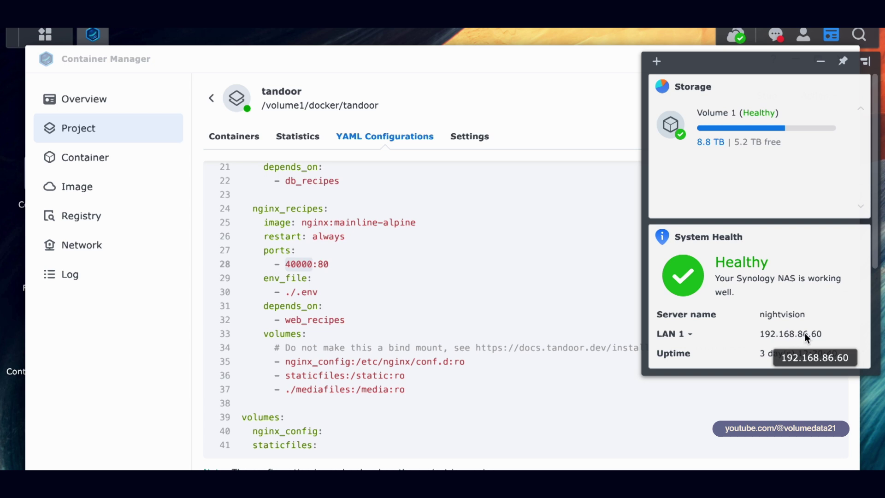
click(692, 334)
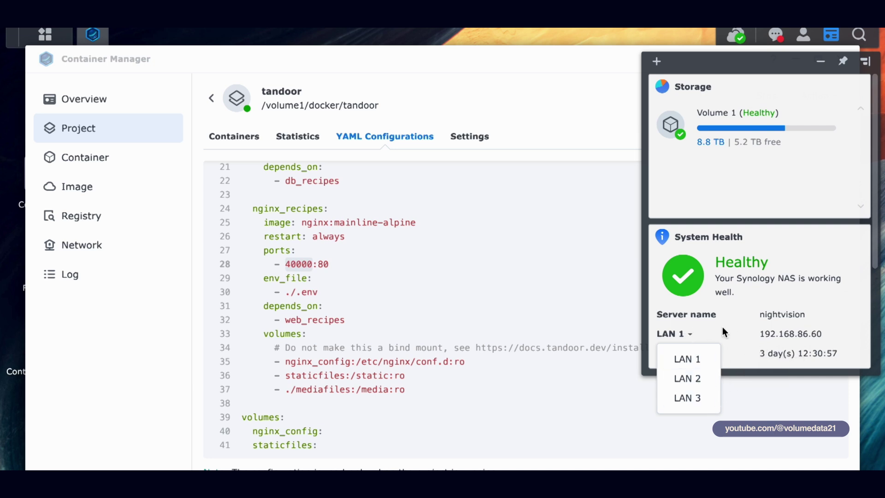
click(748, 341)
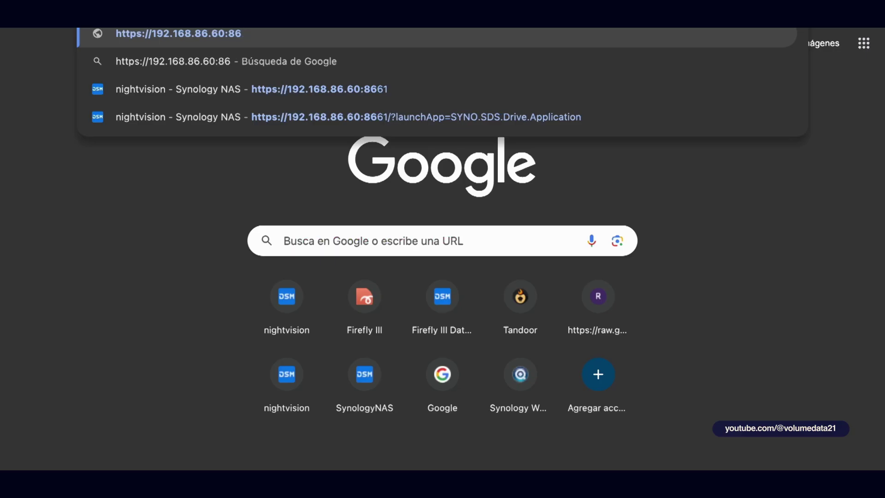
key(BackSpace)
key(BackSpace)
key(BackSpace)
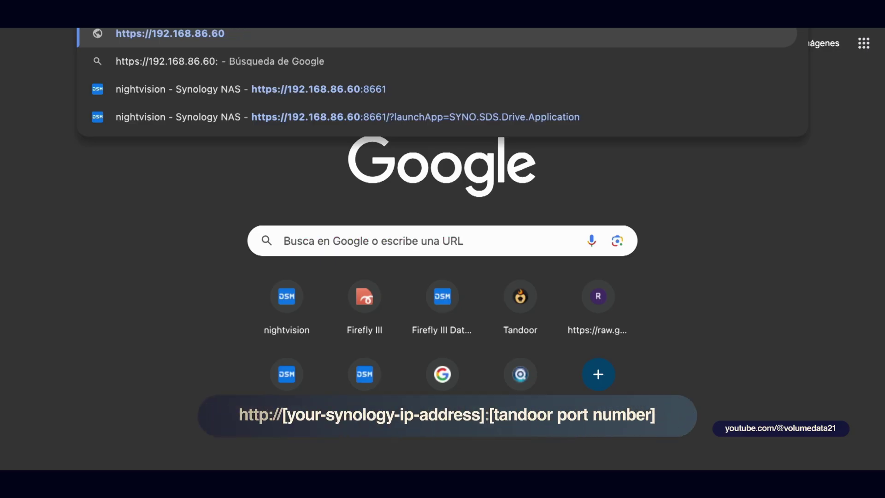
text(:40000)
key(Return)
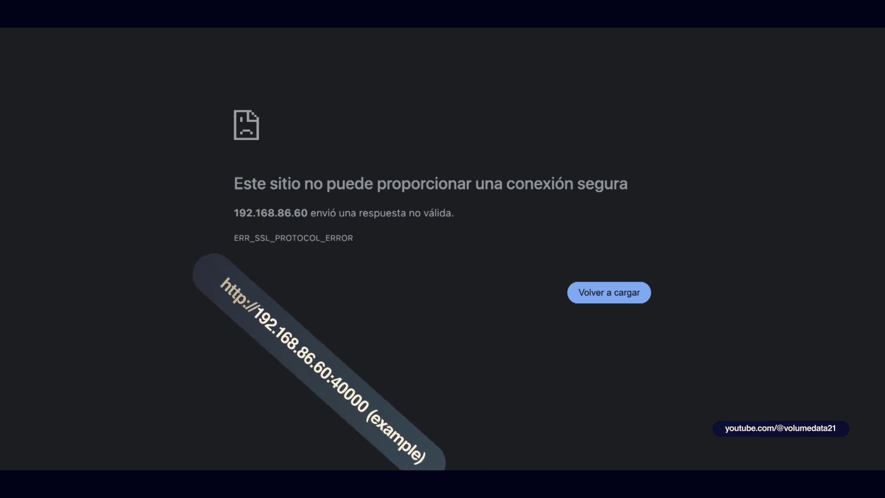
key(ctrl+l)
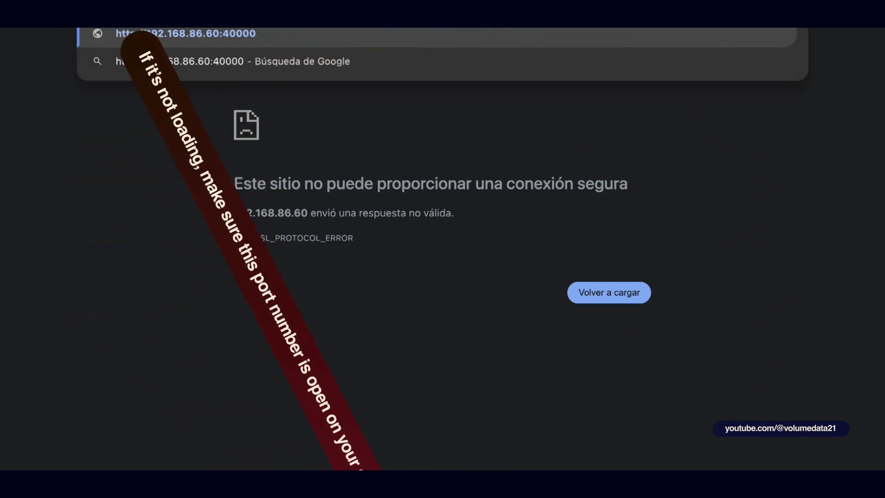
key(Return)
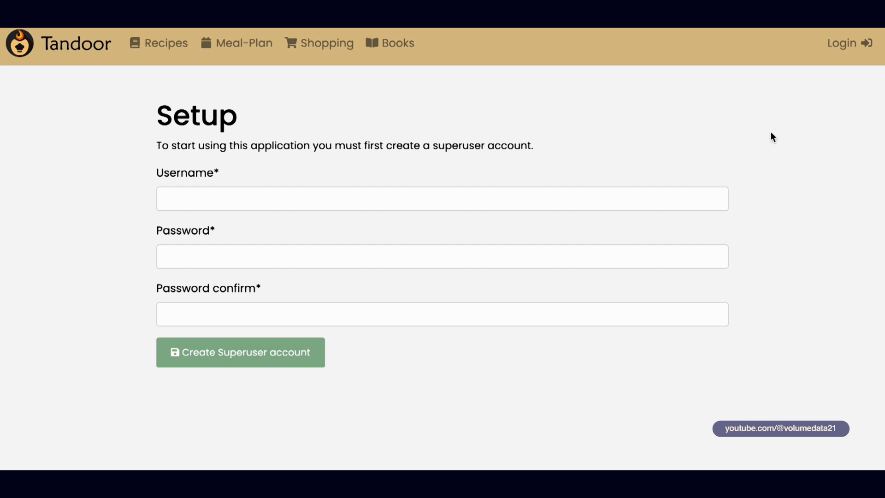
Fill in the superuser username, password and password confirmation, and submit the setup form
text(volumedata21)
key(Tab)
text(•••••••••••)
key(Tab)
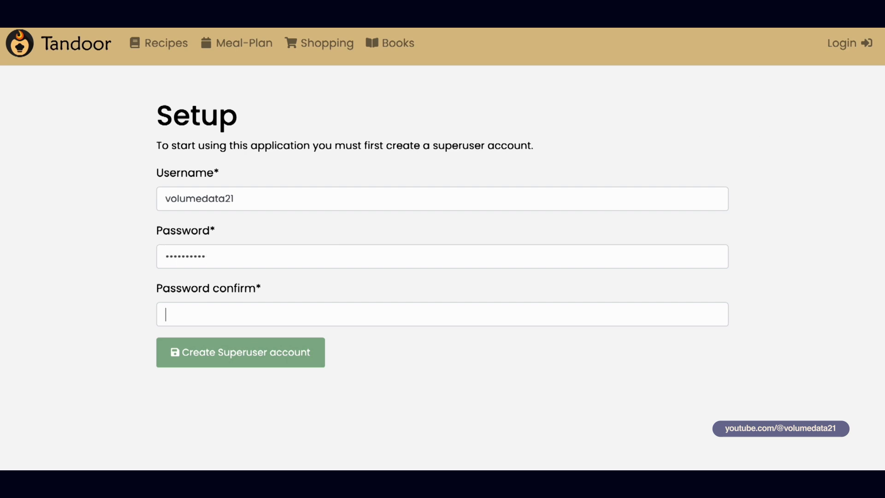
text(•••••••••••)
key(Return)
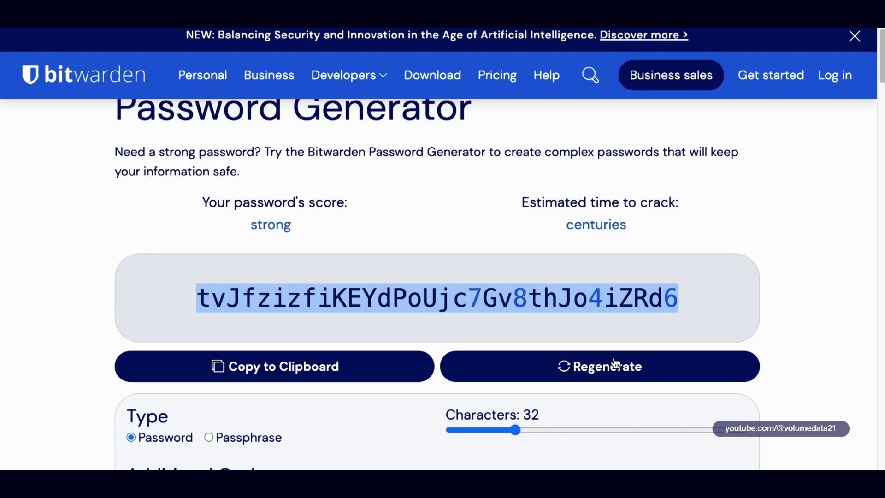
Put a generated strong password in both password fields, resubmit, and decline saving it in Chrome
click(619, 363)
click(618, 362)
click(274, 367)
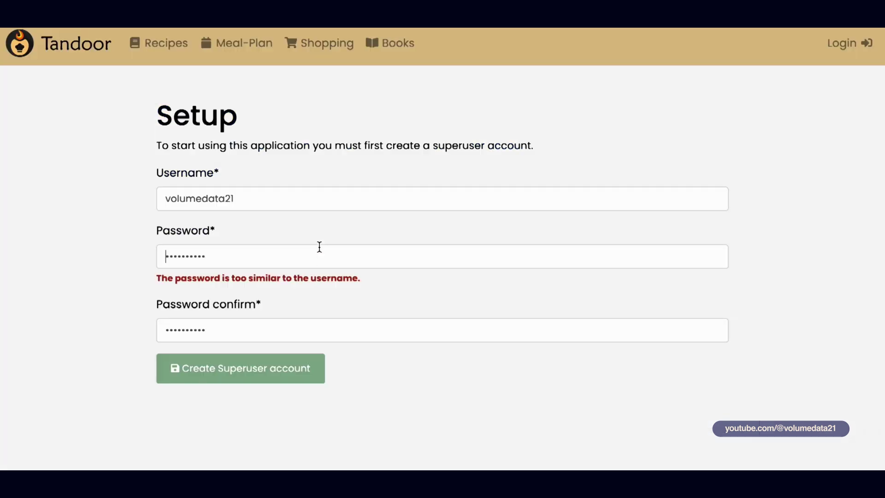
double_click(318, 251)
key(ctrl+v)
click(377, 337)
key(ctrl+v)
key(Return)
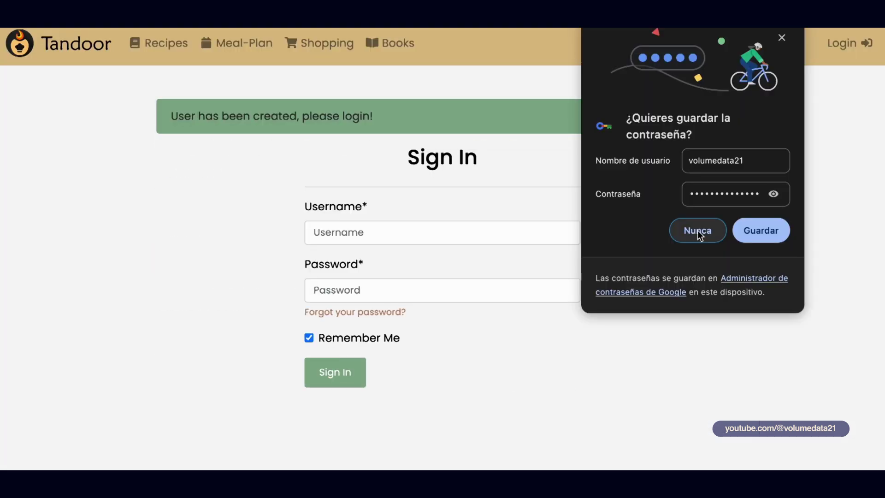
click(698, 232)
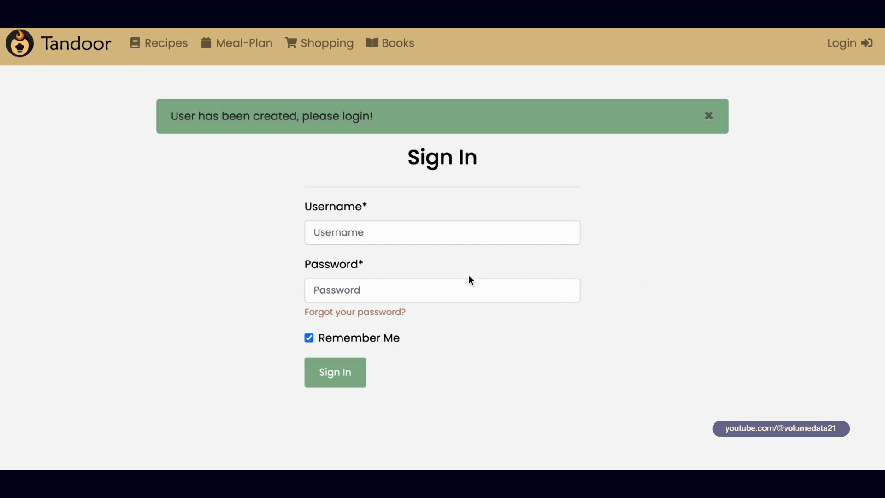
Sign in with the new superuser account and create a personal recipe space
text(volumed)
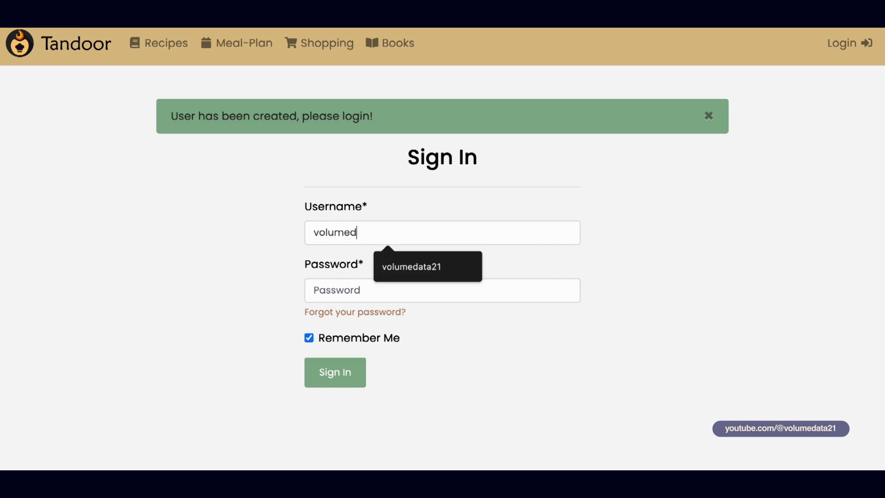
text(ata21)
key(Tab)
key(ctrl+v)
click(344, 373)
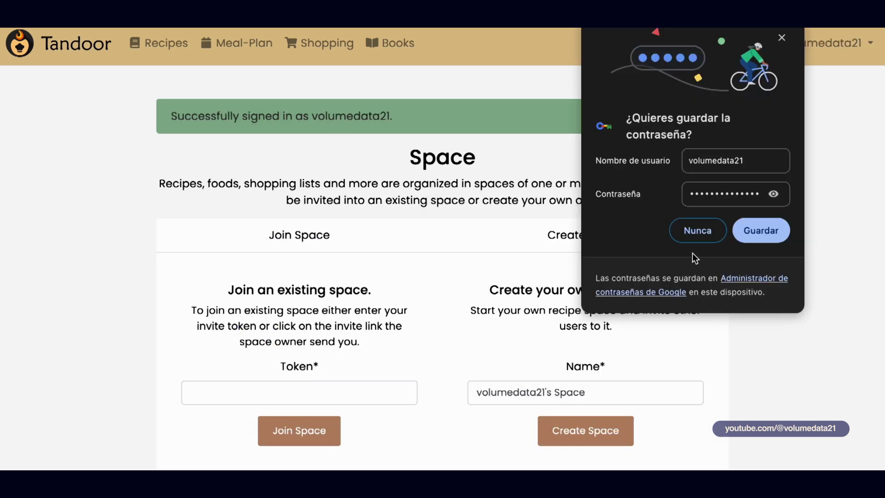
click(706, 233)
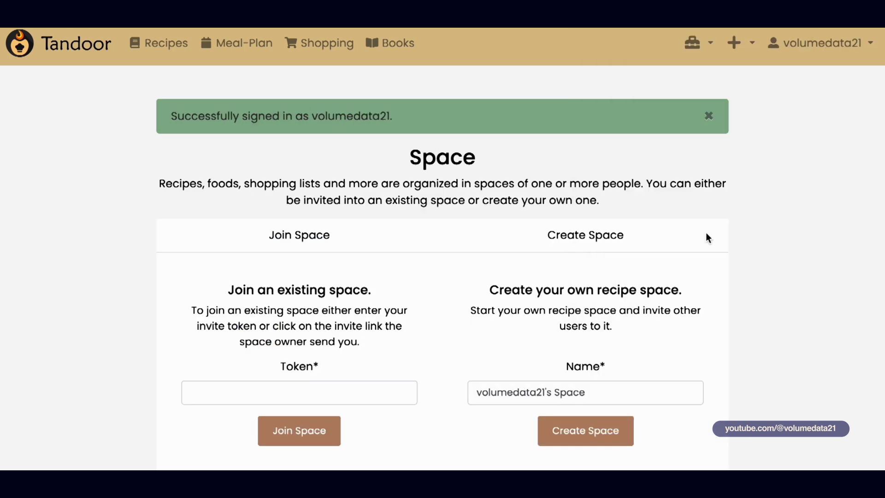
click(567, 440)
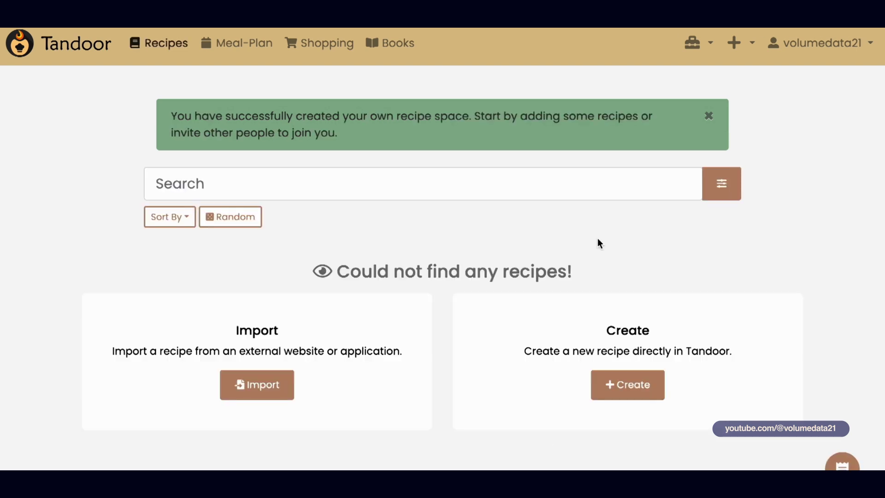
Search Google for 'recipe for mofongo' and open the Traditional Puerto Rican Mofongo recipe
key(ctrl+t)
text(rece)
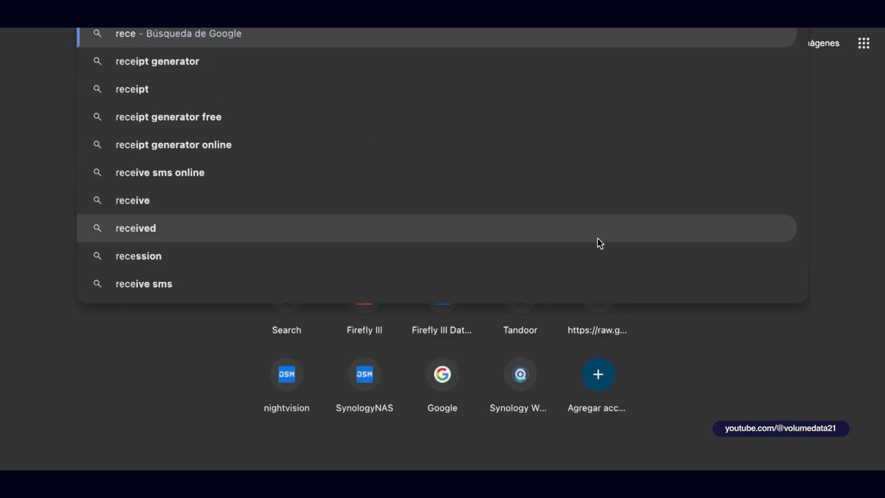
key(BackSpace)
text(ipe for mofo)
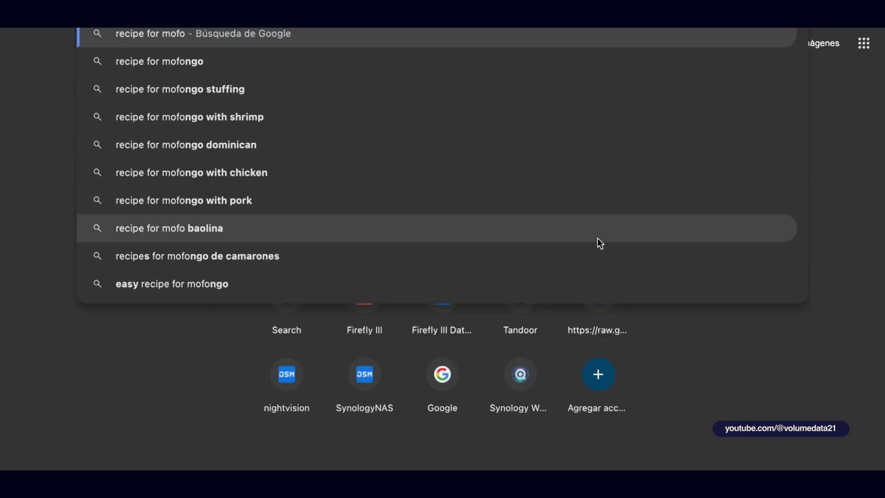
key(Escape)
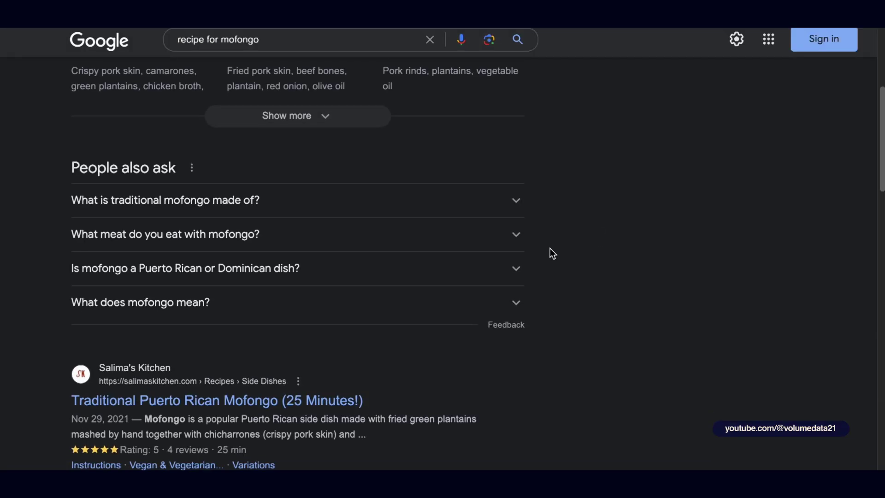
scroll(550, 248, down, 2)
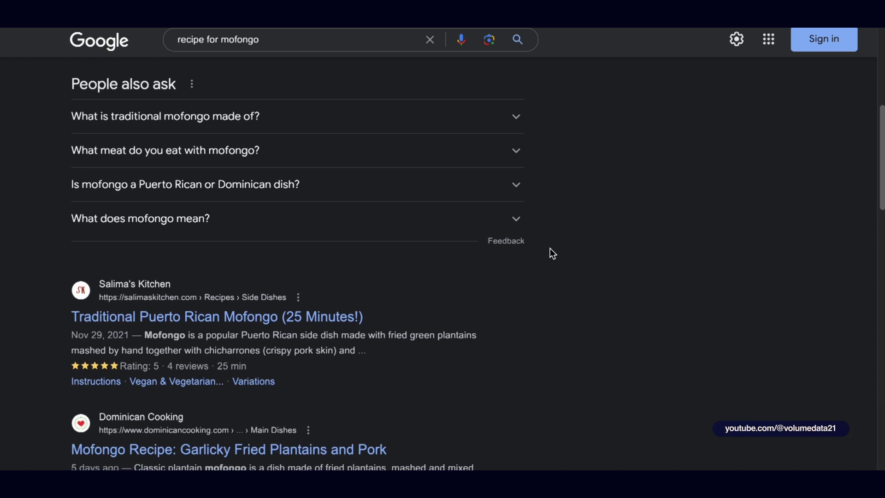
scroll(153, 277, down, 2)
click(153, 299)
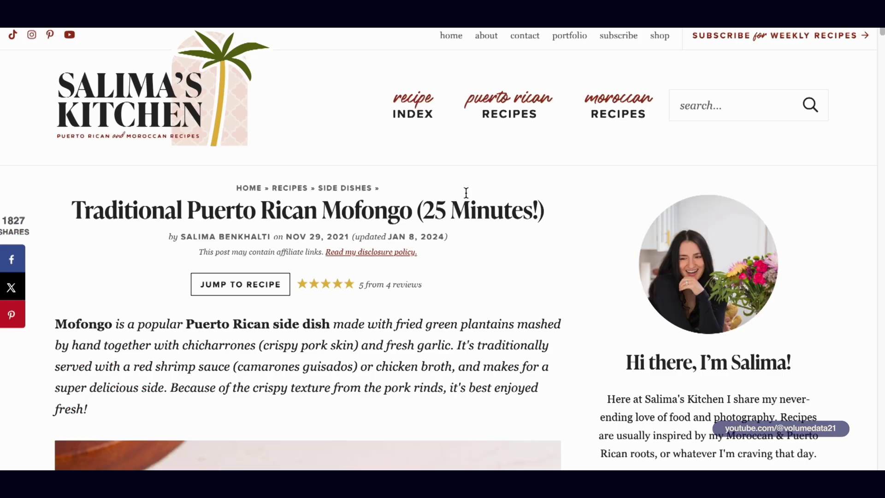
scroll(593, 226, down, 15)
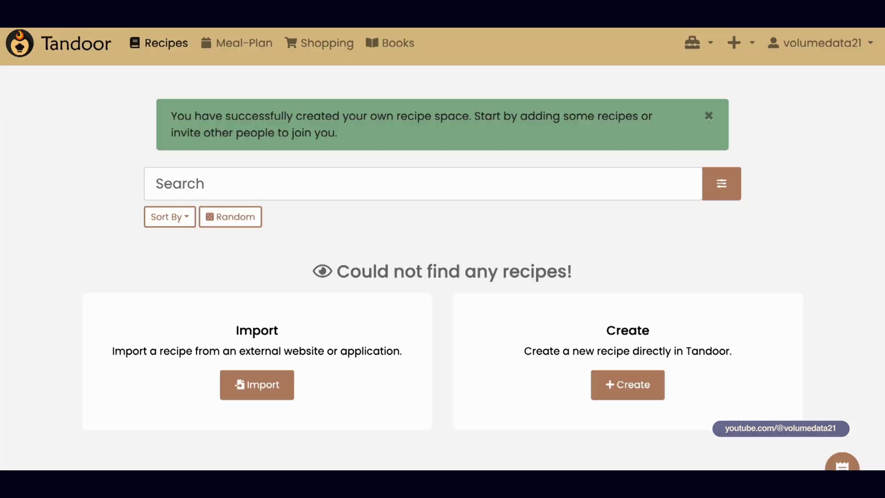
Paste the mofongo recipe URL into Tandoor's importer, review the preview, then return to Recipes
click(263, 384)
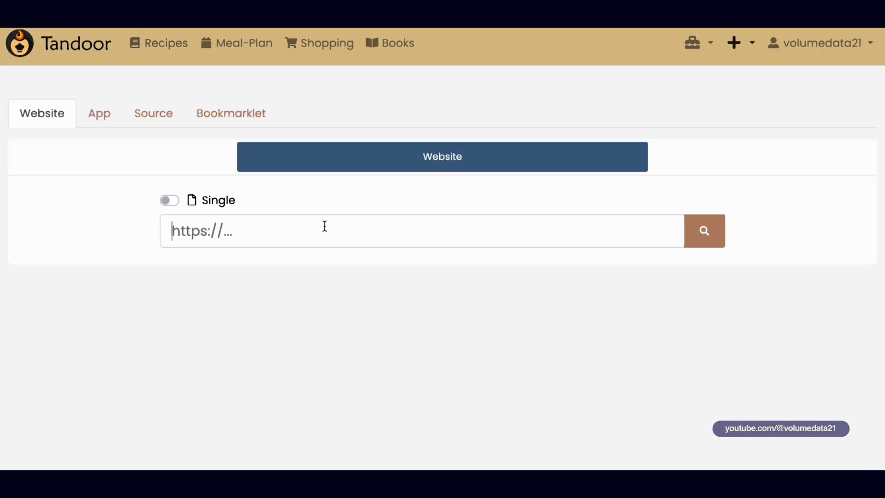
text(https://salimaskitchen.com/mofongo/)
drag(881, 94, 866, 395)
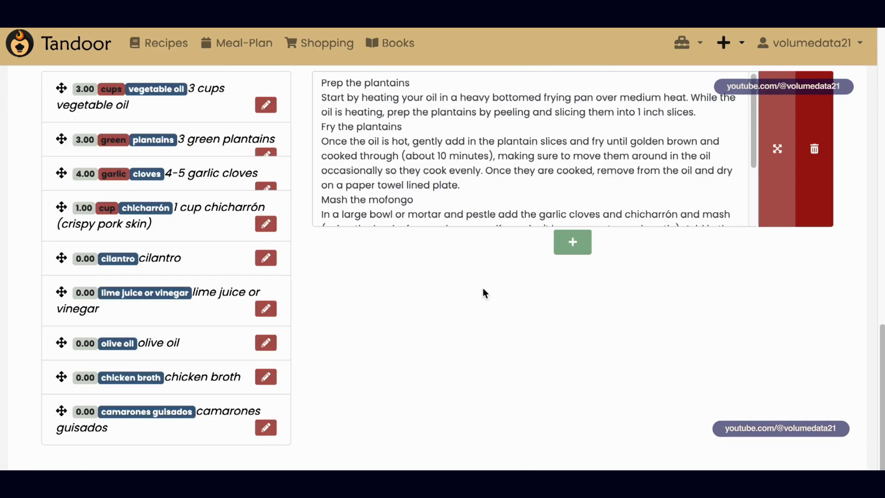
scroll(484, 351, down, 1)
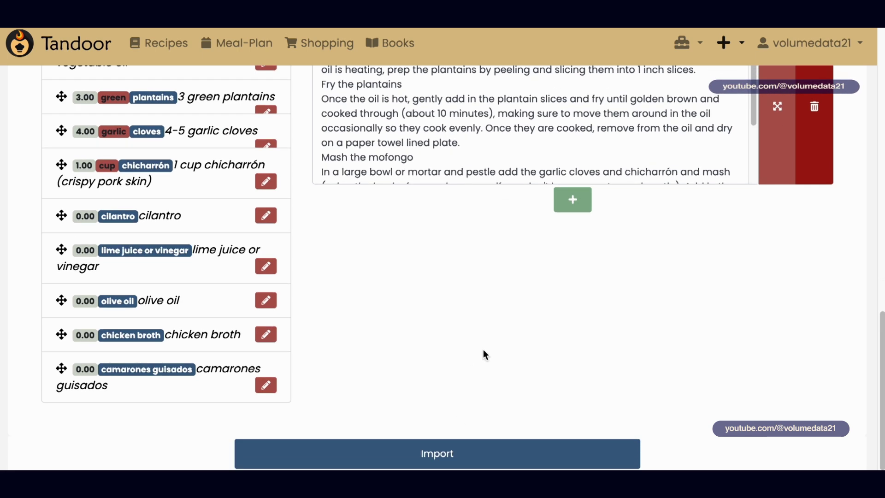
click(429, 456)
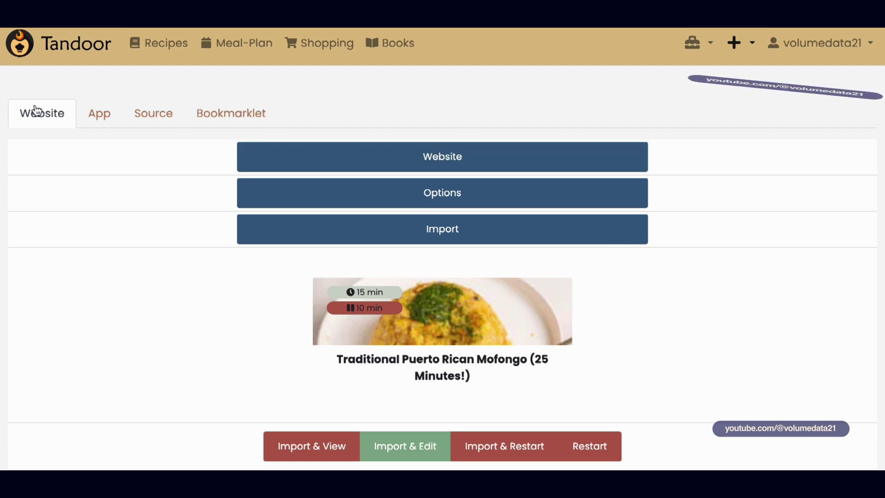
click(130, 46)
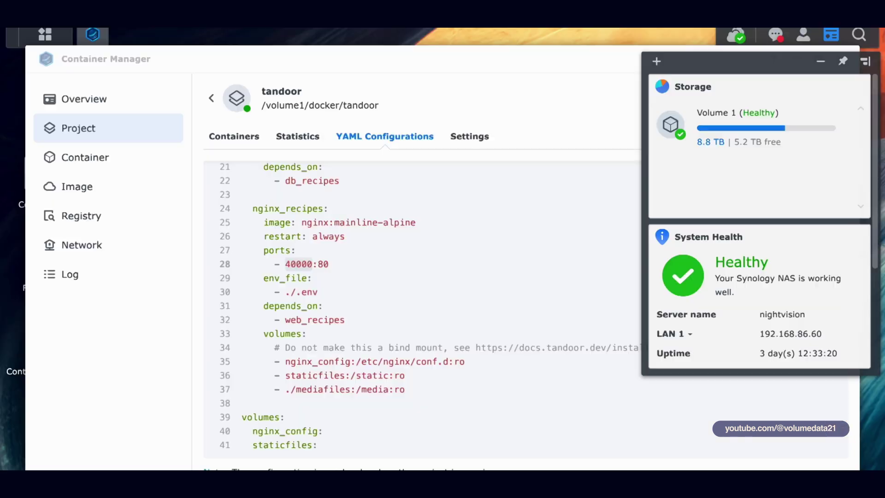
click(456, 174)
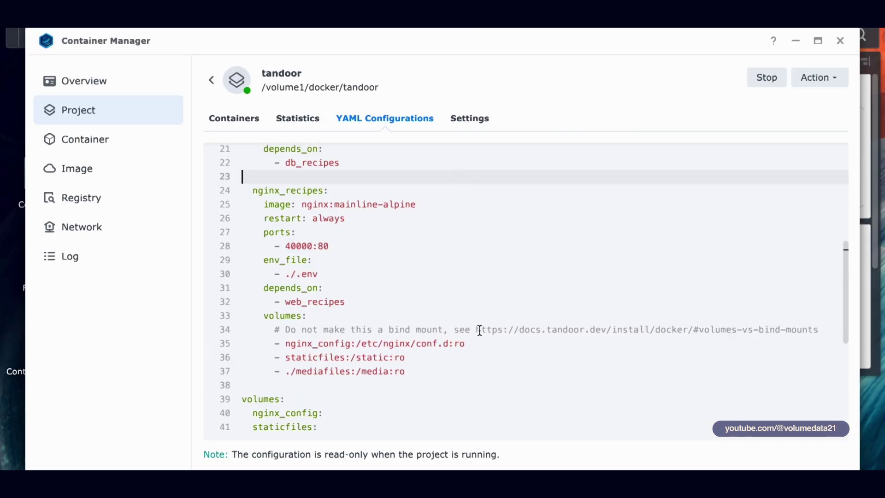
drag(480, 330, 825, 331)
click(802, 330)
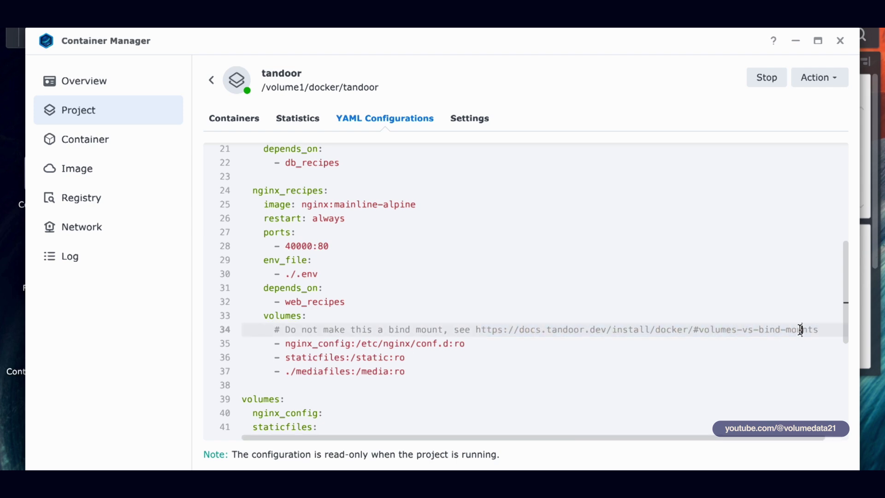
scroll(547, 310, up, 2)
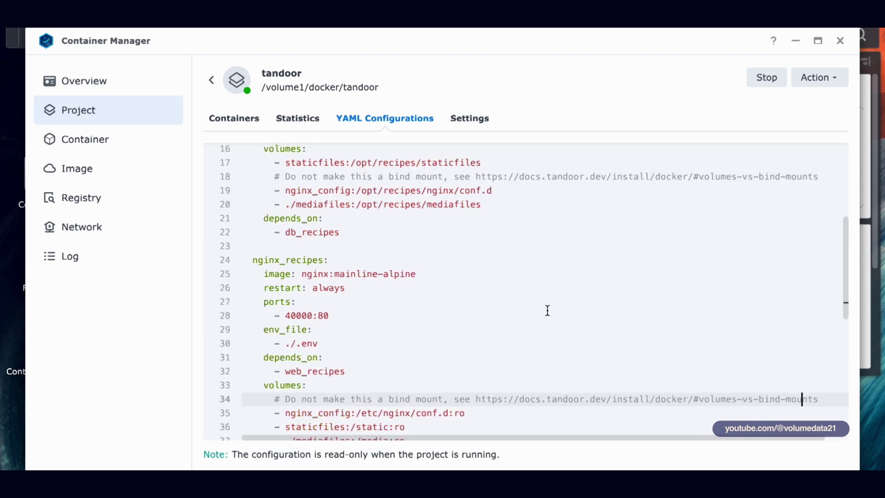
scroll(548, 310, up, 2)
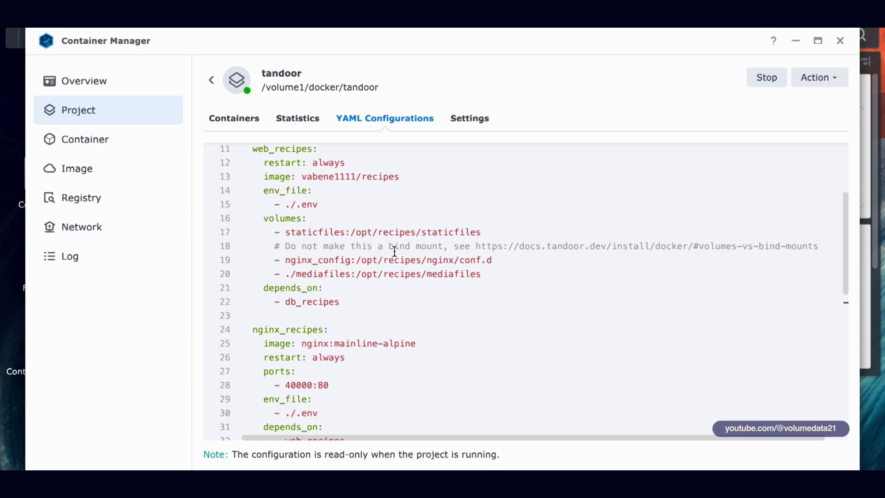
scroll(396, 251, down, 8)
scroll(561, 320, up, 2)
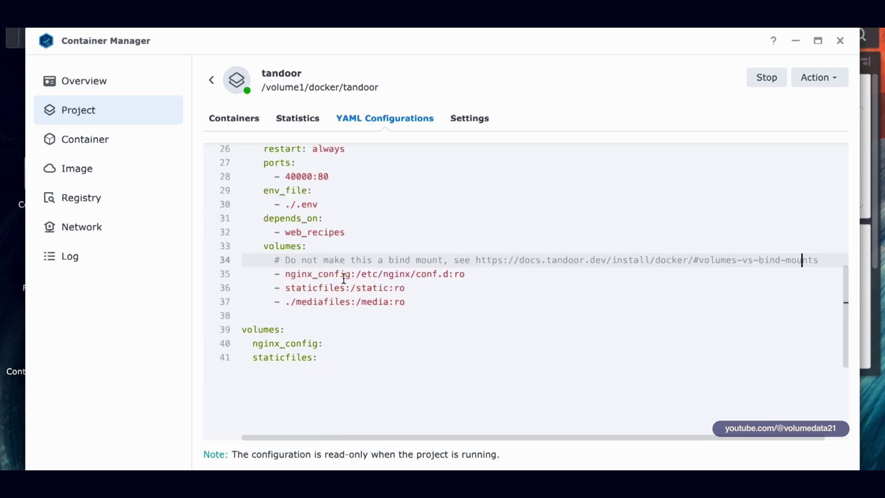
scroll(343, 279, up, 2)
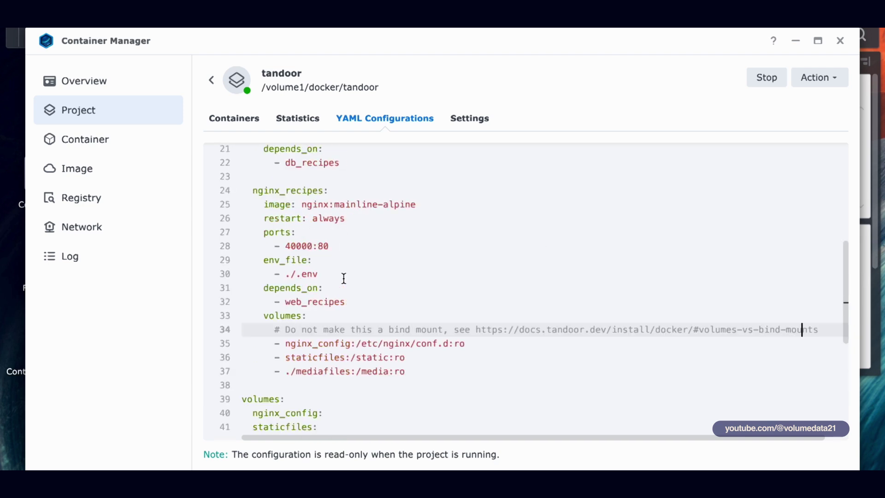
scroll(344, 278, up, 8)
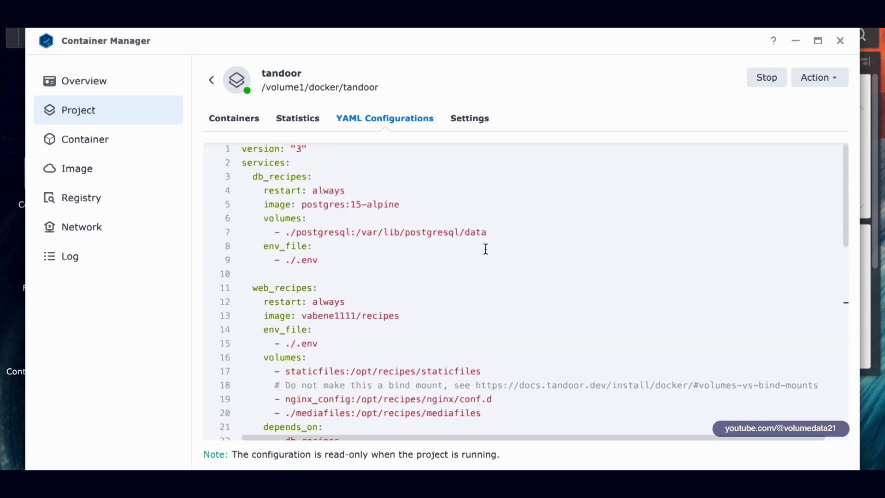
drag(847, 193, 846, 199)
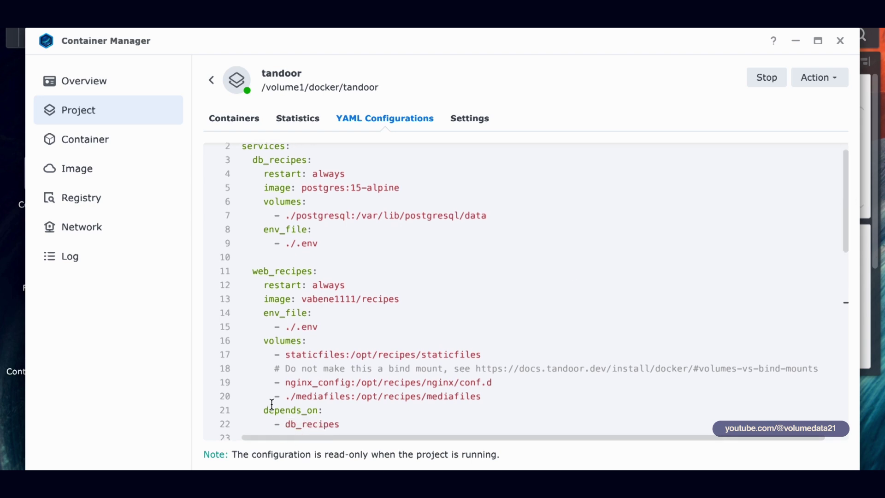
double_click(327, 355)
triple_click(297, 385)
click(351, 383)
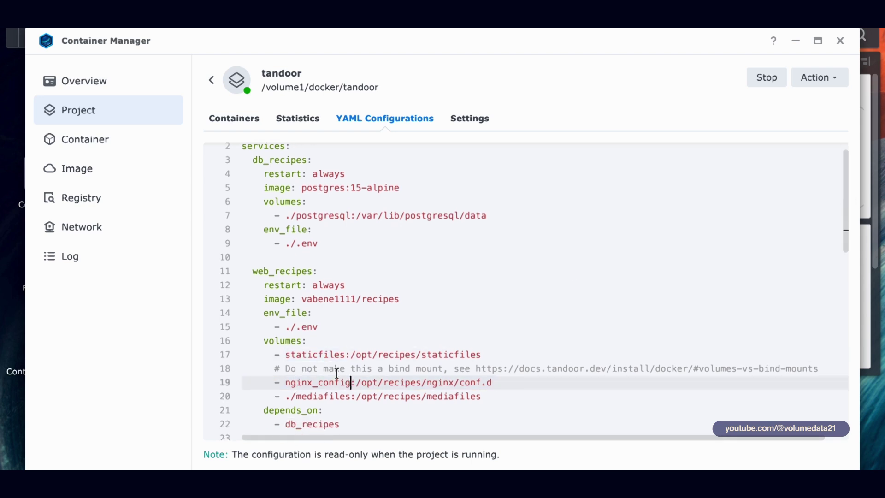
click(285, 355)
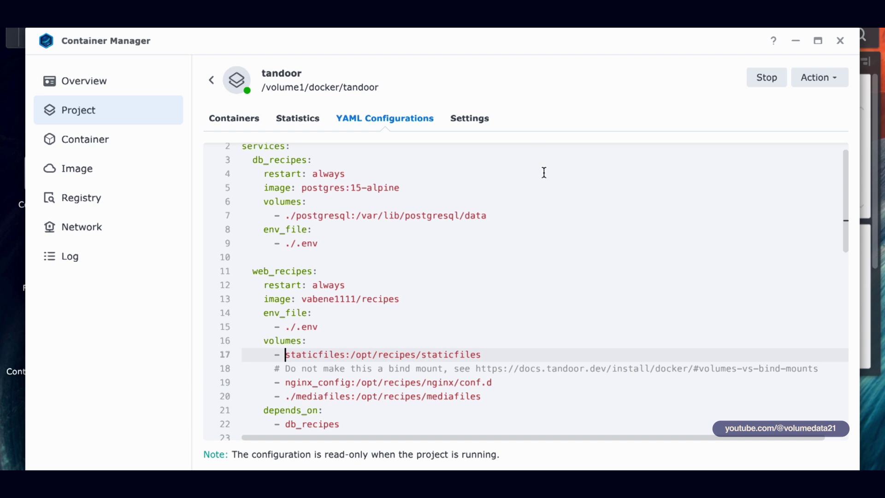
Stop the tandoor project and tidy the staticfiles entry in its YAML editor
click(765, 77)
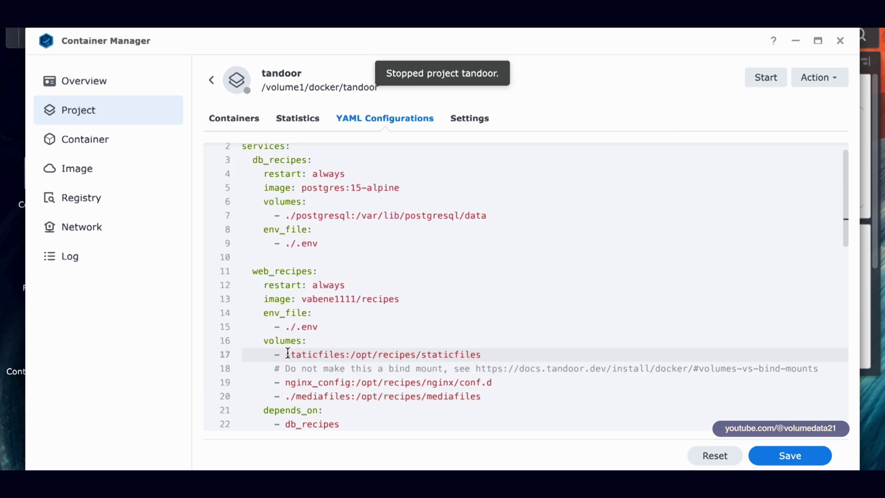
text(/)
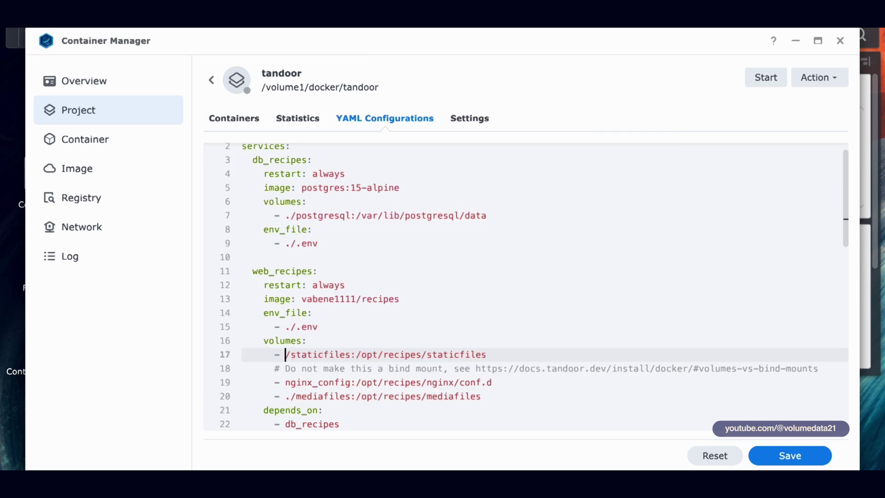
text(volu)
key(BackSpace)
key(BackSpace)
key(BackSpace)
key(BackSpace)
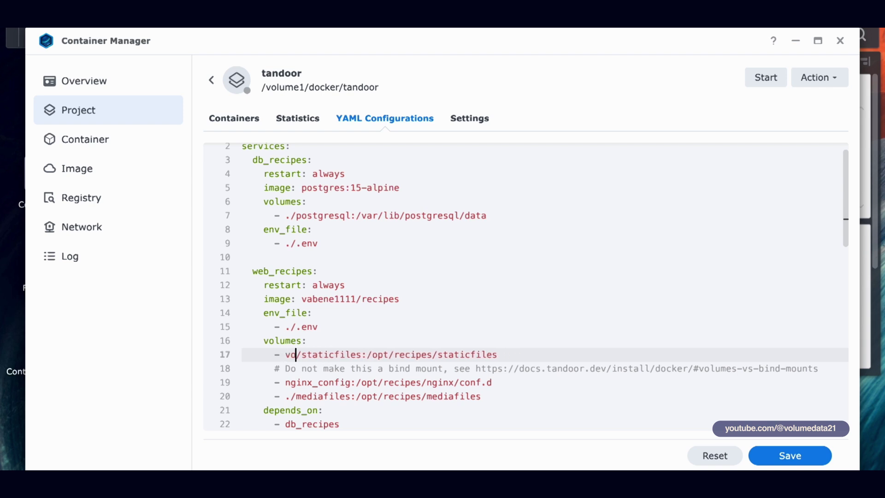
key(Delete)
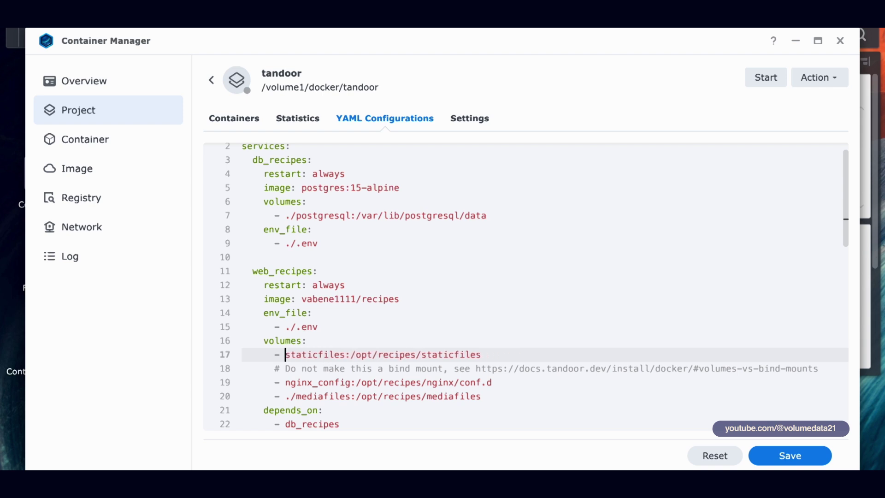
click(295, 355)
key(Right)
key(Right)
key(Right)
key(Right)
key(Right)
key(Right)
key(Right)
key(Right)
Select the volumes block on lines 39–41 of the YAML, ending after nginx_config
scroll(334, 360, down, 10)
scroll(332, 360, up, 5)
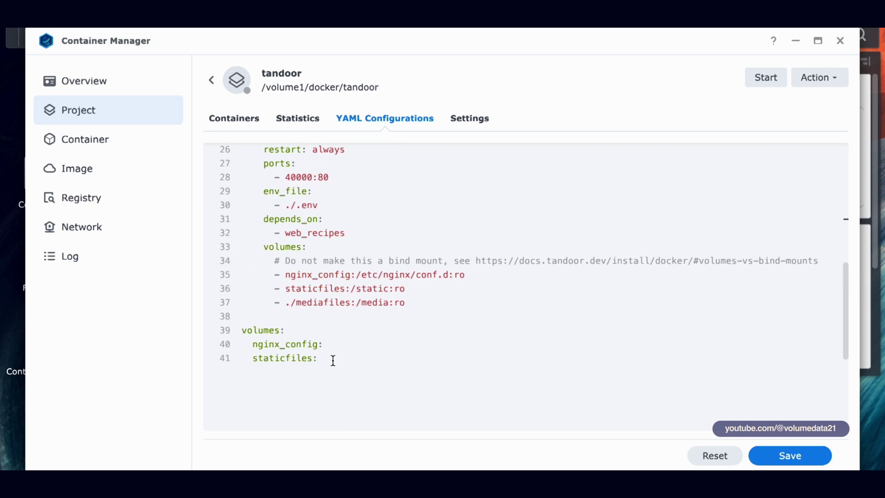
drag(240, 332, 364, 358)
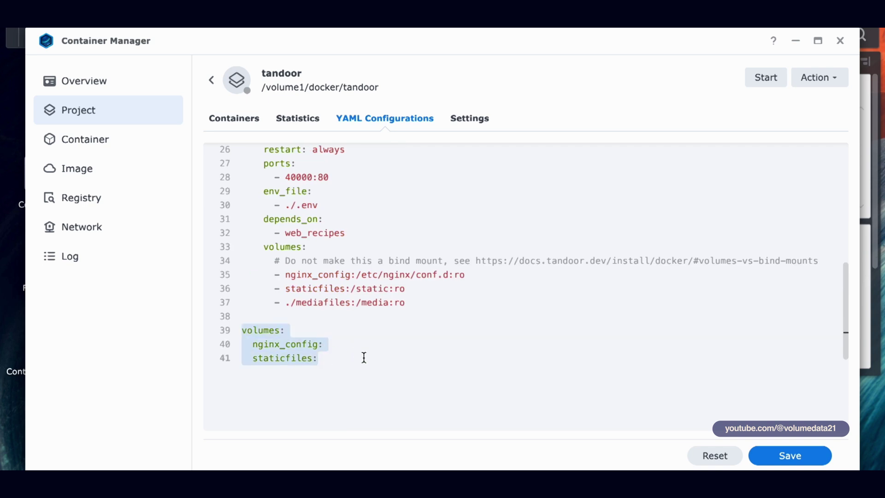
click(364, 358)
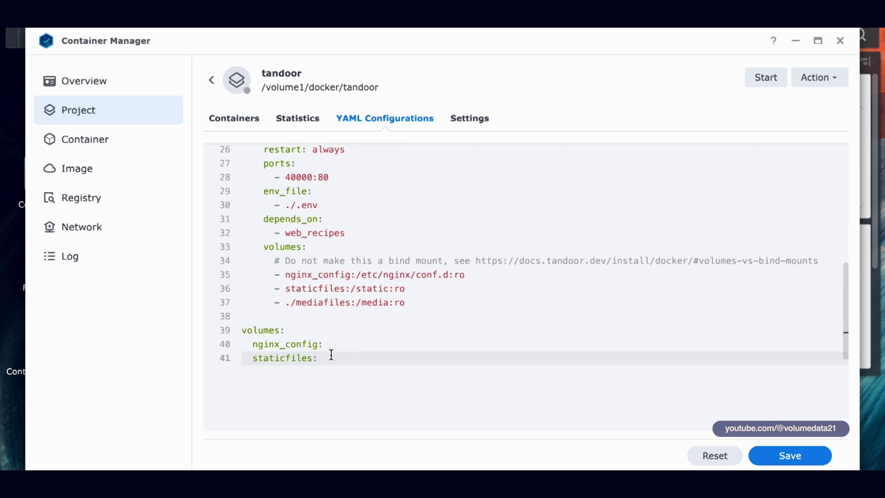
drag(332, 354, 242, 330)
click(362, 342)
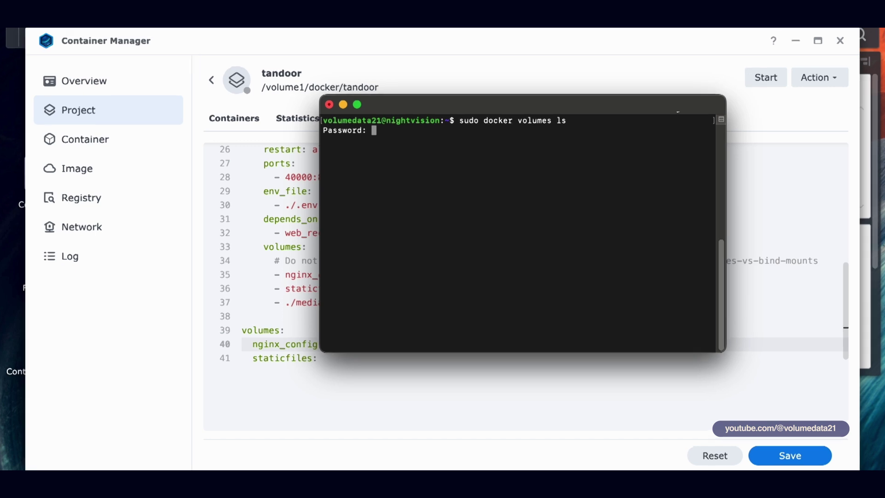
Authenticate sudo and list the Docker volumes with sudo docker volume ls
key(Return)
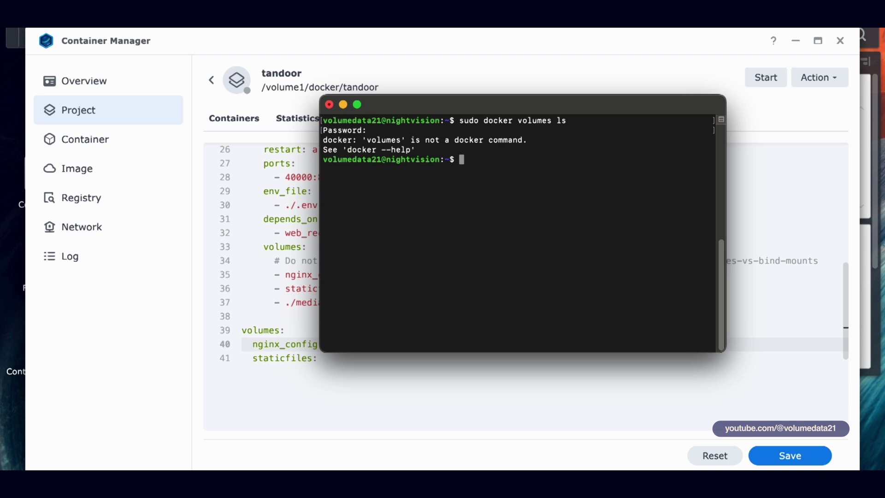
text(sudo dock)
text(er volume ls)
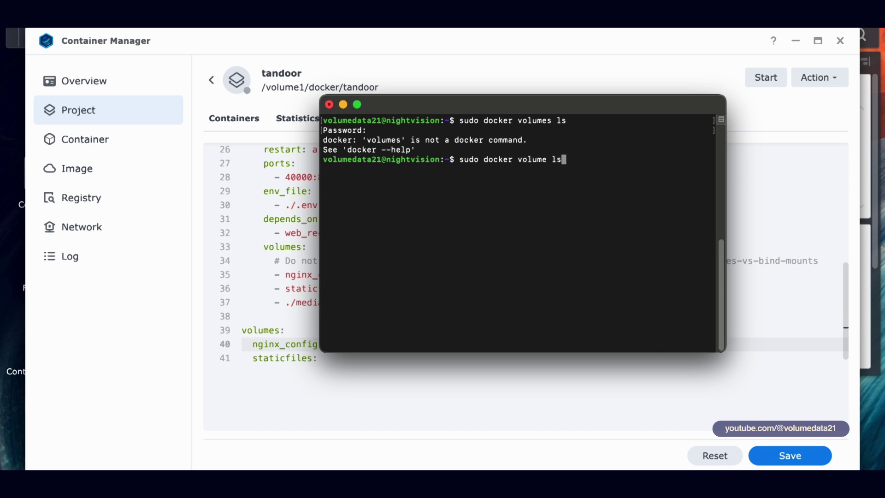
key(Return)
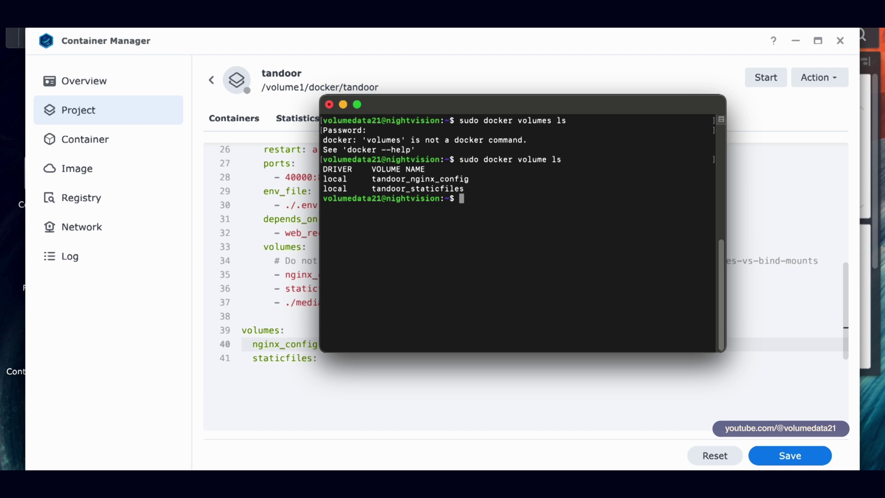
Try sudo docker volume rm tandoor_nginx_config, which fails because the volume is in use
text(sudo docker volume rm)
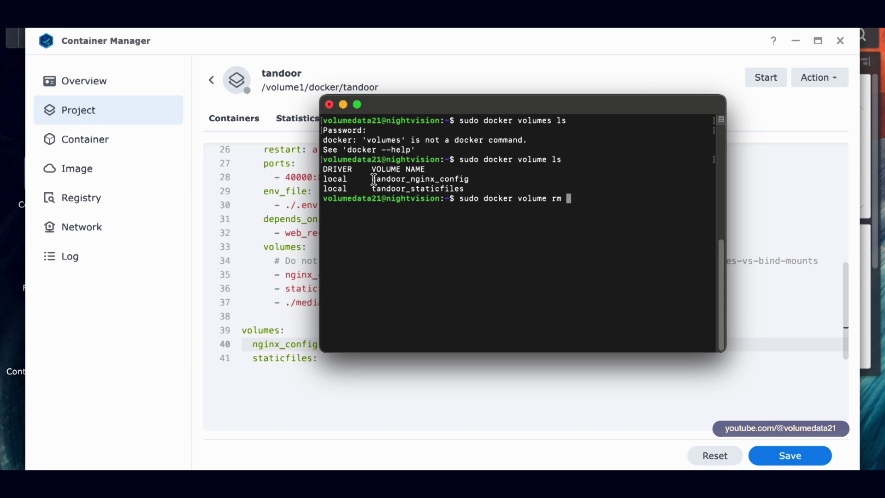
drag(372, 180, 473, 178)
text(tandoor_nginx_config)
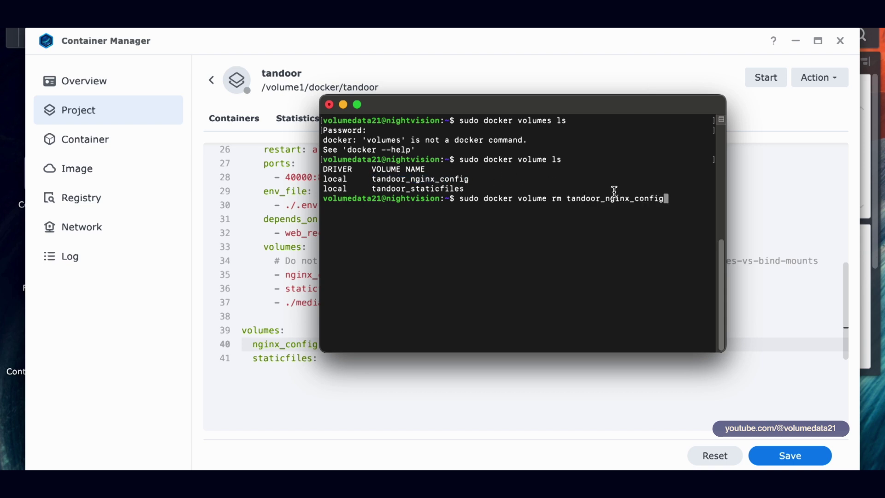
key(Return)
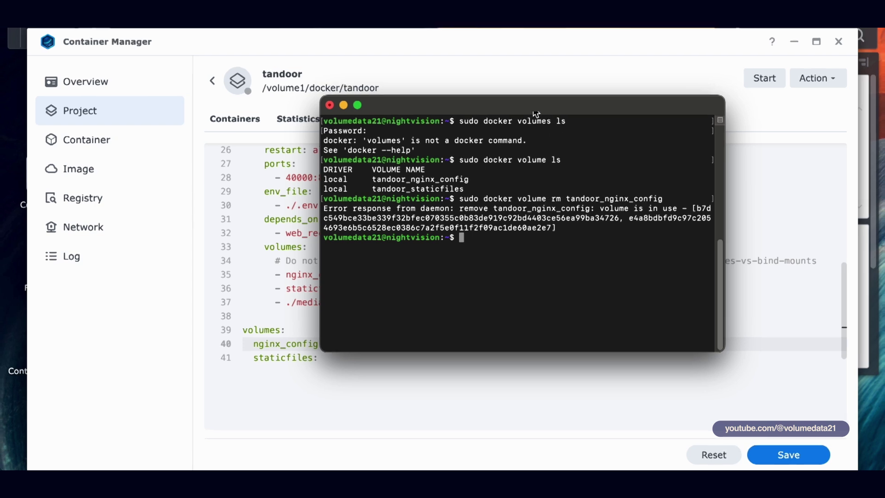
click(134, 89)
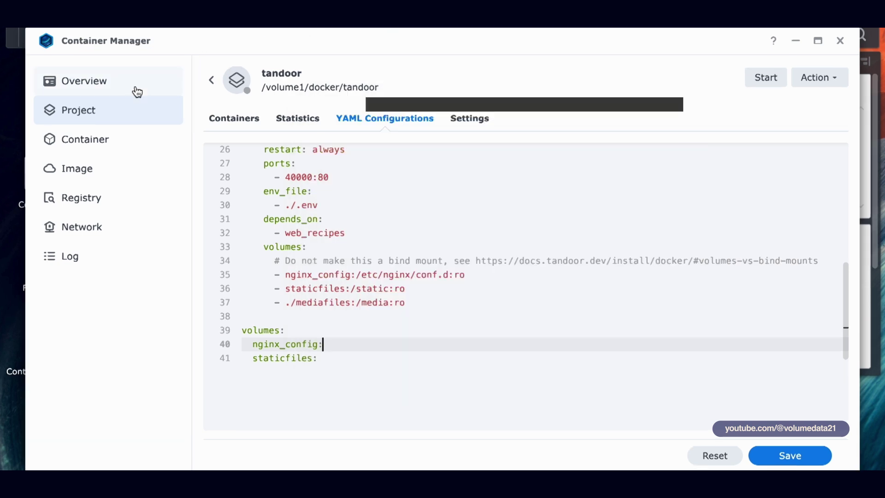
Delete the tandoor project from Container Manager's Project list and confirm the deletion
click(108, 121)
right_click(336, 130)
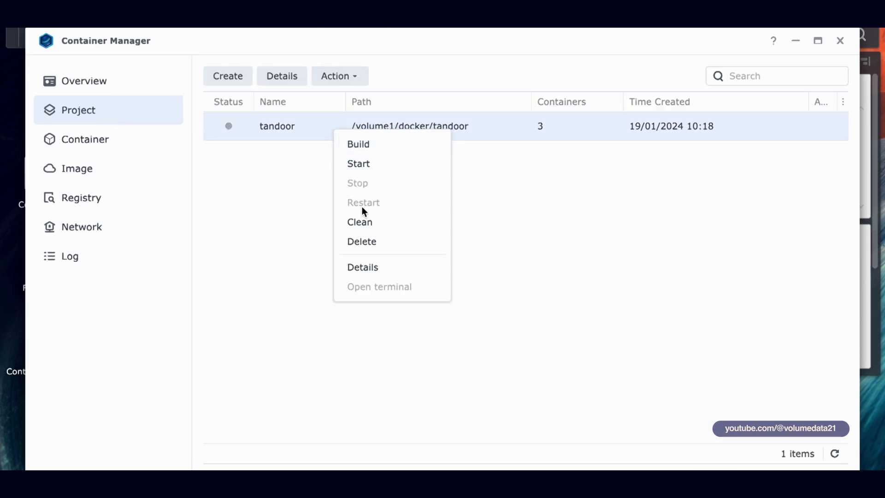
click(377, 241)
click(571, 278)
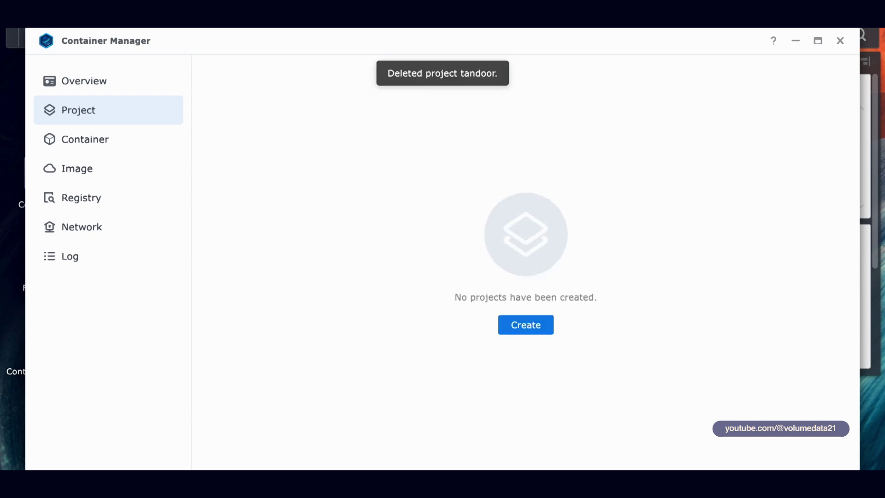
key(super+Tab)
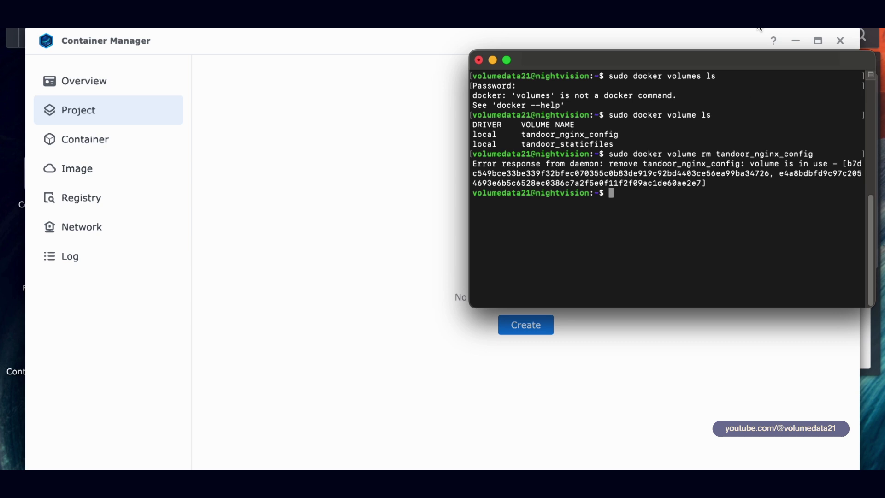
Rerun the removal of tandoor_nginx_config and list the remaining volumes
key(Up)
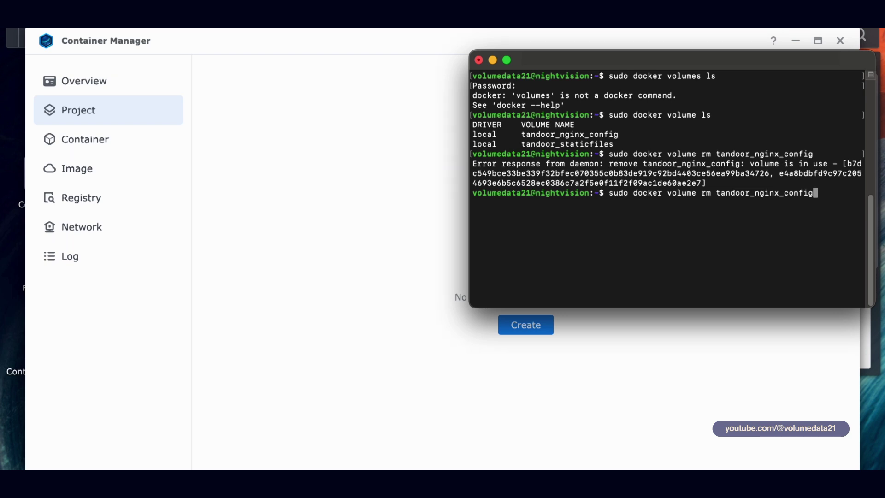
key(Return)
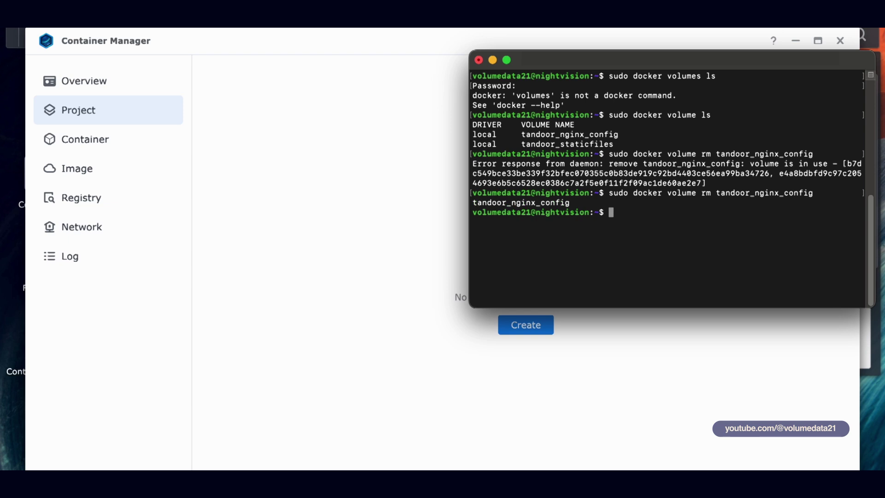
key(Up)
key(Up)
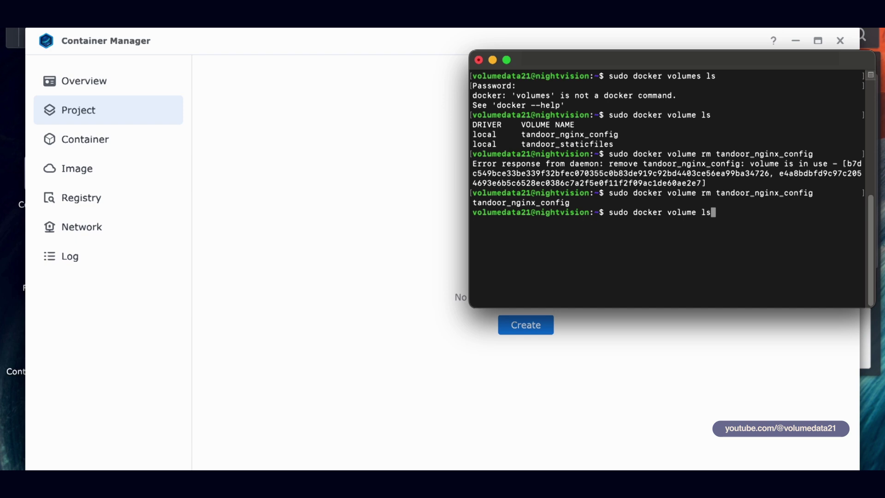
key(Return)
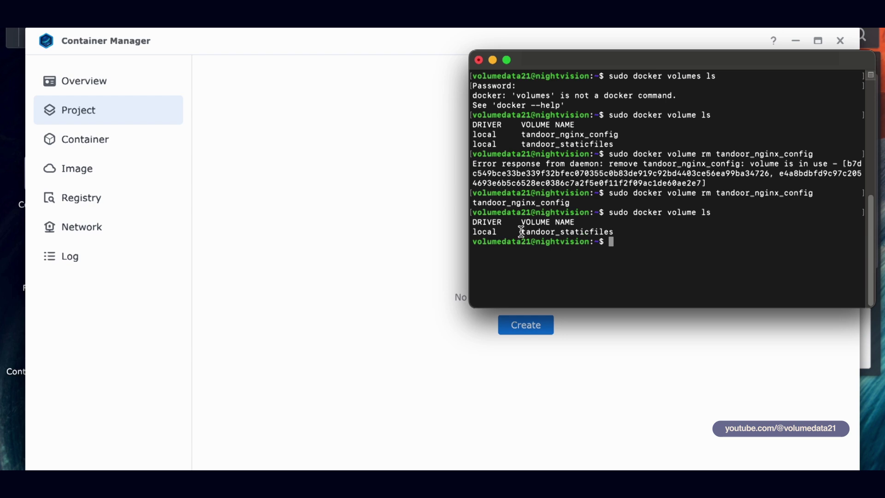
Remove tandoor_staticfiles with sudo docker volume rm and confirm the volume list is empty
text(sudo docker voluem)
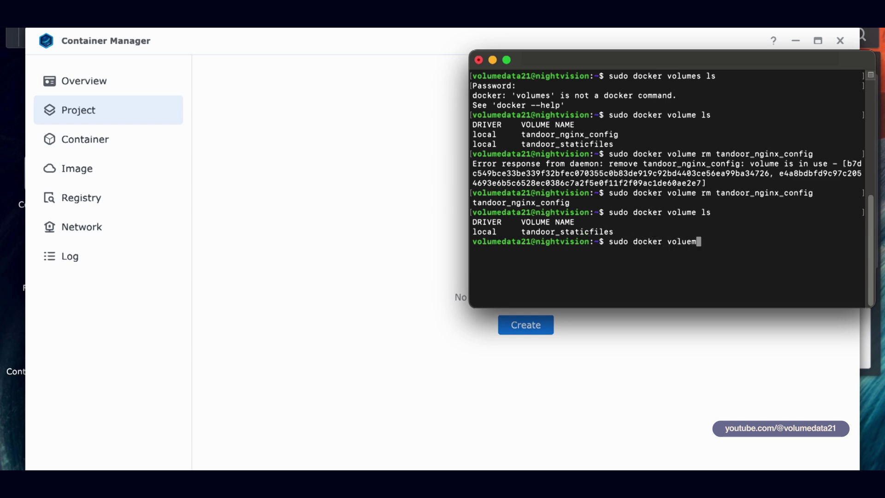
key(BackSpace)
key(BackSpace)
text(me rm)
drag(521, 232, 620, 233)
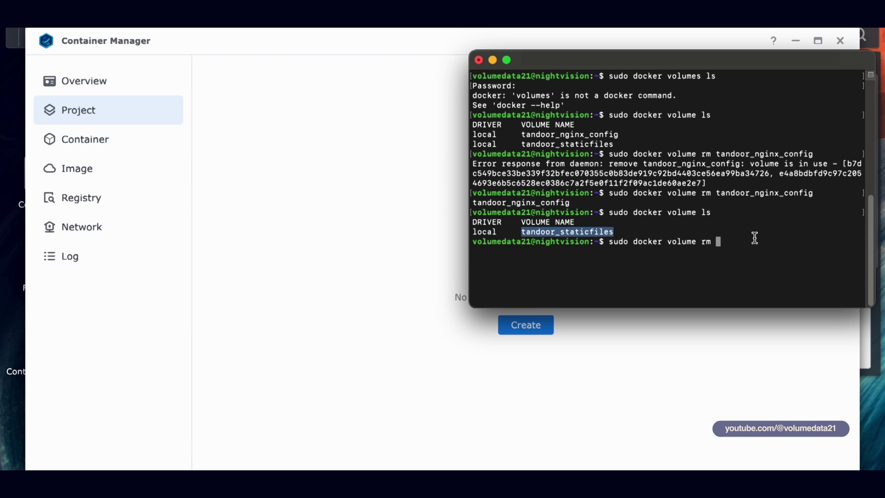
text(tandoor_staticfiles)
key(Return)
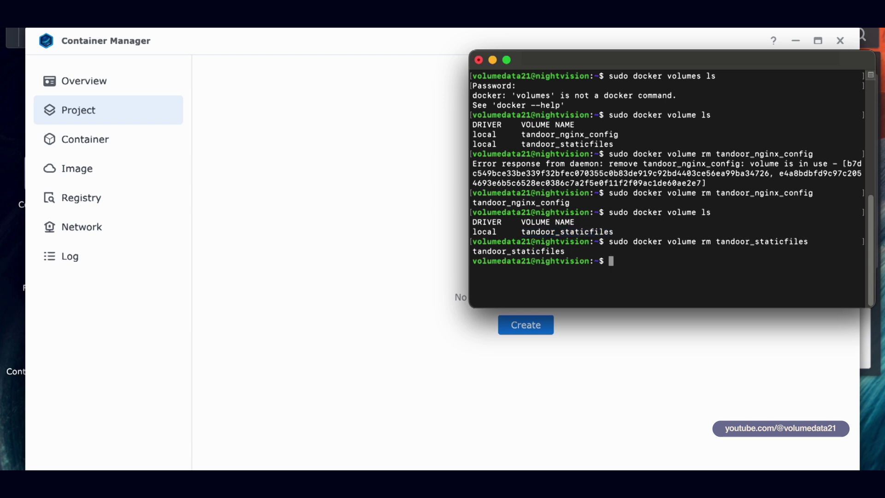
text(sudo docker volume ls)
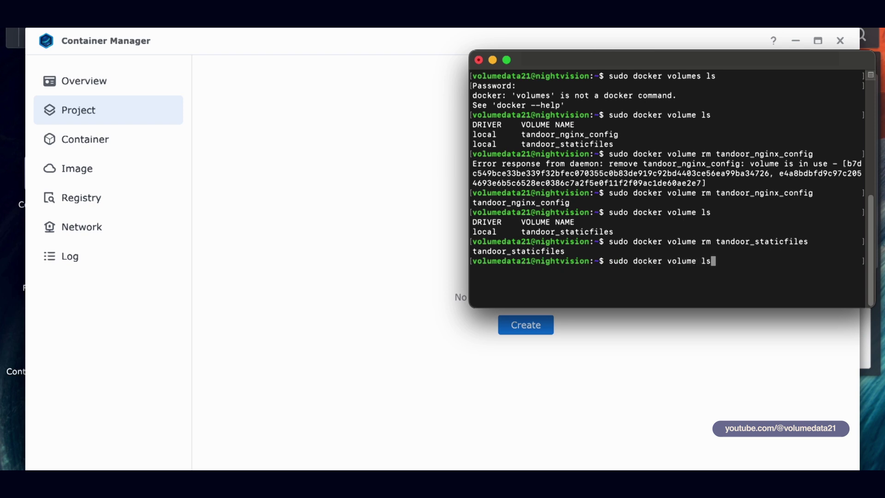
key(Return)
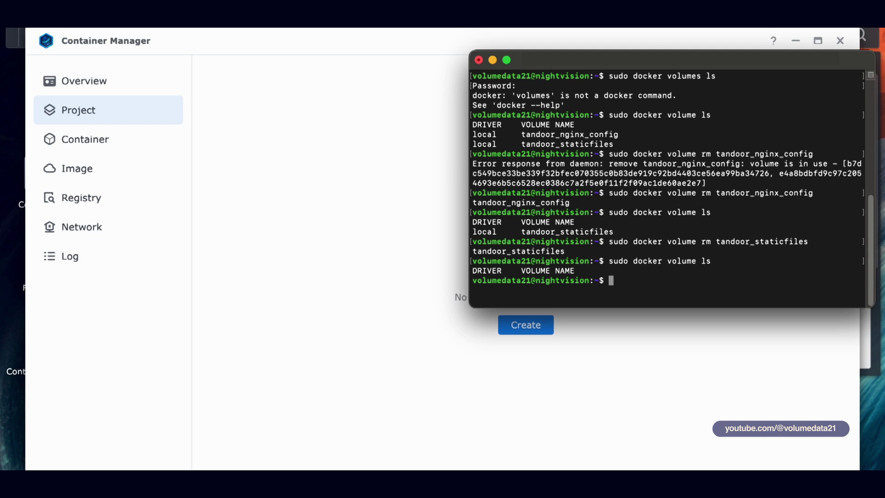
List volumes without sudo, then show the sudo docker volume subcommands and highlight prune
text(sudo)
key(BackSpace)
key(BackSpace)
key(BackSpace)
key(BackSpace)
key(BackSpace)
text(docker volume ls)
key(Return)
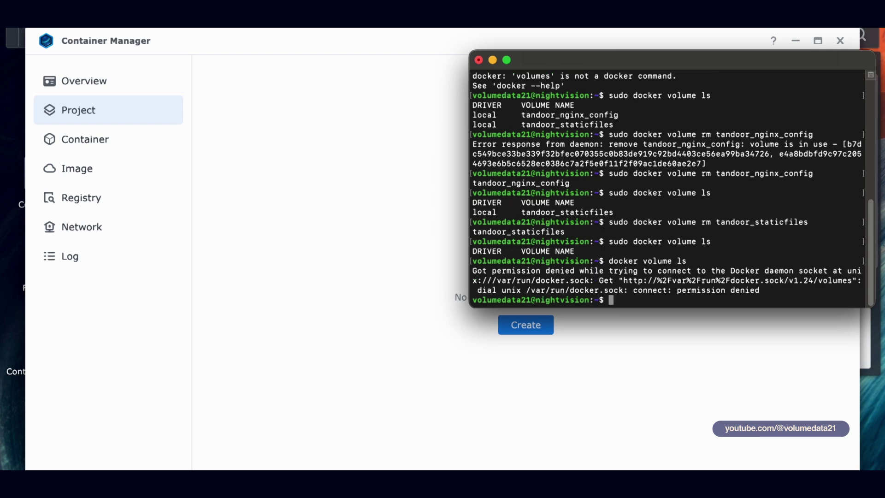
text(sudo docker volume)
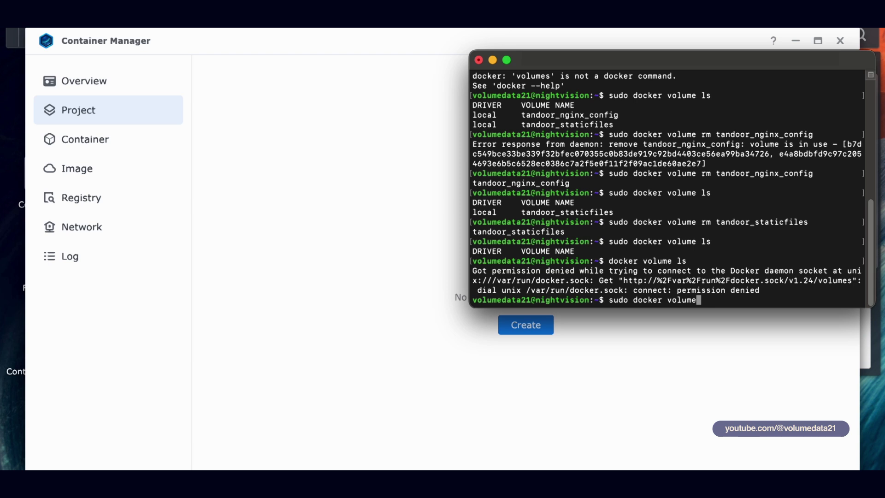
key(Return)
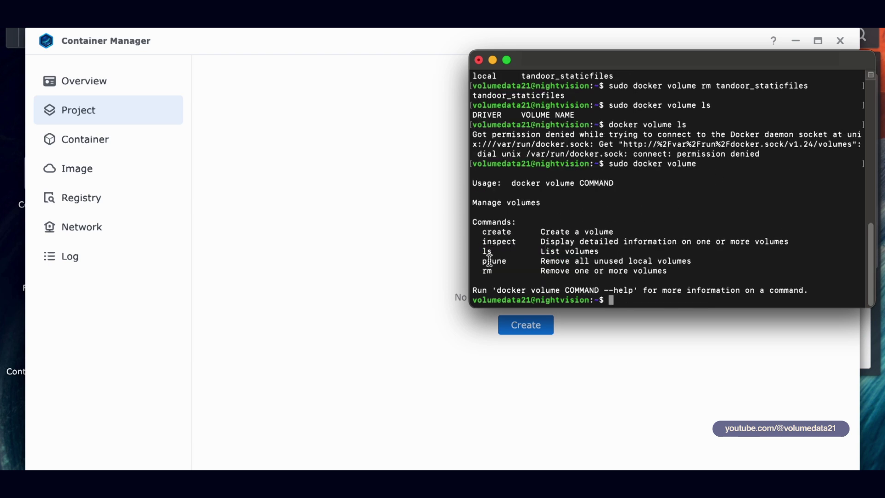
drag(483, 262, 721, 271)
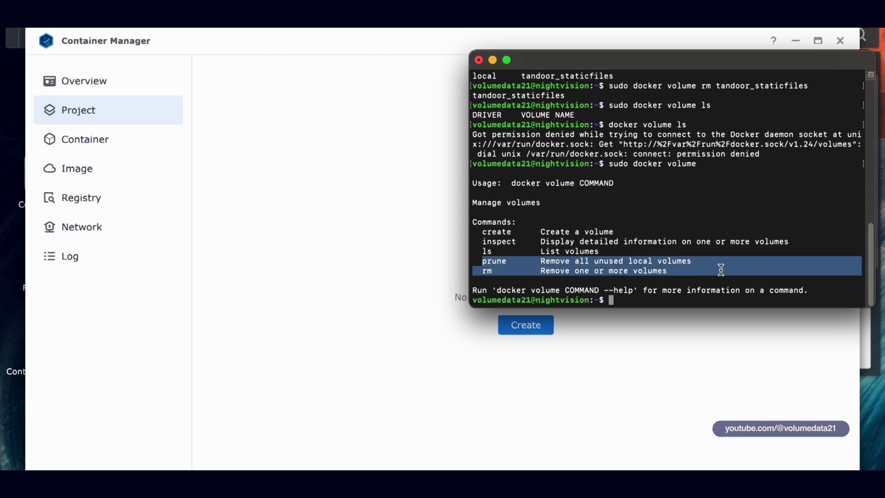
click(719, 253)
double_click(639, 262)
triple_click(652, 263)
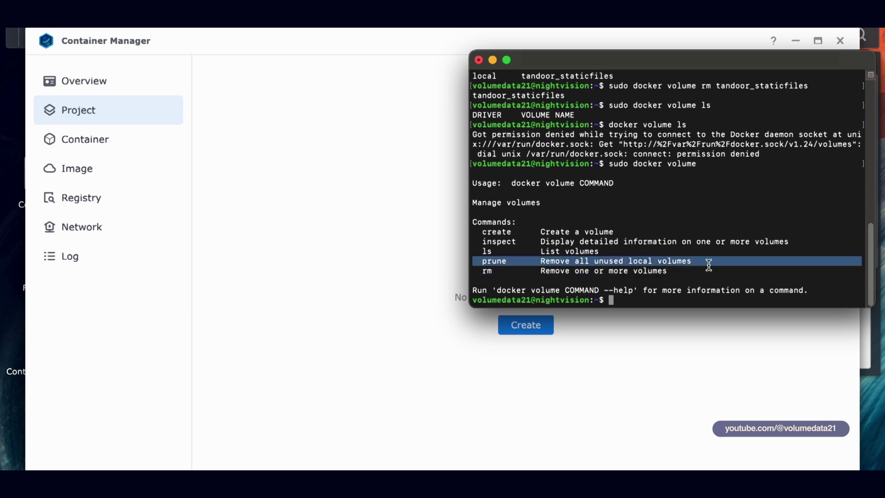
Run sudo docker volume prune, confirm with y to reclaim 0B, and close the Terminal
text(docker)
key(BackSpace)
key(BackSpace)
key(BackSpace)
key(BackSpace)
key(BackSpace)
key(BackSpace)
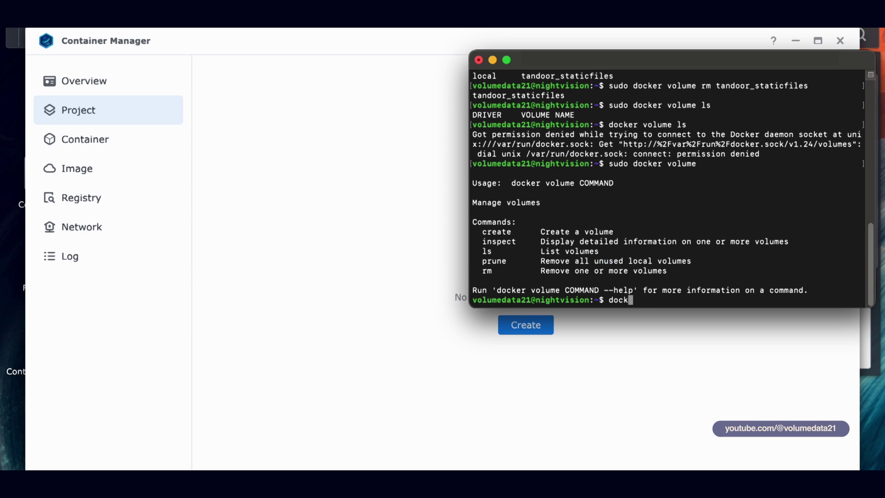
text(sudo docker volume prune)
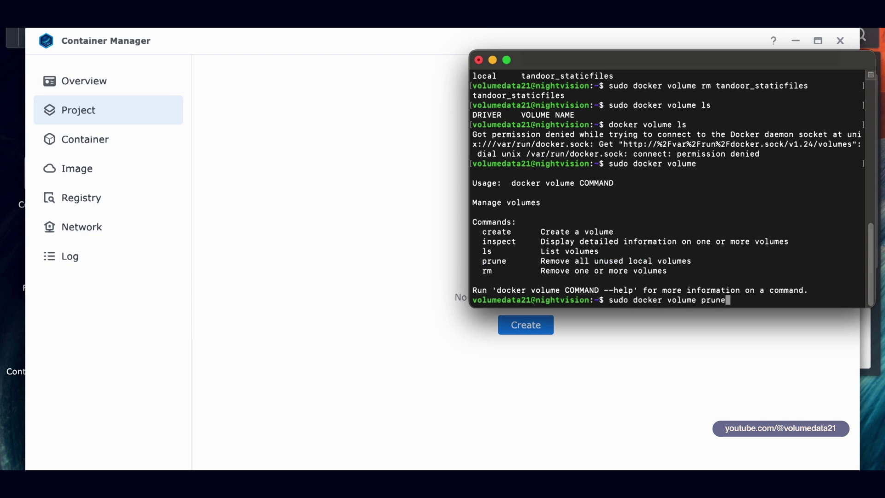
key(Return)
text(y)
key(Return)
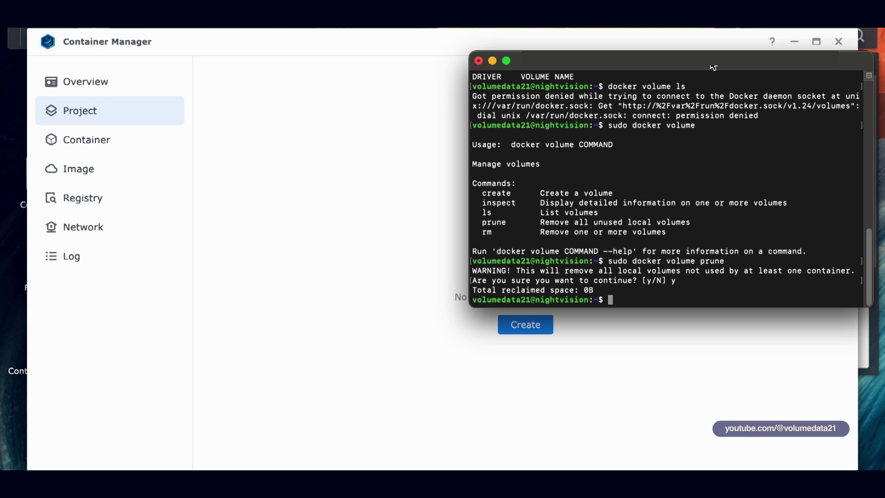
click(418, 310)
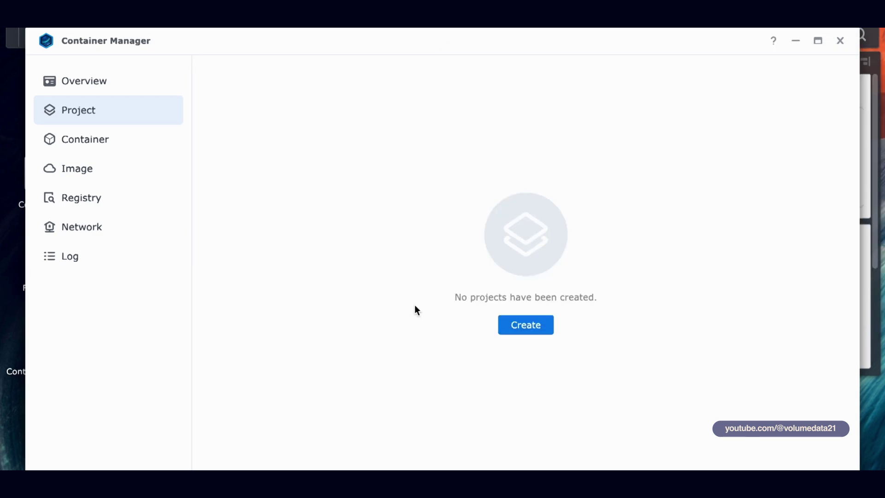